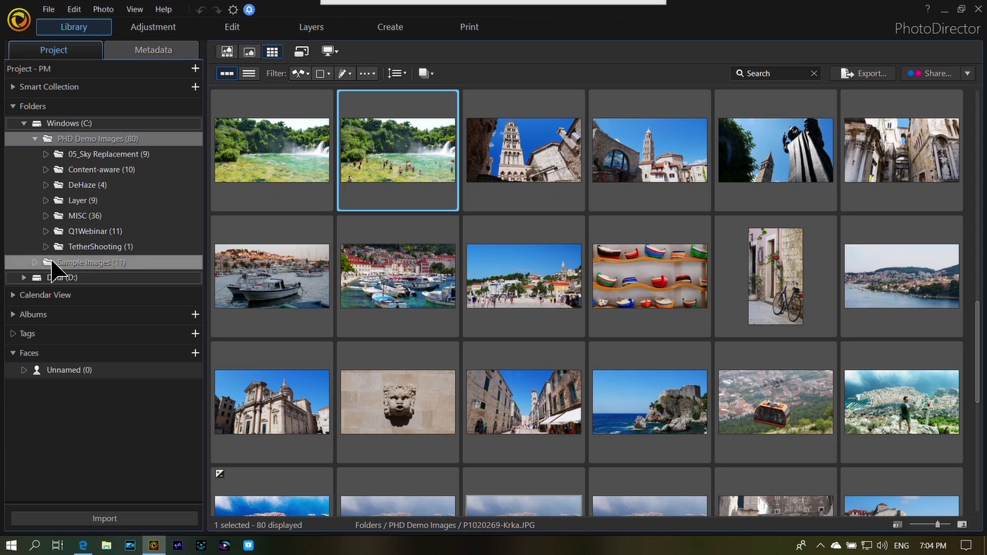
# Browse the 05_Sky Replacement, Content-aware, DeHaze and Layer folders, ending on the parent PHD Demo Images folder.
pyautogui.click(94, 154)
pyautogui.click(95, 170)
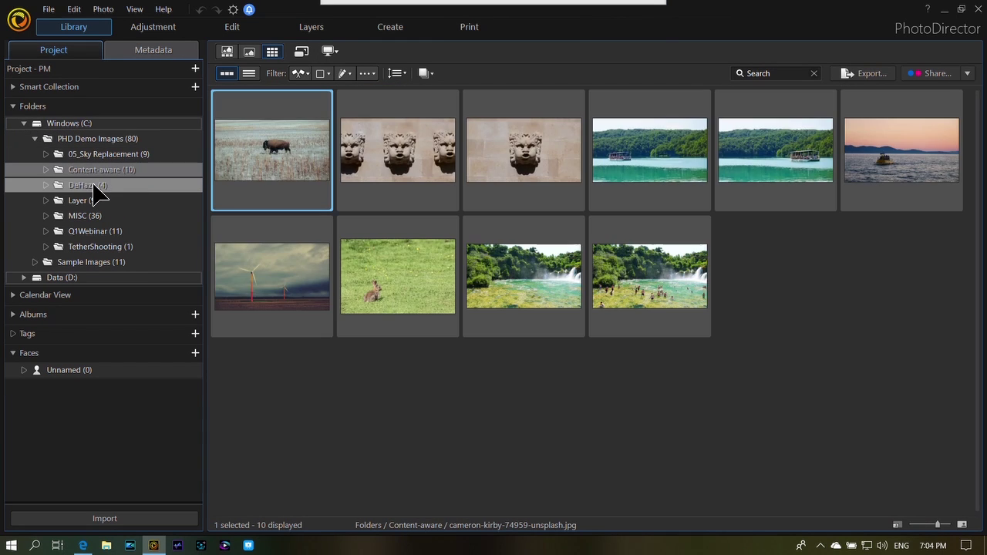
pyautogui.click(92, 186)
pyautogui.click(92, 201)
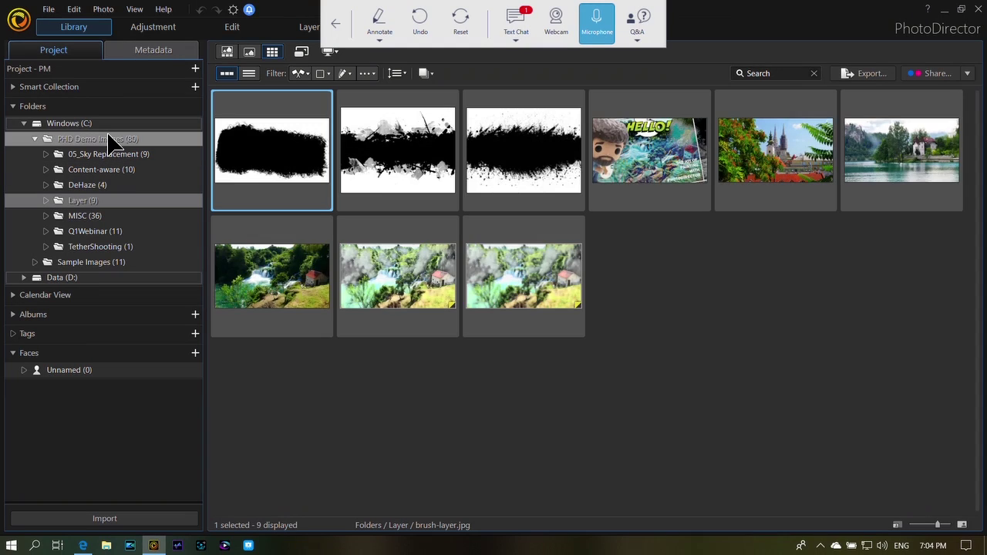
pyautogui.click(110, 140)
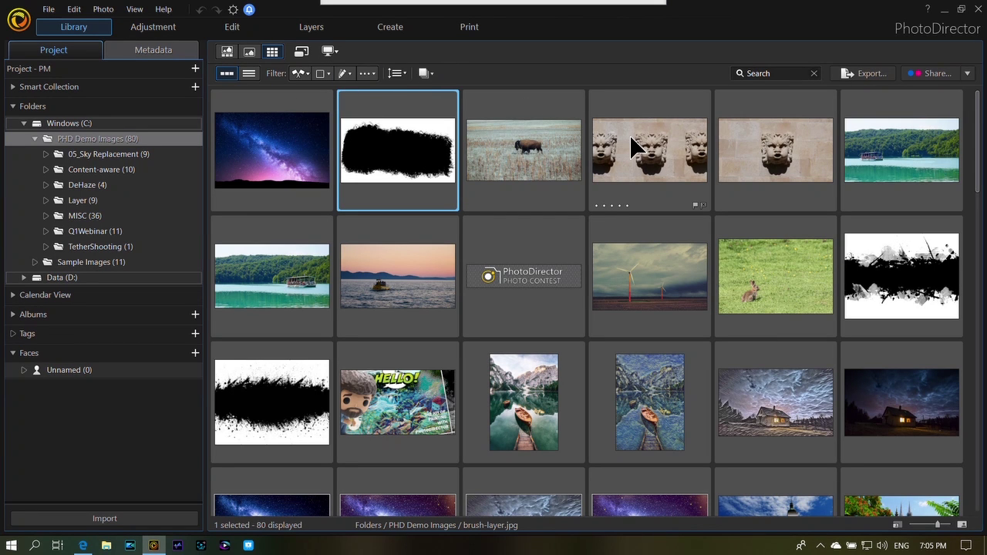
# Find the waterfall photo with bathers, P1020269-Krka.JPG, in PHD Demo Images and open it in single-photo view.
pyautogui.scroll(-10, 628, 151)
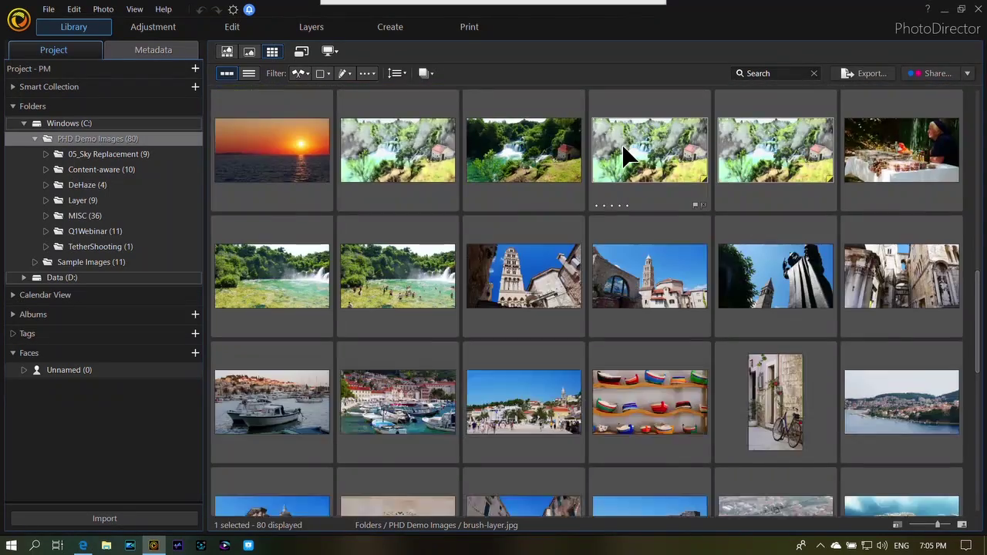
pyautogui.scroll(-6, 628, 150)
pyautogui.scroll(10, 628, 151)
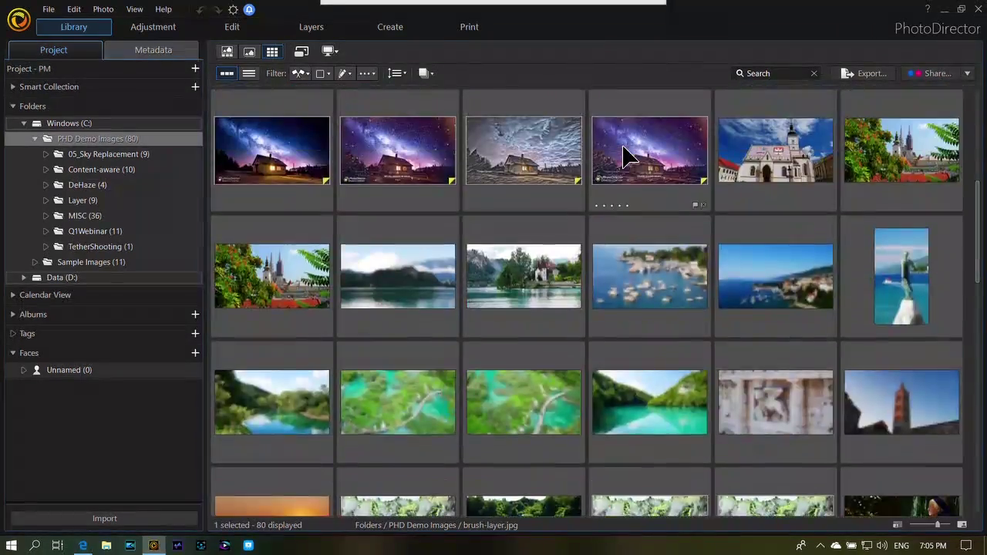
pyautogui.scroll(6, 629, 154)
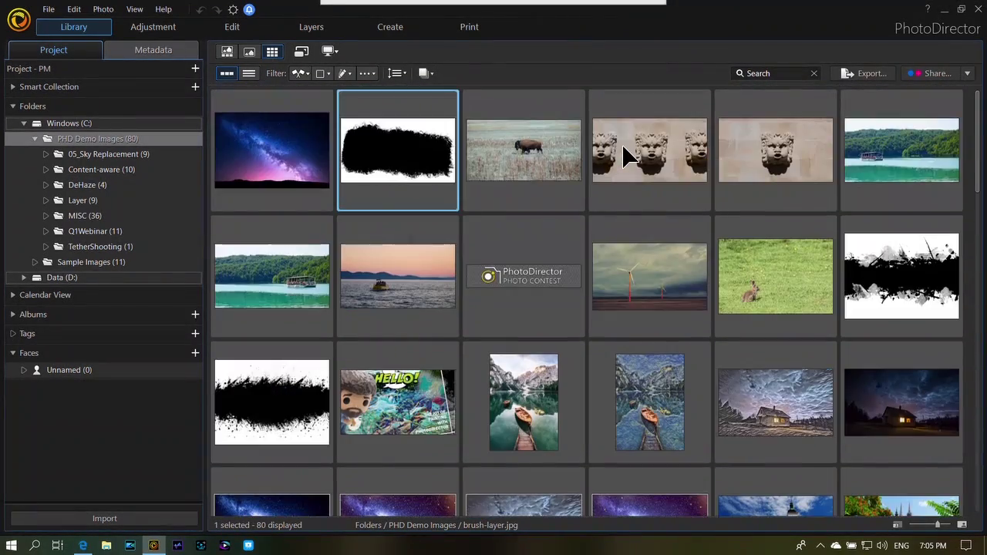
pyautogui.scroll(-2, 629, 154)
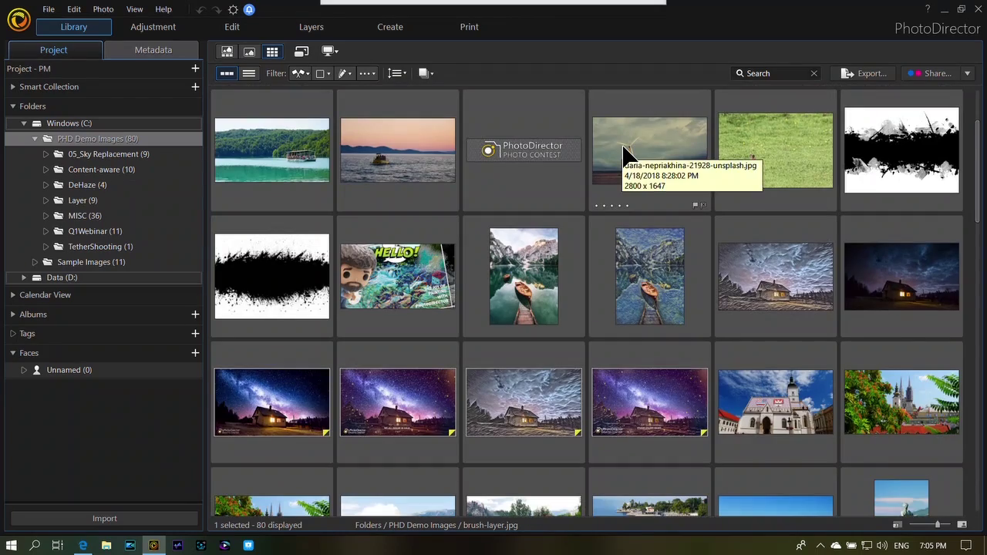
pyautogui.scroll(-8, 628, 155)
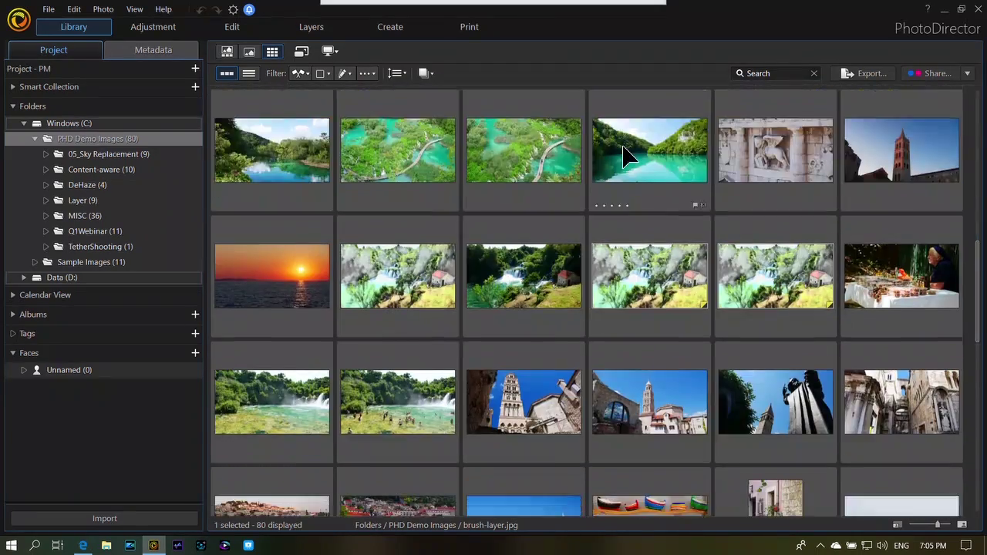
pyautogui.scroll(-2, 628, 155)
pyautogui.click(386, 282)
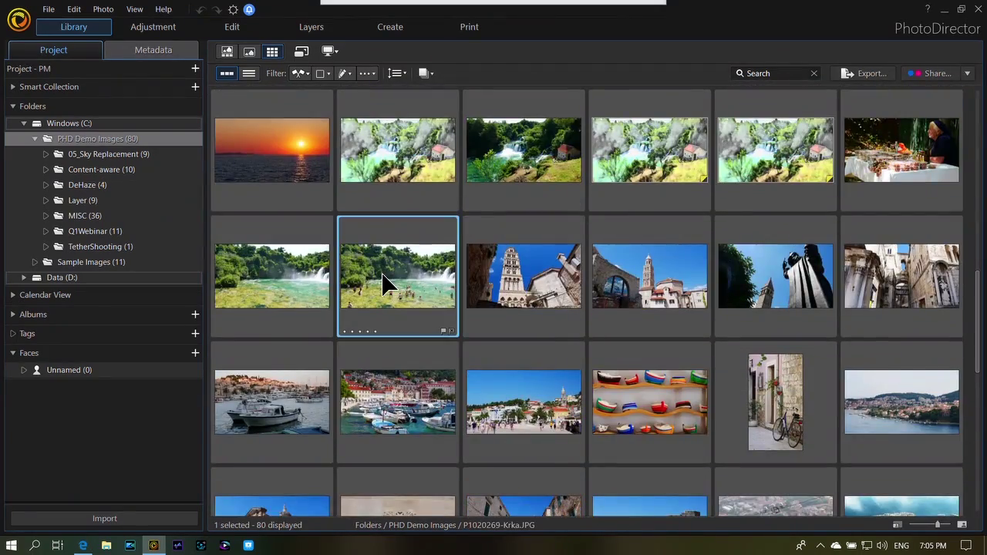
pyautogui.doubleClick(386, 281)
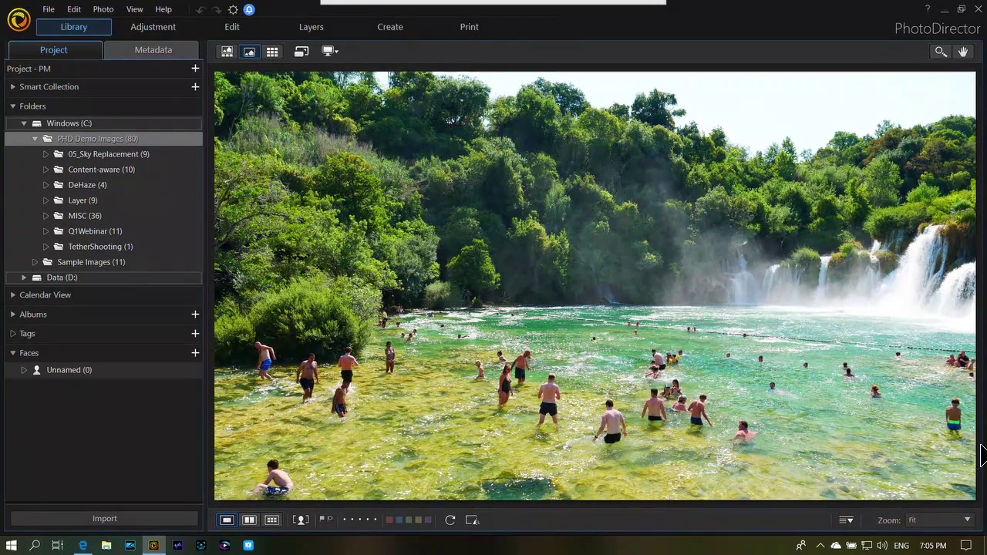
# Display the photo together with the filmstrip, look through the neighbouring thumbnails, and return to the photo-only view.
pyautogui.click(232, 52)
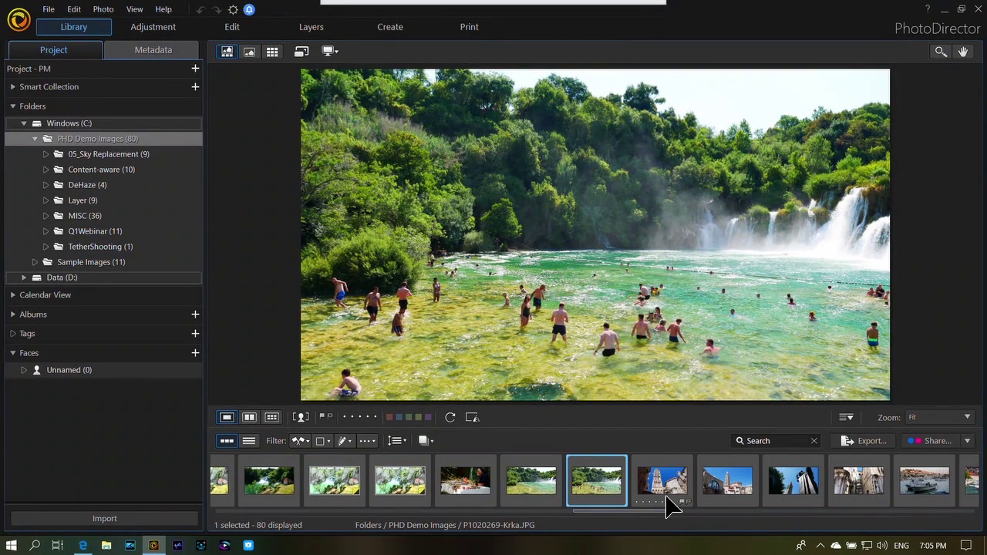
pyautogui.scroll(-5, 667, 502)
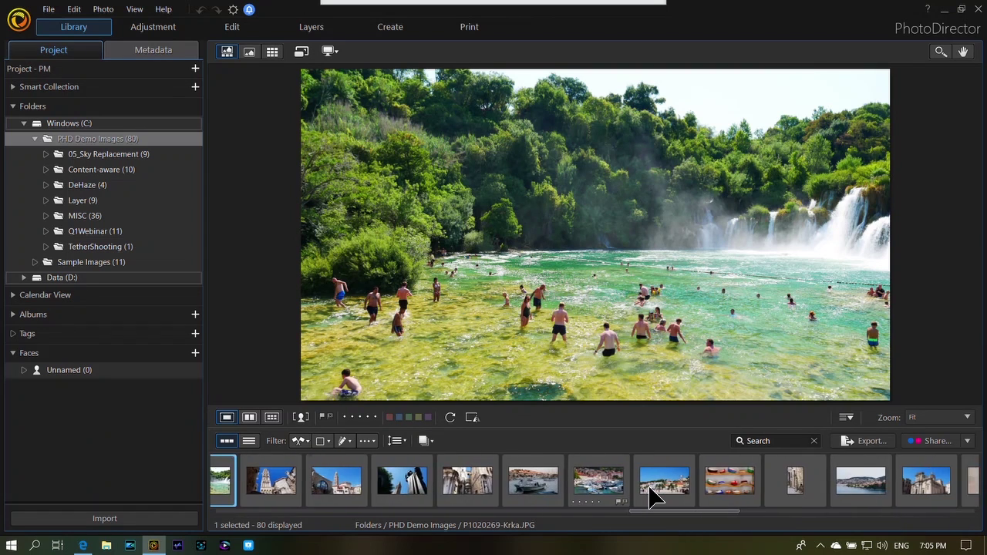
pyautogui.scroll(6, 651, 494)
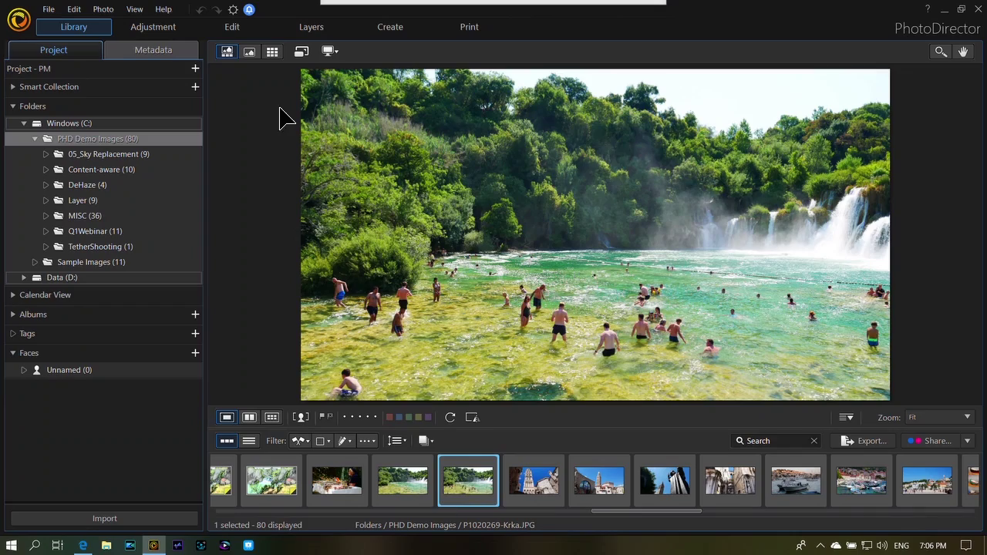
pyautogui.click(249, 52)
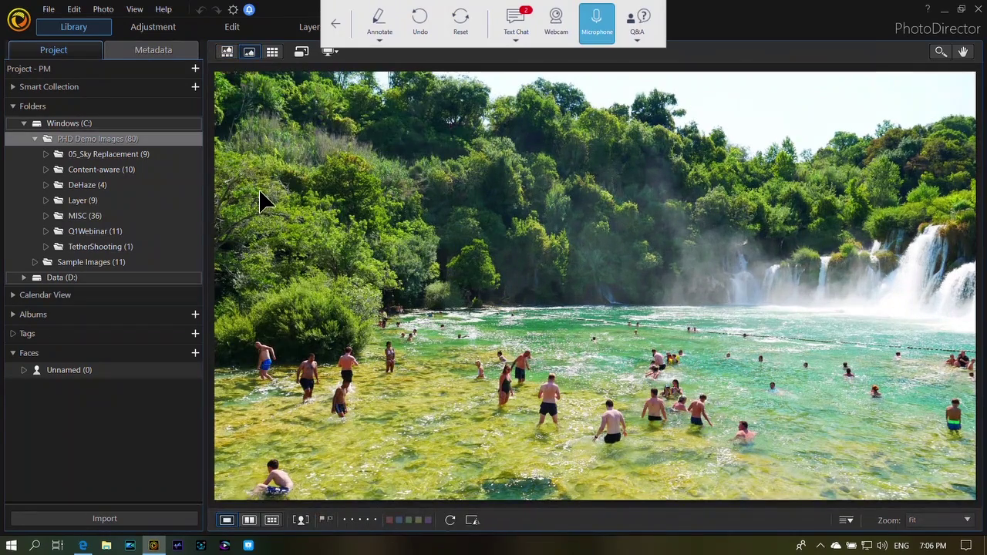
# Outline the bather in the photo's lower-left corner with the Smart Patch brush at size 20 and confirm the selection.
pyautogui.click(240, 36)
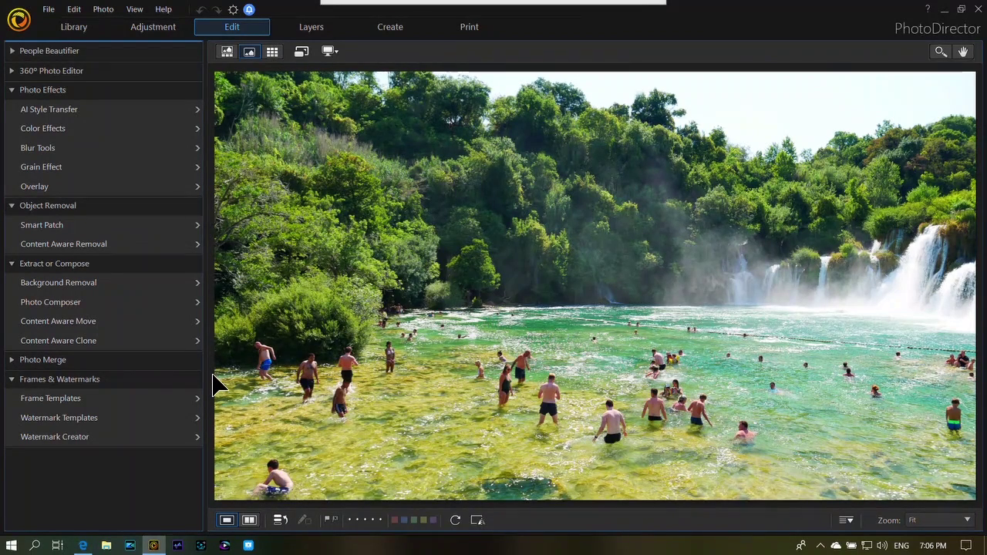
pyautogui.click(130, 235)
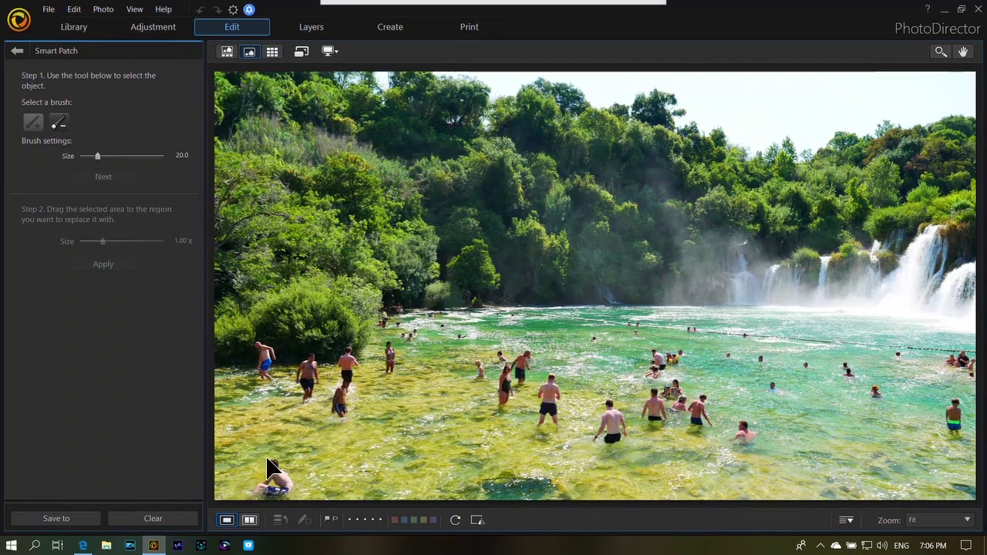
pyautogui.moveTo(262, 493)
pyautogui.mouseDown()
pyautogui.moveTo(272, 467)
pyautogui.moveTo(292, 461)
pyautogui.moveTo(304, 484)
pyautogui.moveTo(270, 497)
pyautogui.moveTo(287, 493)
pyautogui.moveTo(258, 497)
pyautogui.moveTo(245, 488)
pyautogui.mouseUp()
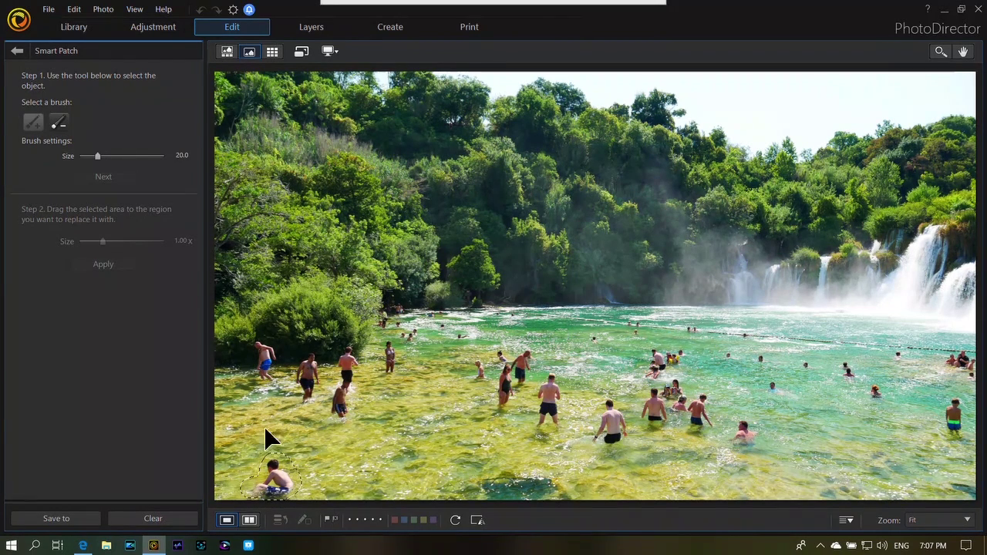
pyautogui.click(99, 178)
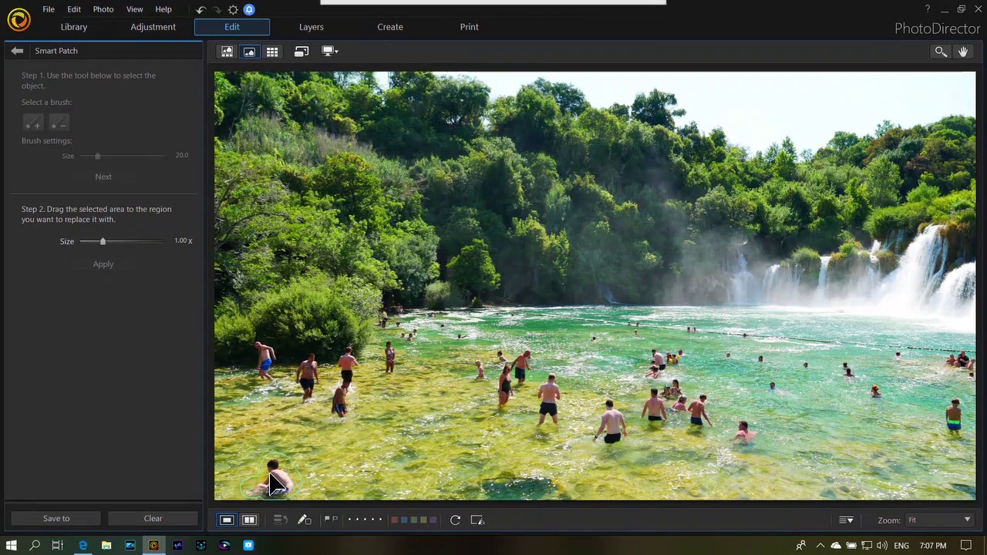
# Patch the outlined bather with the empty water to its right, and leave Smart Patch without saving.
pyautogui.moveTo(277, 485); pyautogui.dragTo(310, 457)
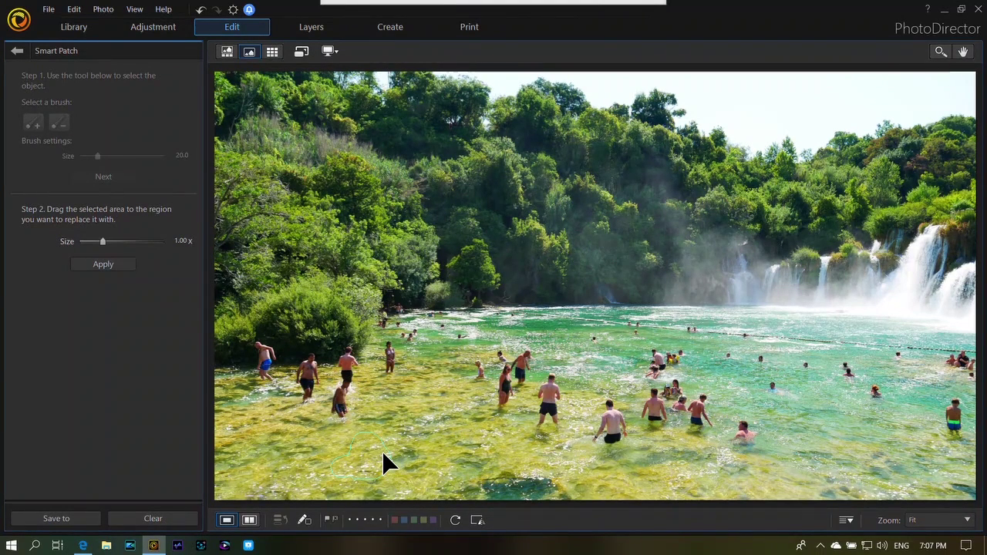
pyautogui.click(122, 265)
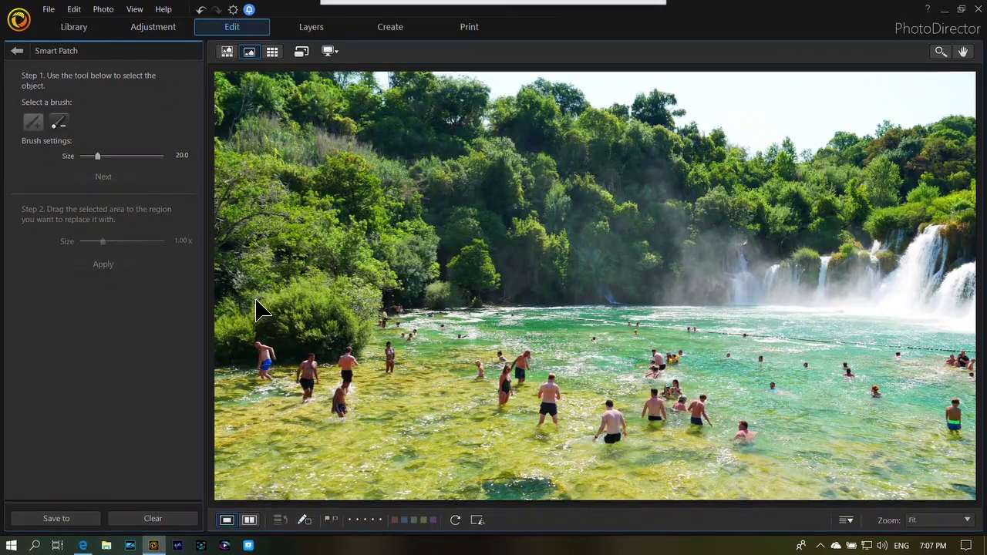
pyautogui.click(21, 50)
pyautogui.click(521, 327)
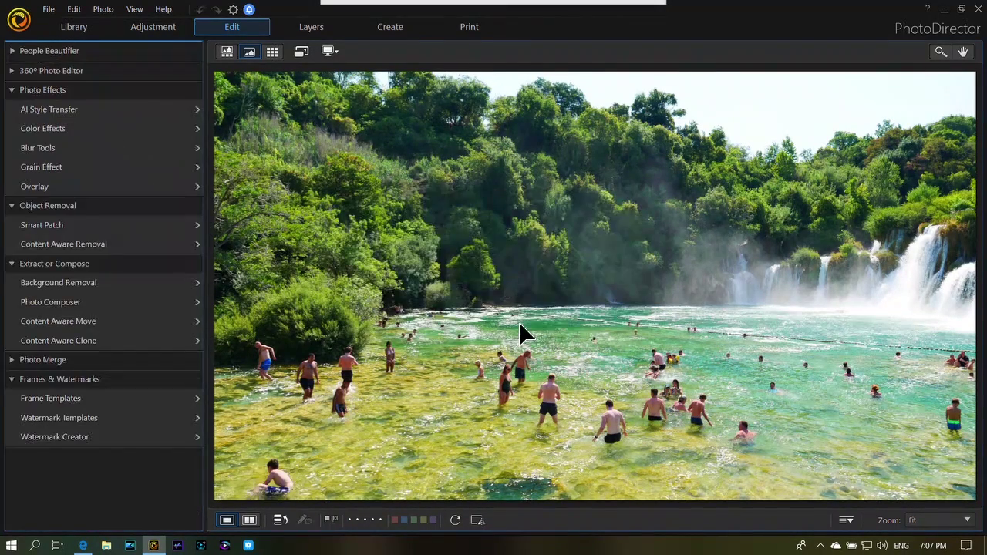
# Remove the lower-left bather and the group of bathers near the centre using Content Aware Removal with brush size 19.
pyautogui.click(152, 243)
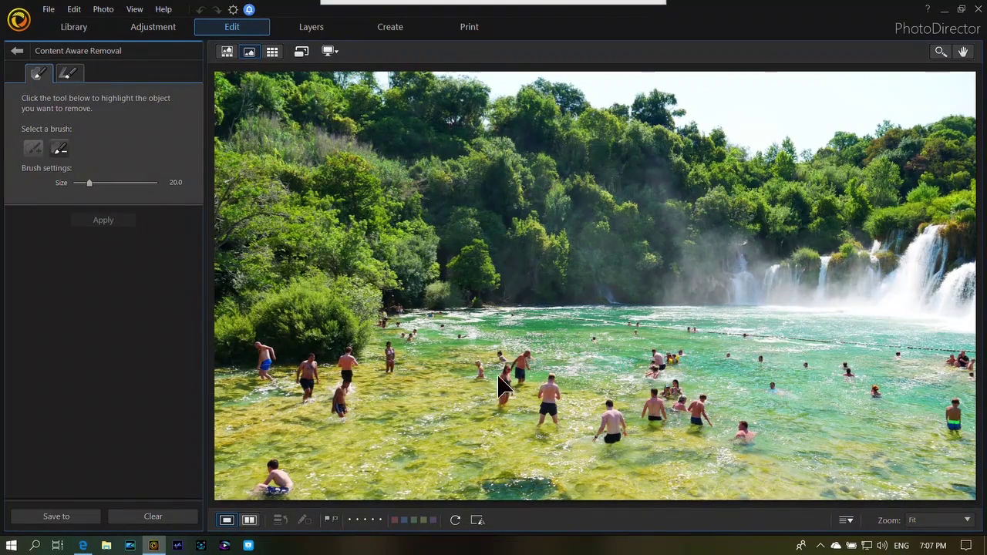
pyautogui.press('[')
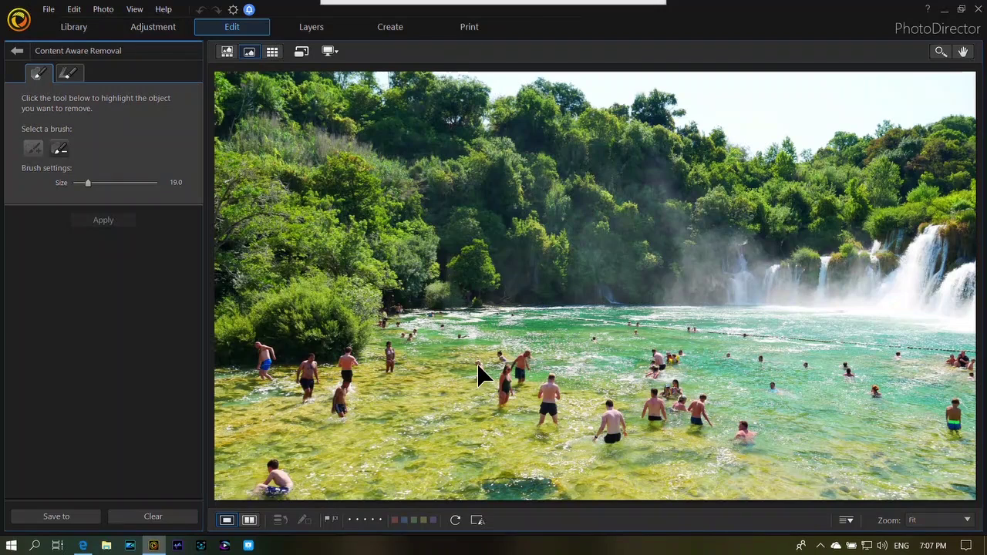
pyautogui.click(480, 376)
pyautogui.moveTo(302, 464)
pyautogui.mouseDown()
pyautogui.moveTo(254, 497)
pyautogui.moveTo(282, 473)
pyautogui.moveTo(270, 477)
pyautogui.moveTo(291, 485)
pyautogui.mouseUp()
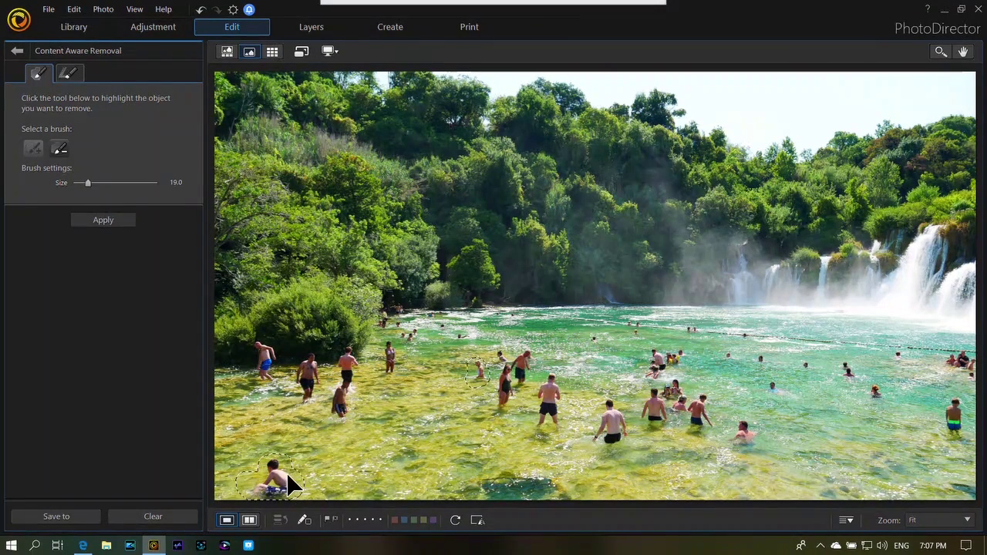
pyautogui.moveTo(496, 414)
pyautogui.mouseDown()
pyautogui.moveTo(505, 354)
pyautogui.moveTo(529, 371)
pyautogui.moveTo(512, 380)
pyautogui.moveTo(500, 359)
pyautogui.mouseUp()
pyautogui.moveTo(546, 405)
pyautogui.mouseDown()
pyautogui.moveTo(553, 432)
pyautogui.moveTo(564, 392)
pyautogui.moveTo(543, 399)
pyautogui.mouseUp()
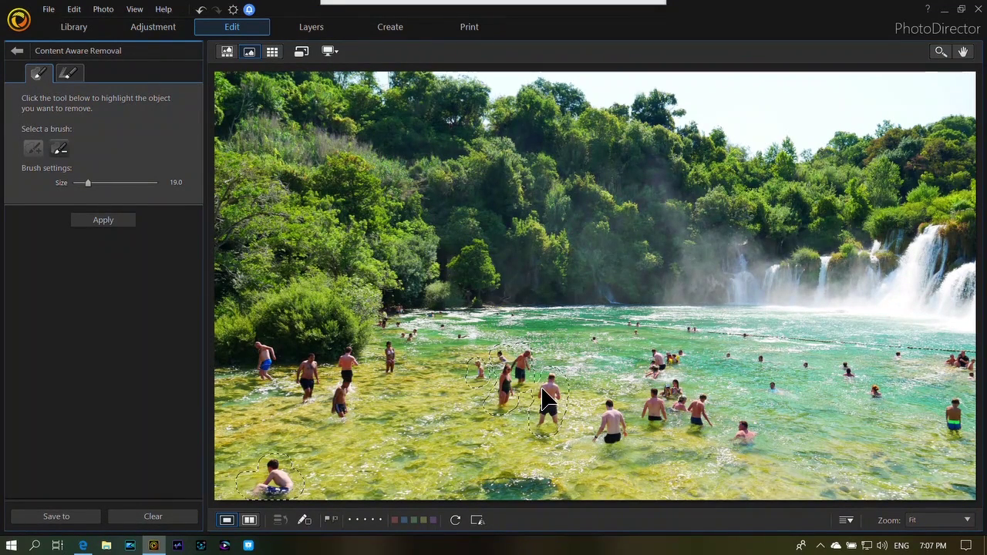
pyautogui.click(102, 223)
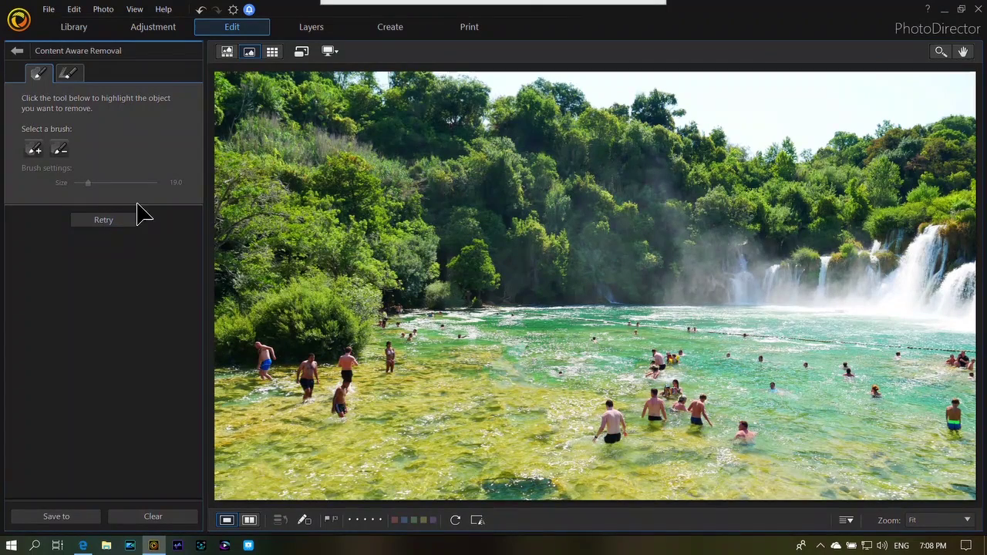
# Compare the removal result with the original photo and leave Content Aware Removal without saving.
pyautogui.click(305, 519)
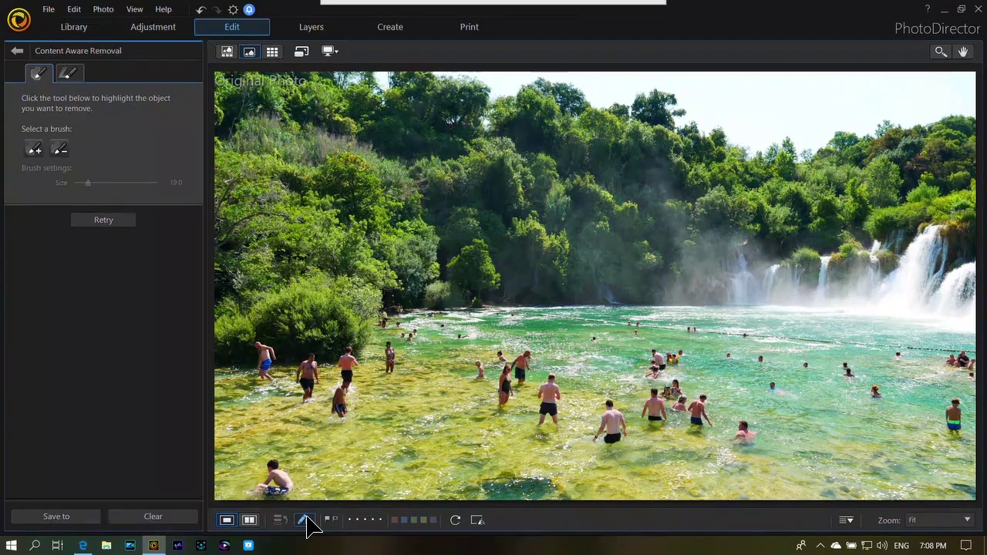
pyautogui.click(305, 519)
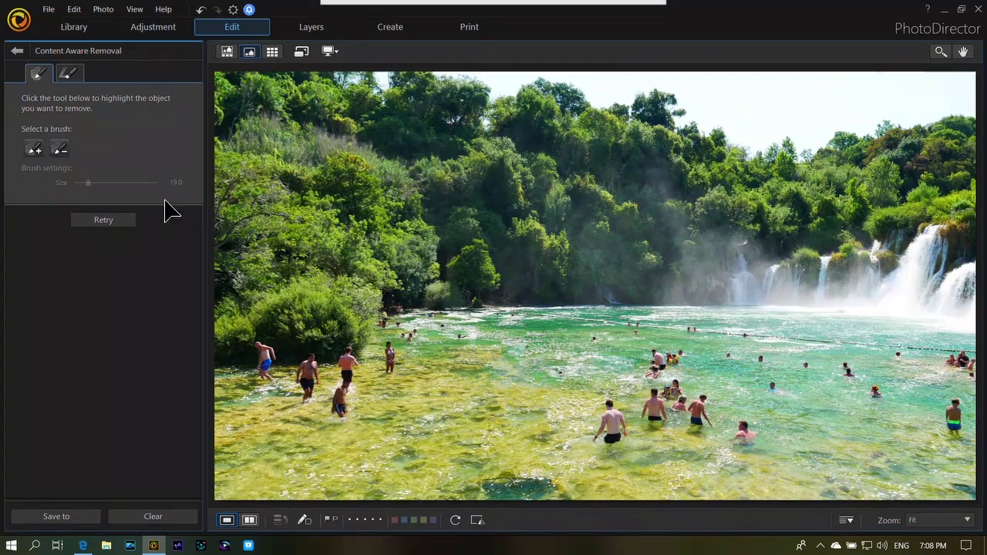
pyautogui.click(17, 50)
pyautogui.click(550, 325)
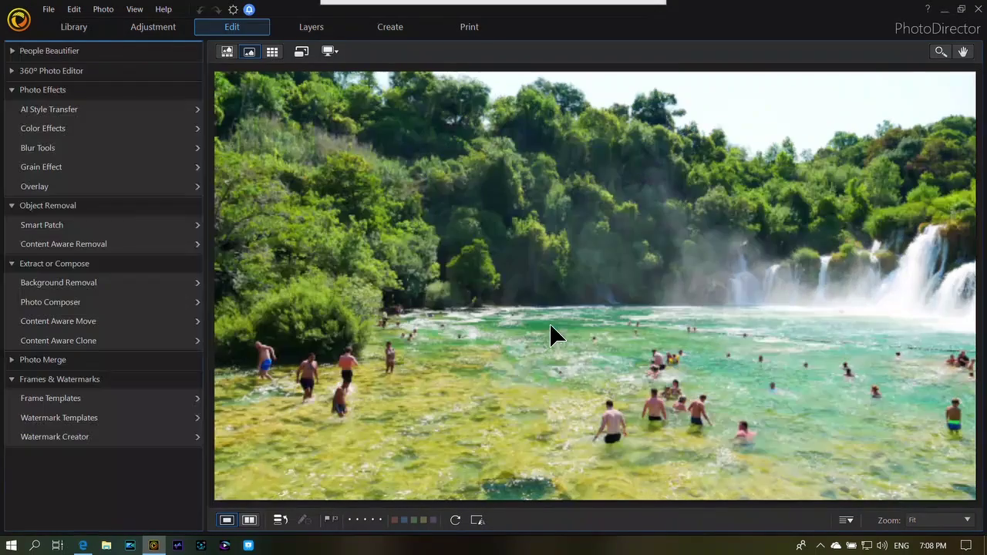
# Show the filmstrip and view the finished waterfall photo without bathers, P1020269-Krka-1.png.
pyautogui.click(231, 54)
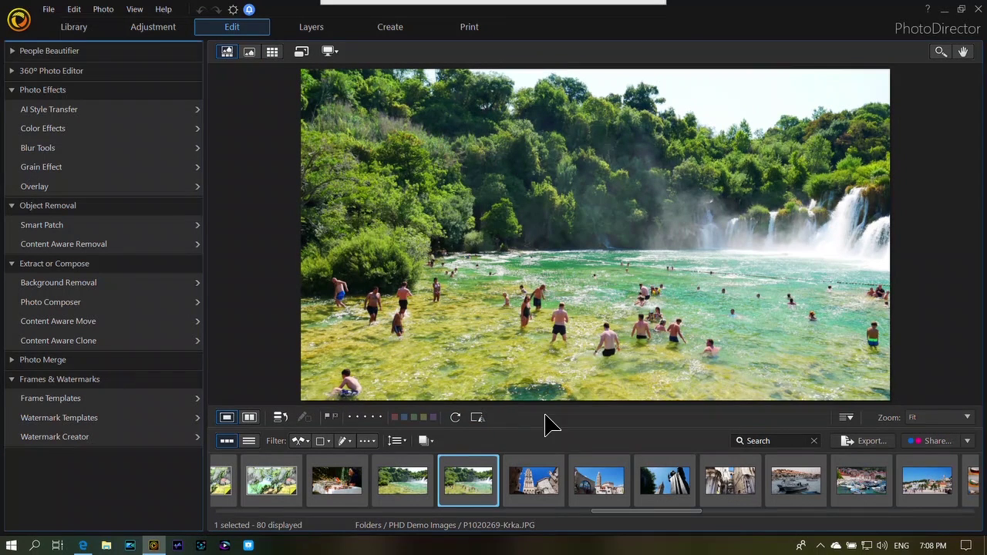
pyautogui.click(417, 481)
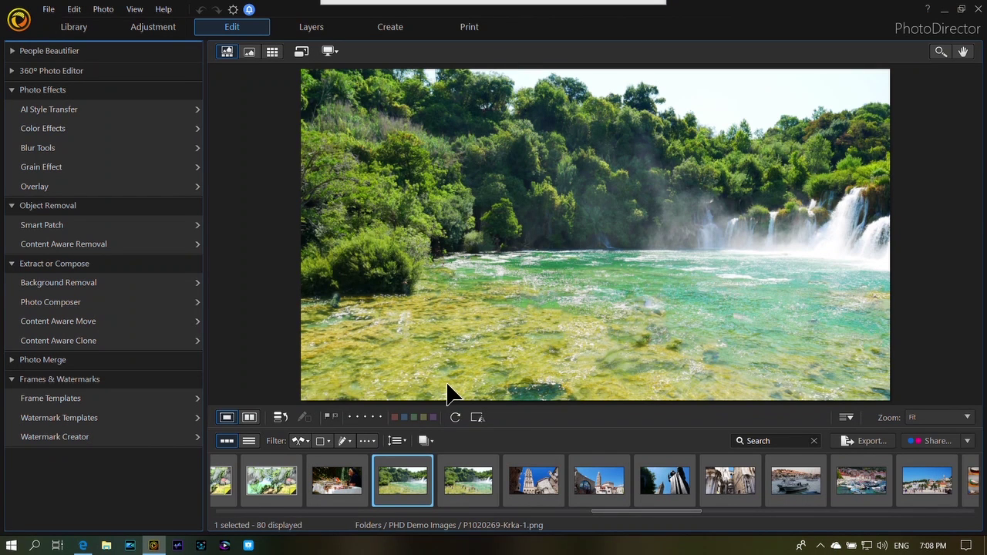
# Select the boat photo Content-aware-move.JPG from the library's Content-aware folder and bring it into the editing workspace.
pyautogui.click(92, 27)
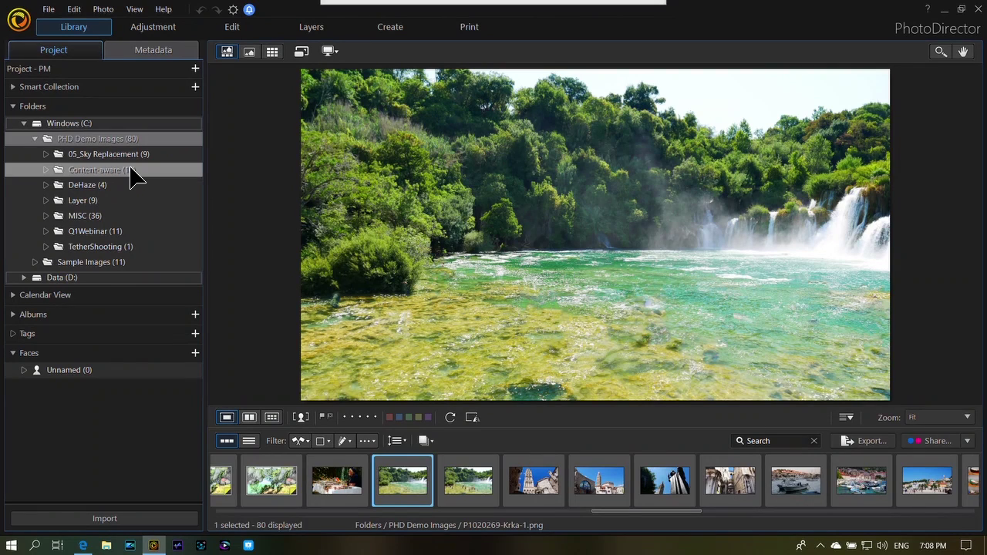
pyautogui.click(132, 171)
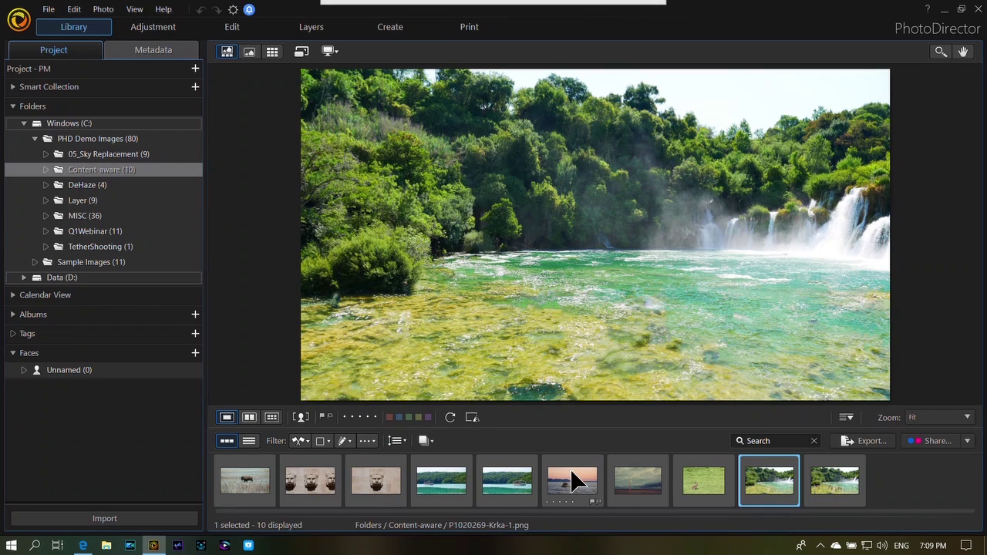
pyautogui.click(523, 488)
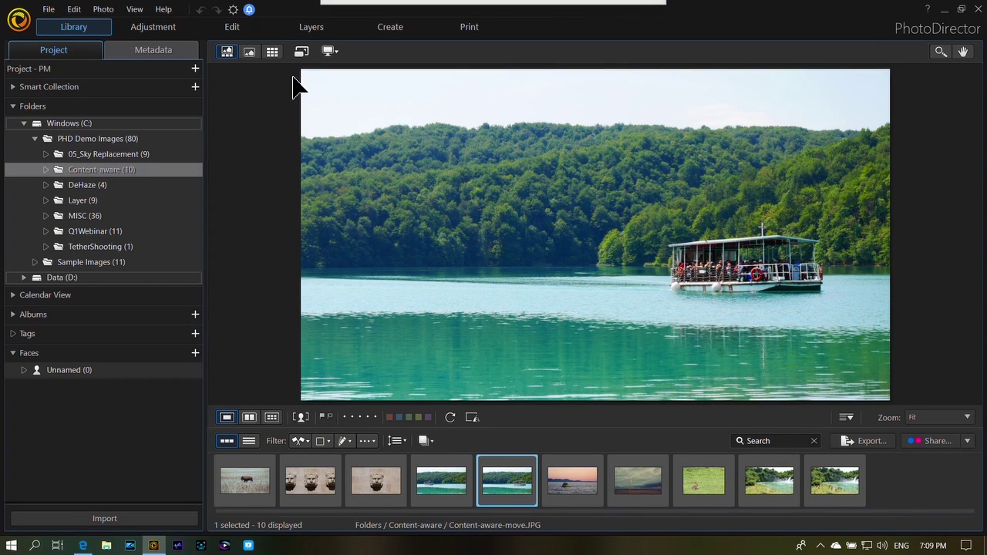
pyautogui.click(255, 33)
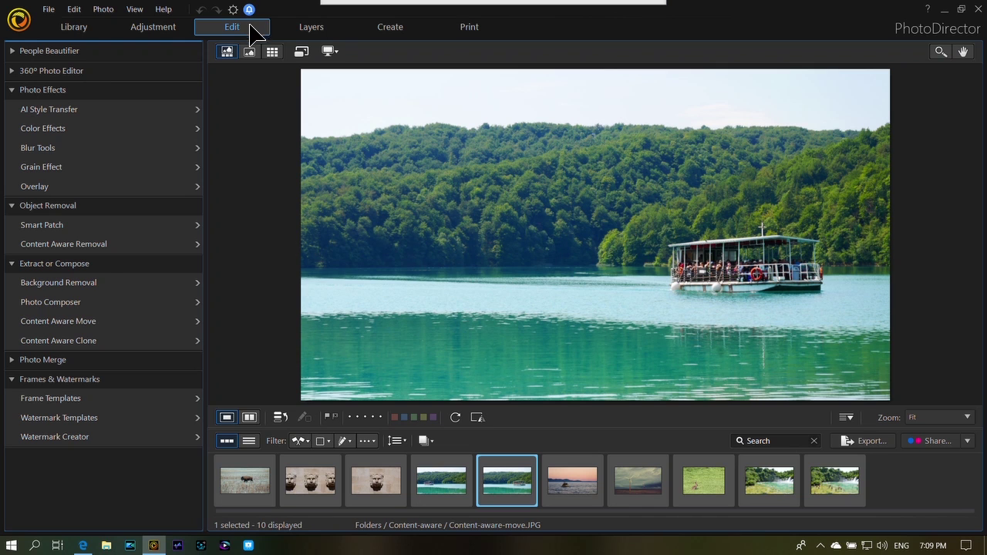
# Mask the whole tour boat for Content Aware Move with brush size 20 and accept the selection.
pyautogui.click(172, 324)
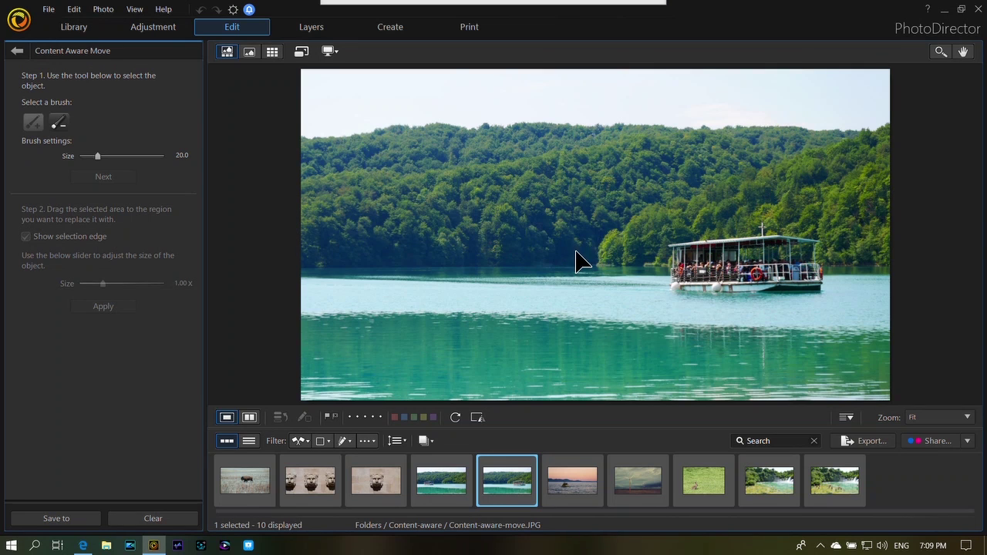
pyautogui.moveTo(672, 248)
pyautogui.mouseDown()
pyautogui.moveTo(717, 254)
pyautogui.moveTo(752, 246)
pyautogui.moveTo(691, 248)
pyautogui.moveTo(771, 234)
pyautogui.moveTo(820, 253)
pyautogui.moveTo(823, 284)
pyautogui.moveTo(767, 300)
pyautogui.moveTo(689, 300)
pyautogui.moveTo(678, 263)
pyautogui.moveTo(798, 262)
pyautogui.mouseUp()
pyautogui.moveTo(698, 280)
pyautogui.mouseDown()
pyautogui.moveTo(788, 266)
pyautogui.moveTo(816, 252)
pyautogui.moveTo(819, 266)
pyautogui.mouseUp()
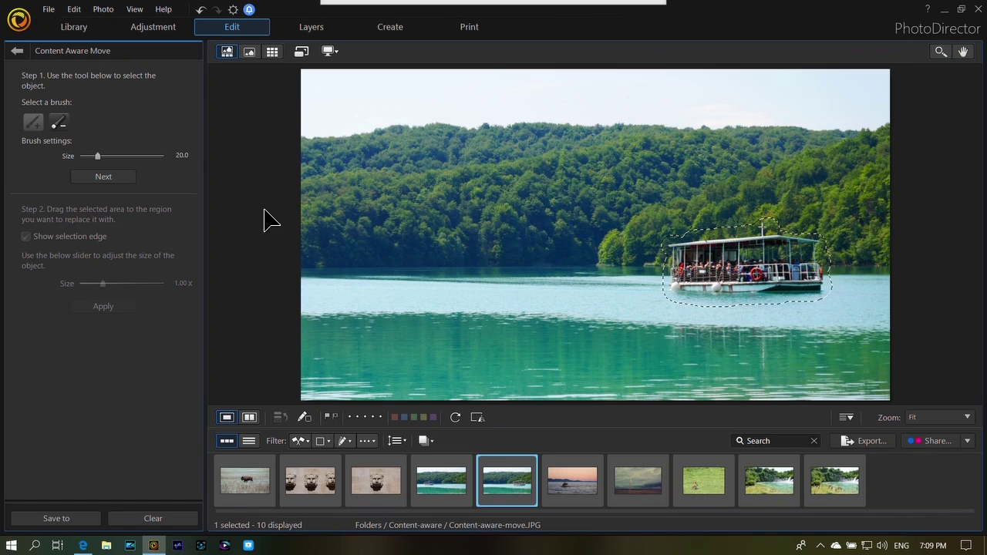
pyautogui.click(104, 179)
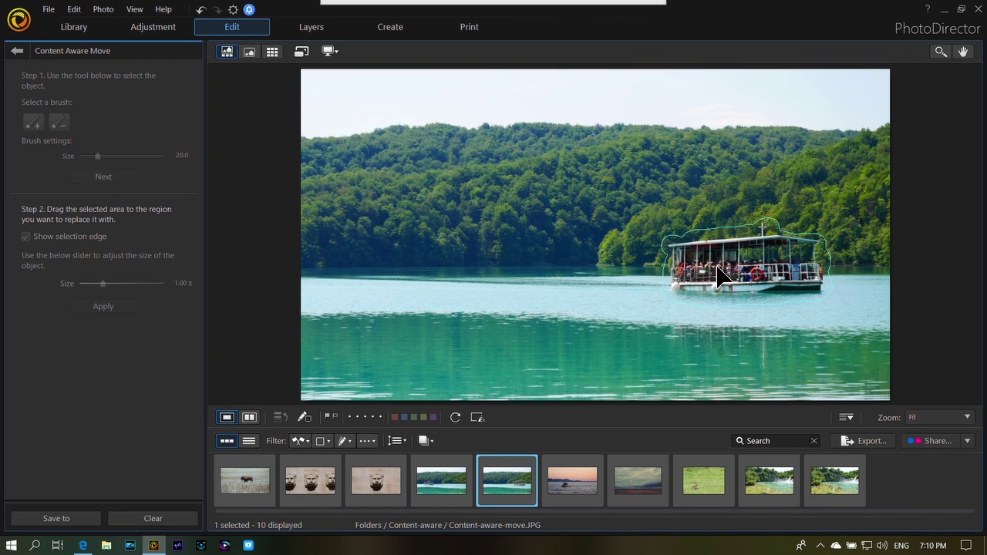
# Move the masked boat to the left half of the lake by the far shore, scale it to 0.75x and apply.
pyautogui.moveTo(705, 270); pyautogui.dragTo(457, 276)
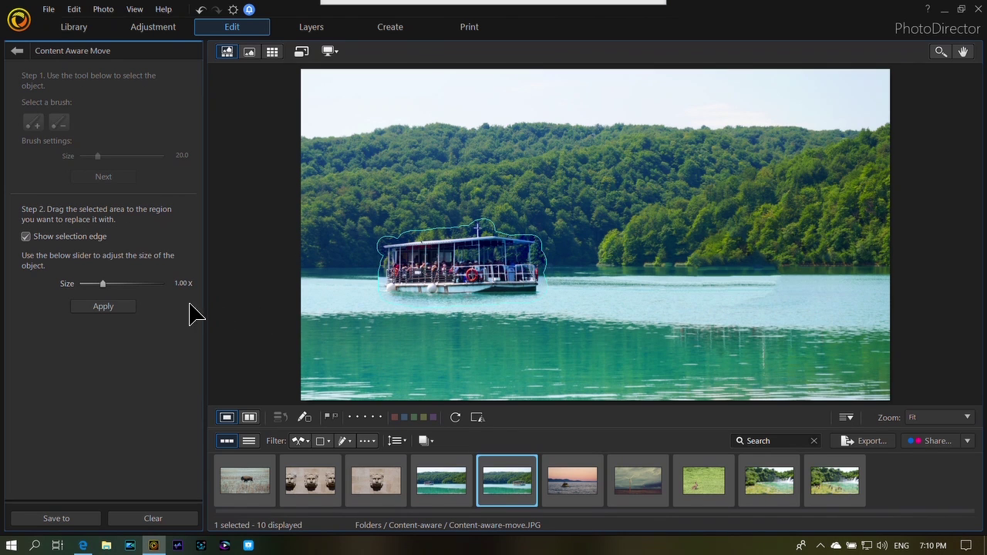
pyautogui.moveTo(106, 284); pyautogui.dragTo(99, 284)
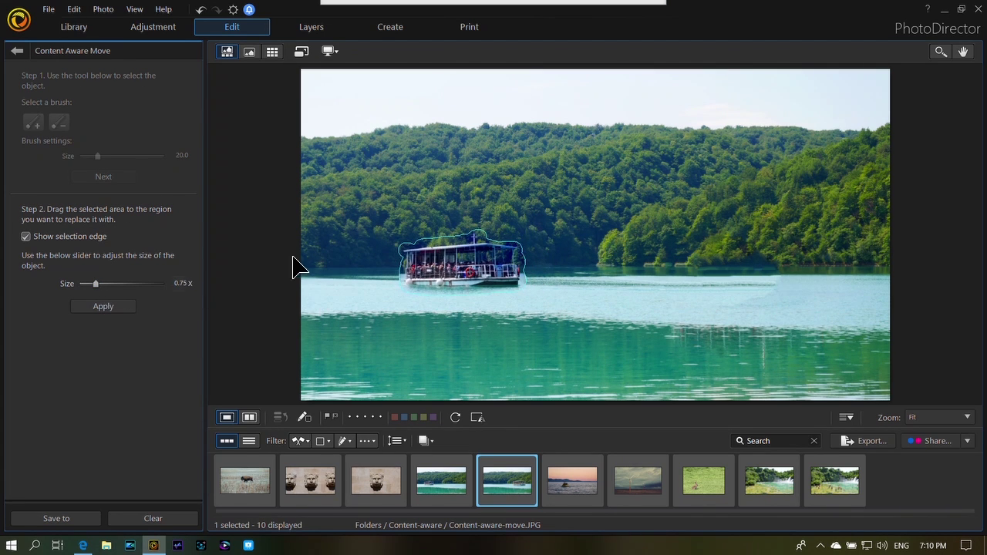
pyautogui.moveTo(430, 266); pyautogui.dragTo(437, 262)
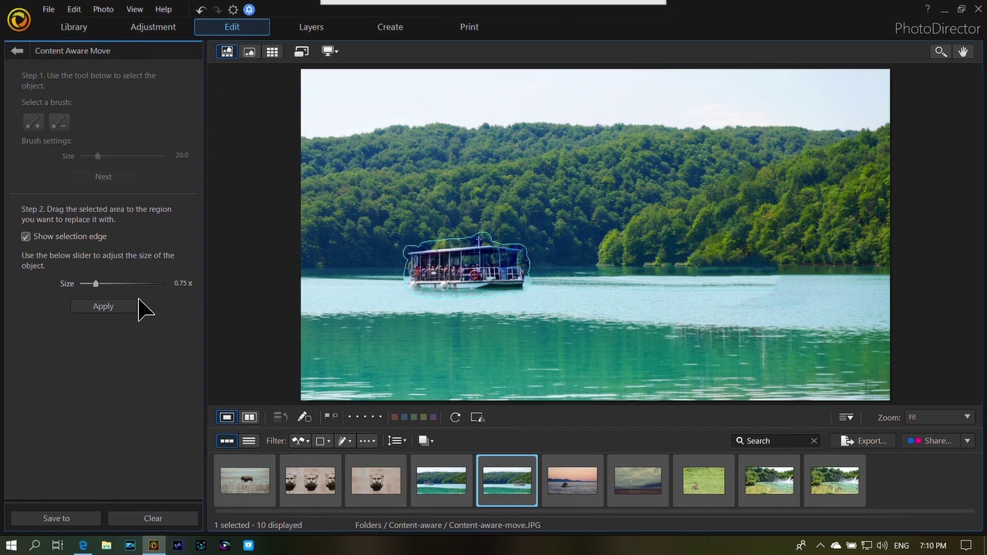
pyautogui.click(133, 307)
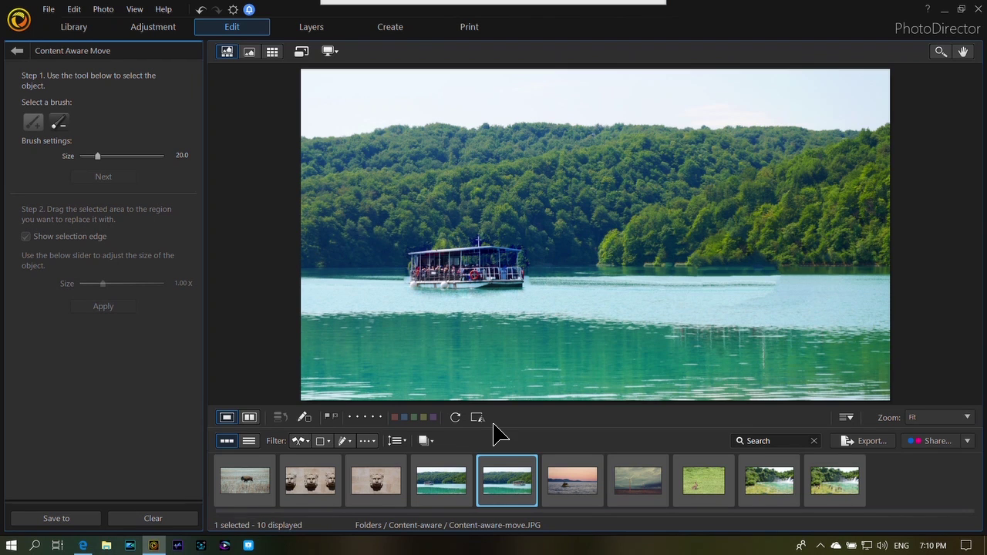
# Compare the moved boat with the original photo, discard the edit and switch to the stone face photo Content-aware-clone.JPG.
pyautogui.click(303, 419)
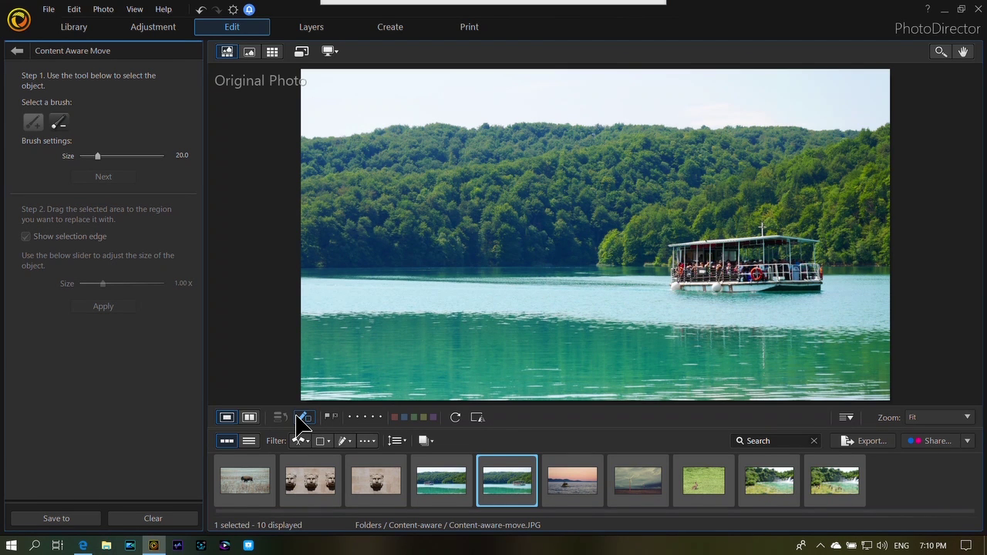
pyautogui.click(303, 419)
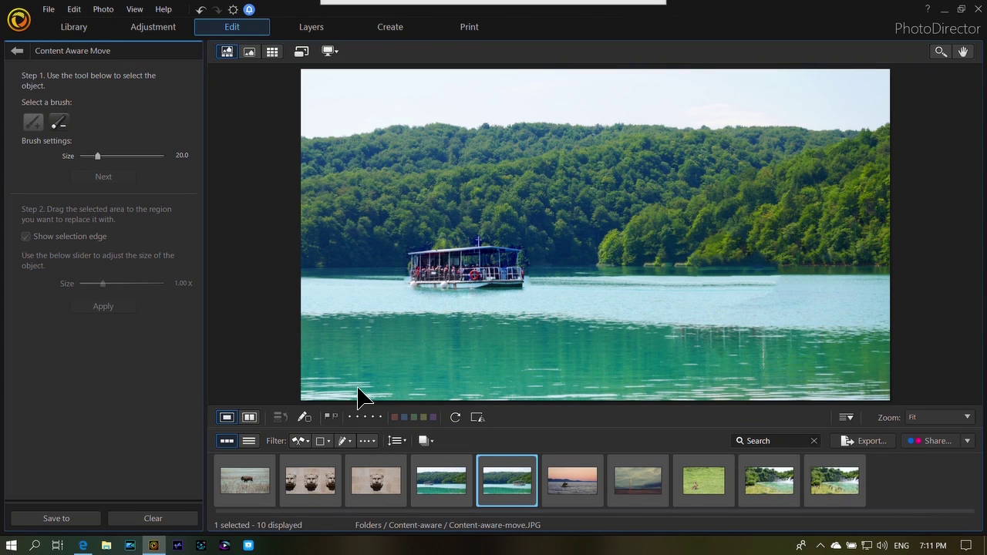
pyautogui.click(378, 478)
pyautogui.click(536, 324)
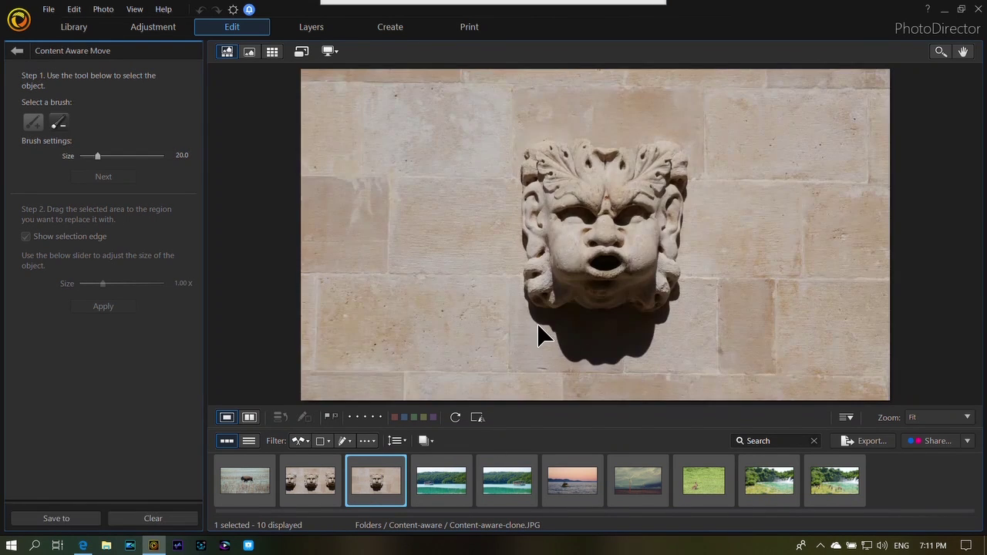
pyautogui.click(16, 51)
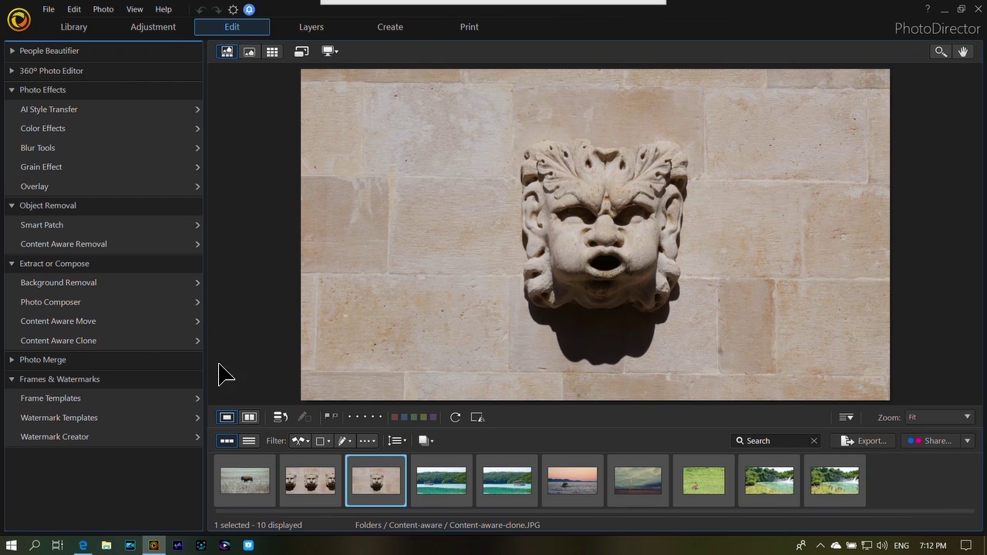
# Clone the stone face and its shadow to the photo's left edge using Content Aware Clone with brush size 24, and save a virtual copy.
pyautogui.click(138, 342)
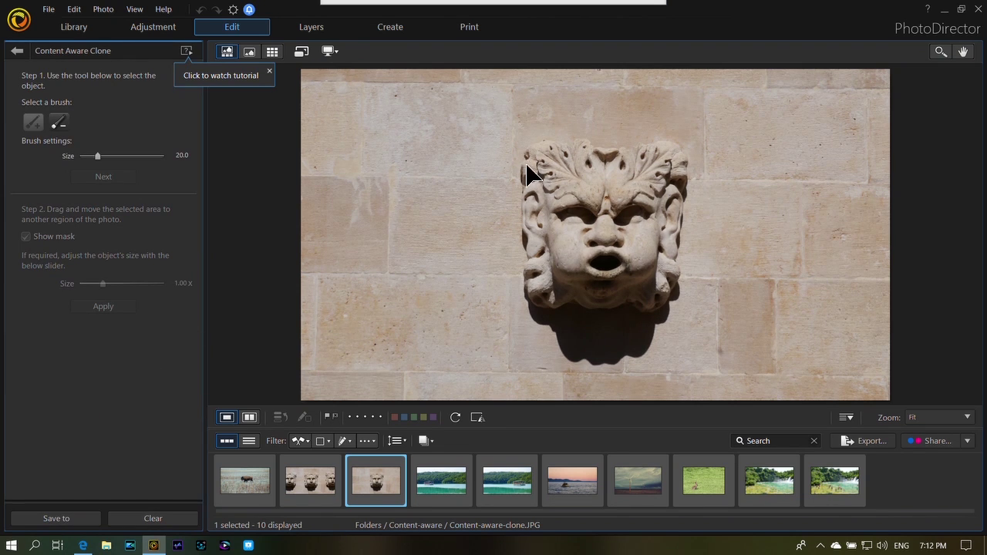
pyautogui.scroll(2, 517, 156)
pyautogui.moveTo(523, 163)
pyautogui.mouseDown()
pyautogui.moveTo(559, 145)
pyautogui.moveTo(678, 144)
pyautogui.moveTo(675, 289)
pyautogui.moveTo(675, 210)
pyautogui.moveTo(674, 270)
pyautogui.moveTo(647, 342)
pyautogui.mouseUp()
pyautogui.moveTo(606, 370)
pyautogui.mouseDown()
pyautogui.moveTo(576, 352)
pyautogui.moveTo(532, 291)
pyautogui.moveTo(526, 174)
pyautogui.moveTo(595, 157)
pyautogui.moveTo(660, 169)
pyautogui.moveTo(672, 158)
pyautogui.moveTo(650, 289)
pyautogui.moveTo(616, 345)
pyautogui.moveTo(576, 330)
pyautogui.moveTo(547, 278)
pyautogui.moveTo(556, 301)
pyautogui.moveTo(536, 231)
pyautogui.moveTo(562, 189)
pyautogui.moveTo(589, 171)
pyautogui.moveTo(542, 188)
pyautogui.moveTo(657, 168)
pyautogui.moveTo(656, 206)
pyautogui.moveTo(623, 182)
pyautogui.moveTo(569, 201)
pyautogui.moveTo(607, 194)
pyautogui.moveTo(619, 252)
pyautogui.moveTo(621, 225)
pyautogui.moveTo(641, 245)
pyautogui.moveTo(622, 309)
pyautogui.moveTo(591, 327)
pyautogui.moveTo(578, 200)
pyautogui.moveTo(569, 263)
pyautogui.moveTo(558, 233)
pyautogui.moveTo(558, 245)
pyautogui.moveTo(618, 213)
pyautogui.moveTo(594, 224)
pyautogui.moveTo(605, 225)
pyautogui.moveTo(598, 206)
pyautogui.moveTo(609, 332)
pyautogui.moveTo(589, 267)
pyautogui.moveTo(608, 293)
pyautogui.moveTo(508, 215)
pyautogui.moveTo(368, 216)
pyautogui.moveTo(348, 250)
pyautogui.mouseUp()
pyautogui.click(127, 176)
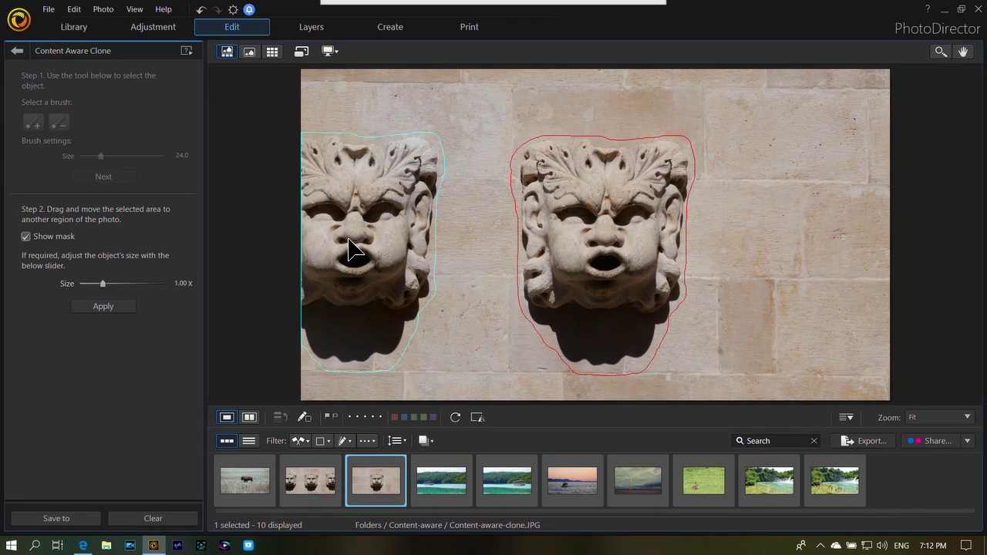
pyautogui.click(127, 306)
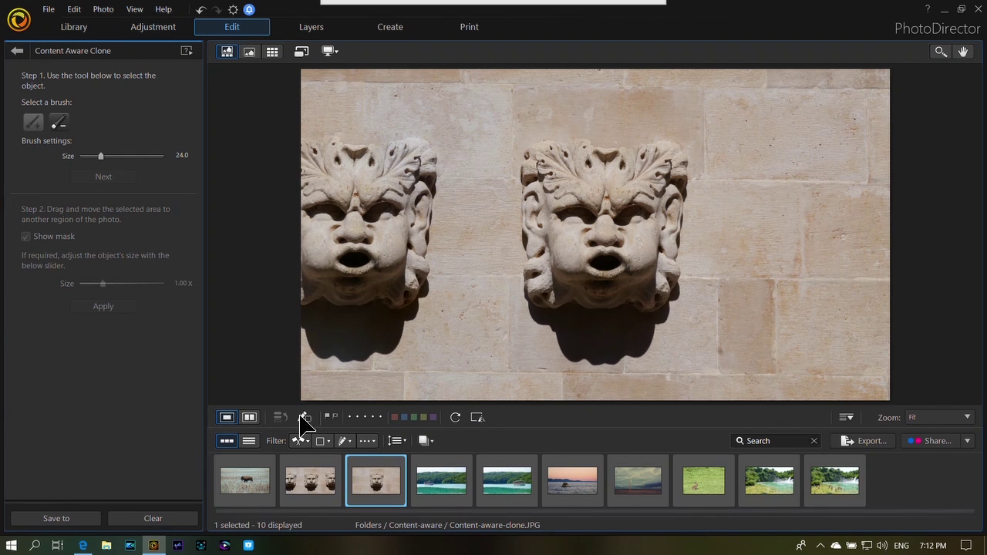
pyautogui.click(311, 480)
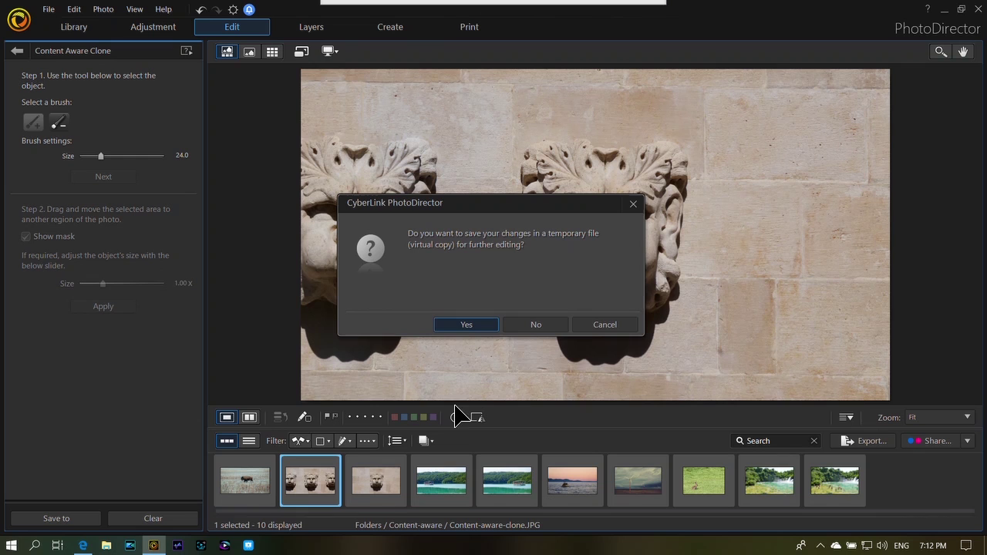
pyautogui.click(466, 324)
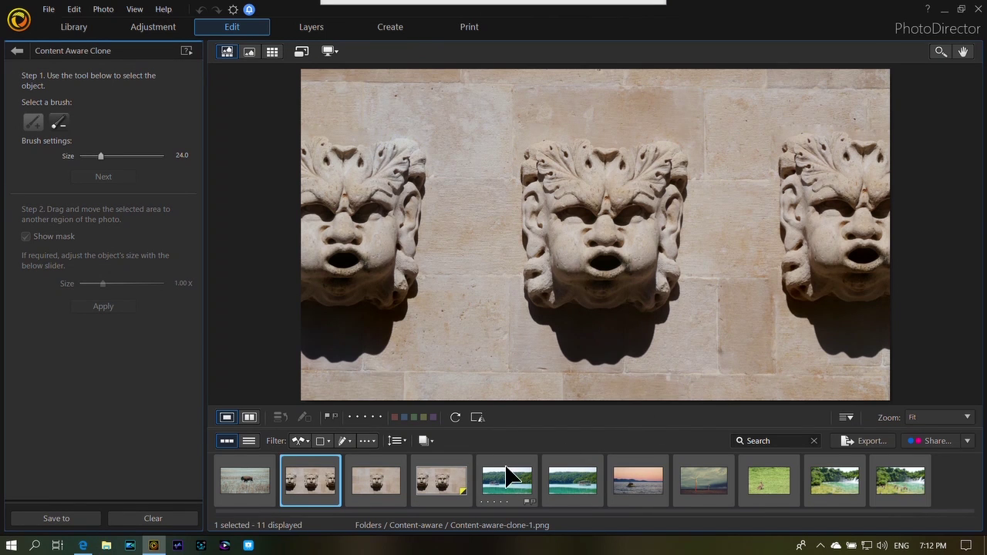
# Review the original and finished versions of the waterfall, boat and stone face photos, ending on Content-aware-clone-1.png.
pyautogui.click(896, 481)
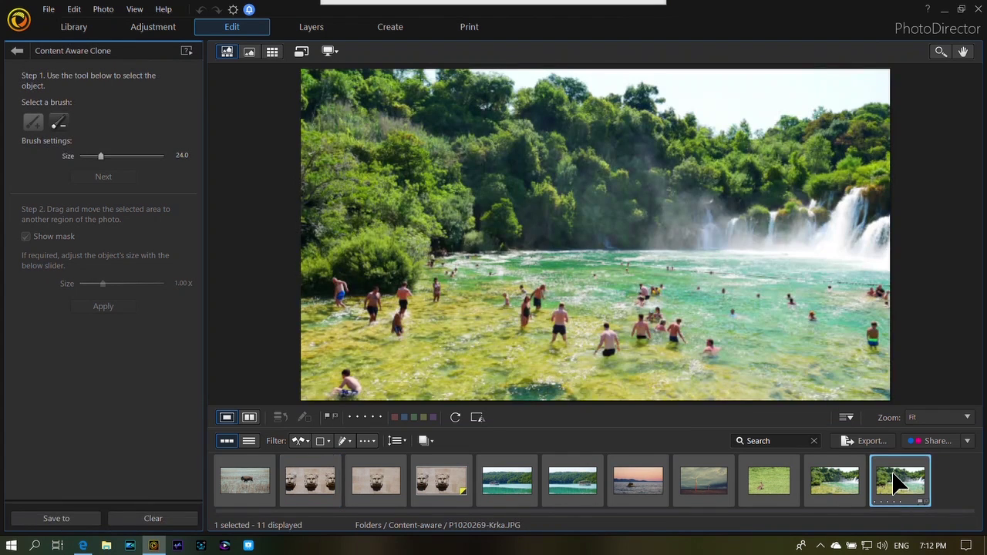
pyautogui.click(823, 487)
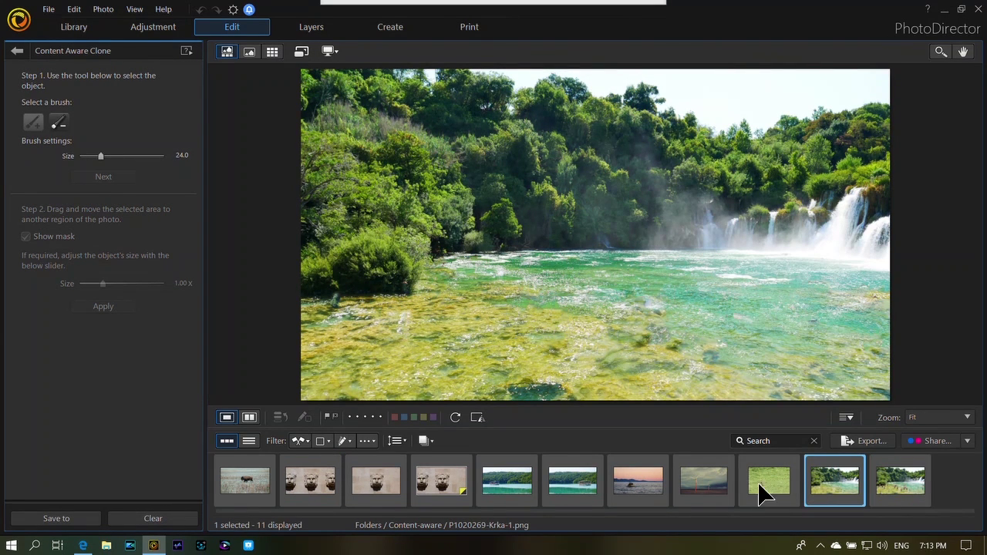
pyautogui.click(587, 491)
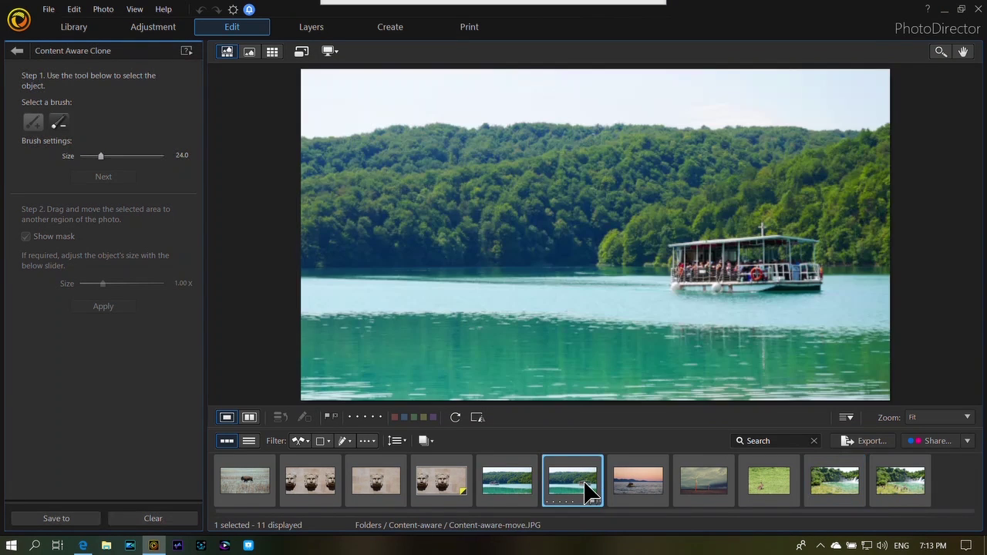
pyautogui.click(518, 483)
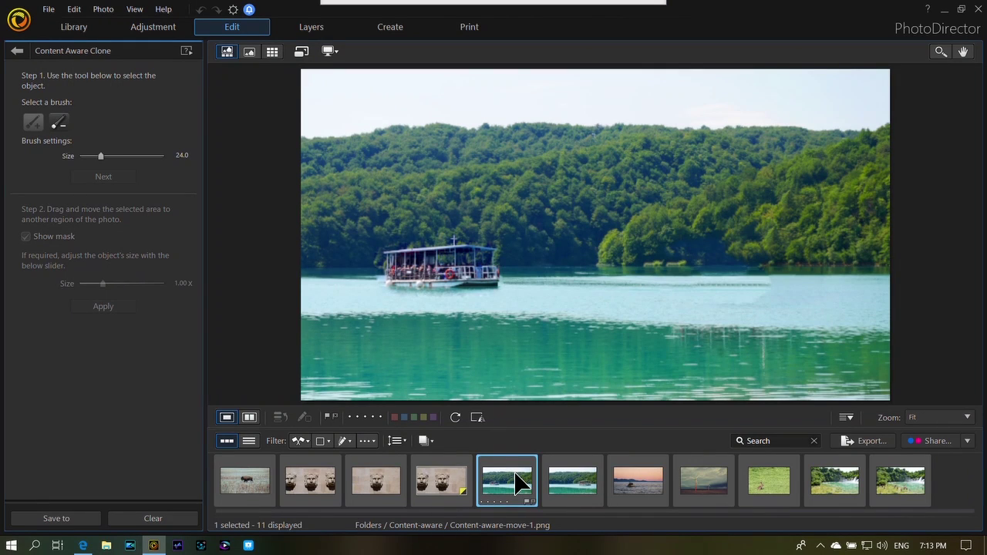
pyautogui.click(382, 483)
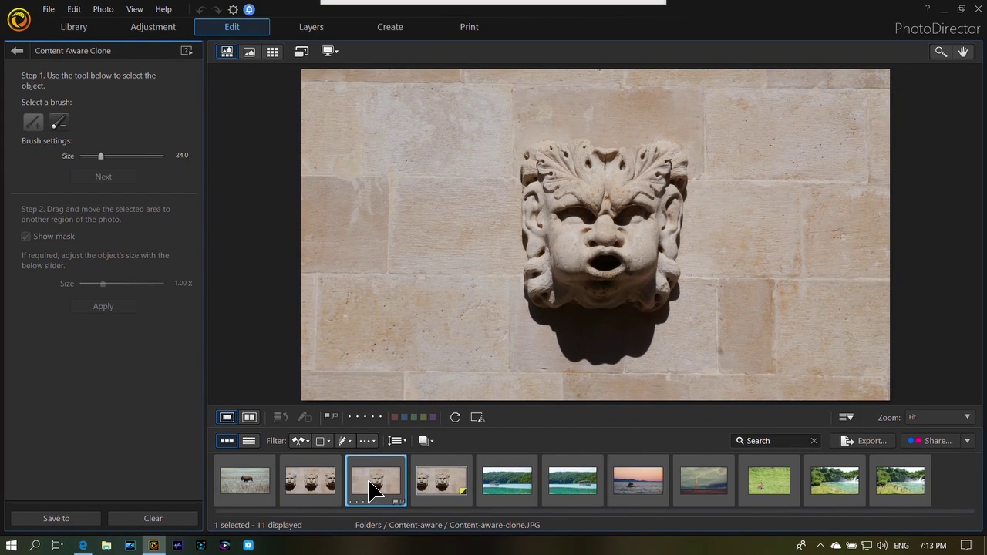
pyautogui.click(324, 491)
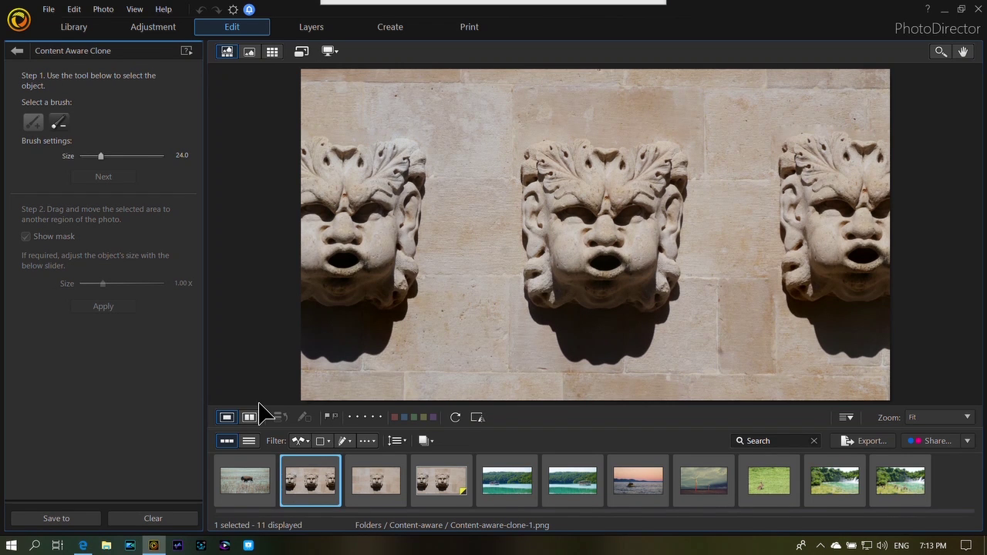
# Return to the library and display all photos of the PHD Demo Images folder as a thumbnail grid.
pyautogui.click(76, 27)
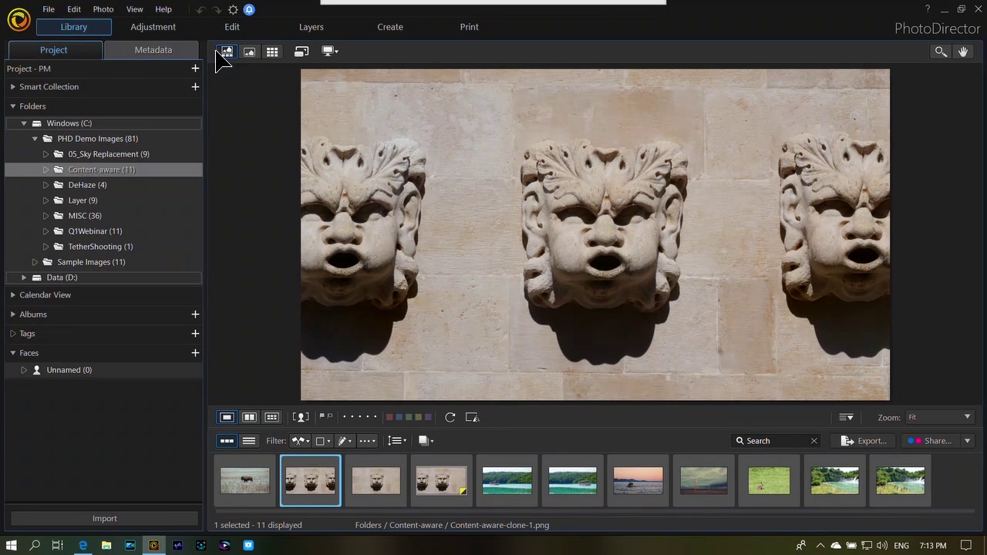
pyautogui.click(272, 52)
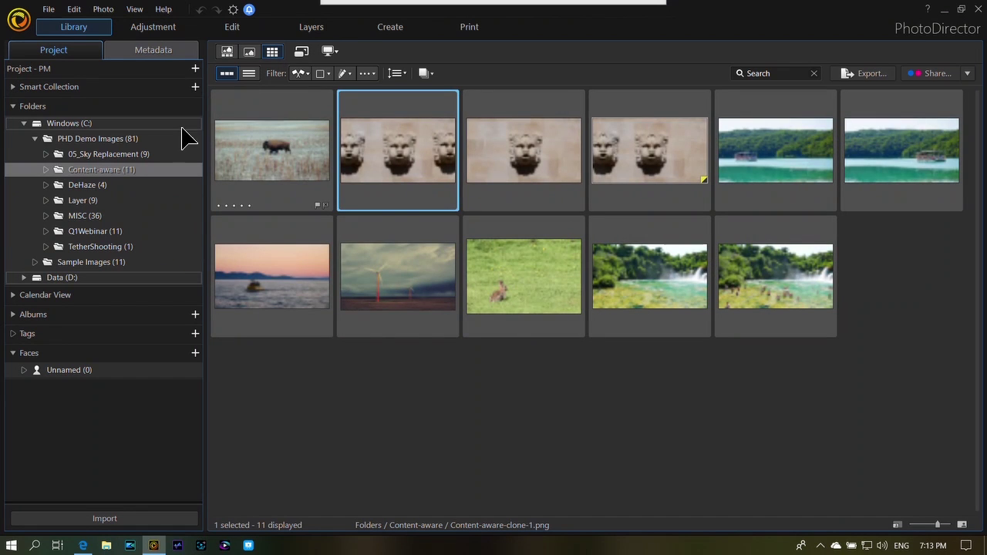
pyautogui.click(108, 140)
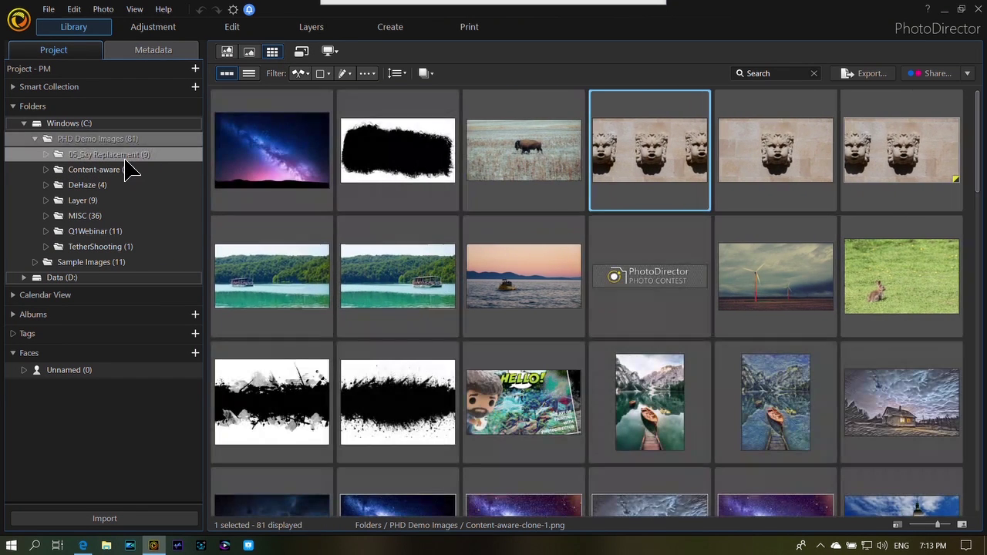
pyautogui.moveTo(309, 8)
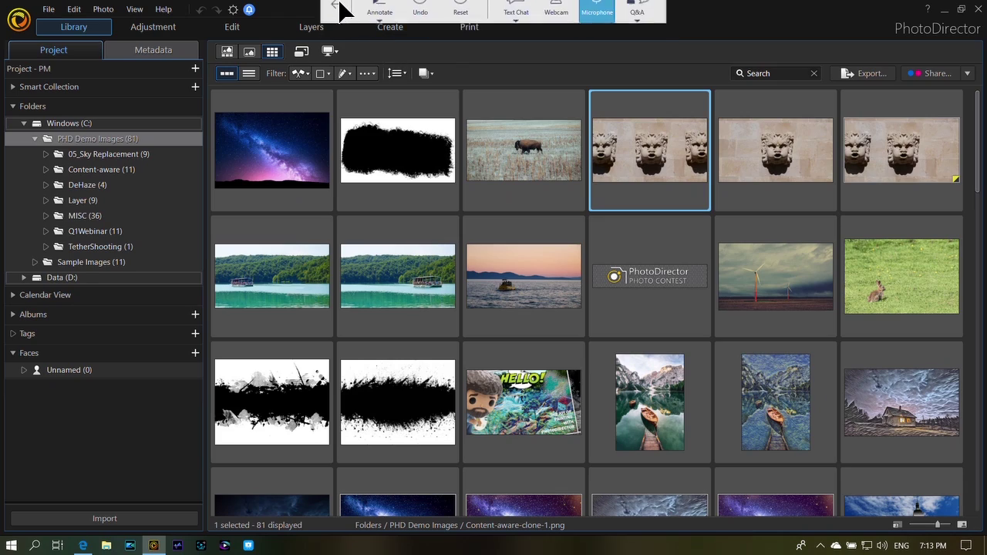
pyautogui.click(337, 8)
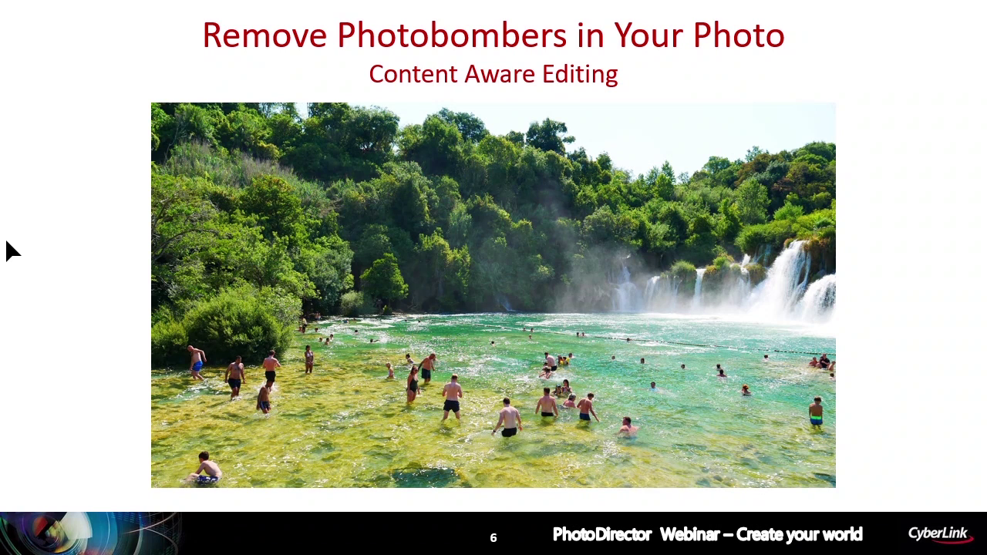
pyautogui.press('Right')
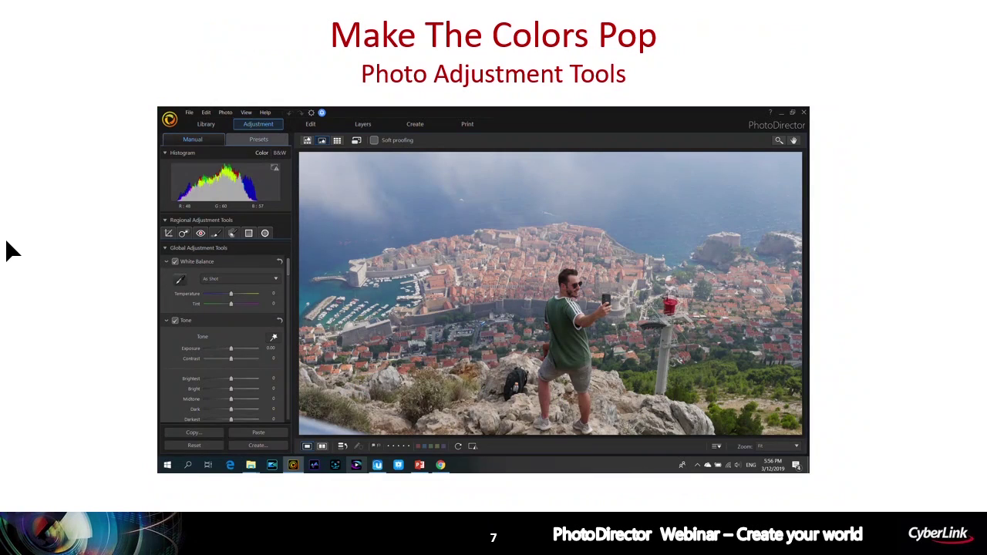
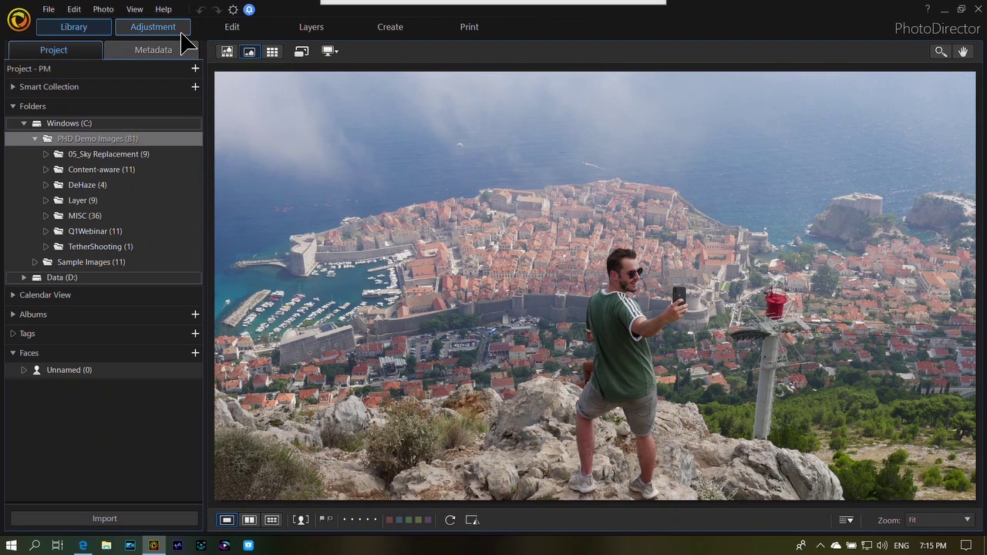
# Open the hazy photo of the man above the coastal city for manual adjustment and set its Dehaze amount to 92.
pyautogui.click(182, 34)
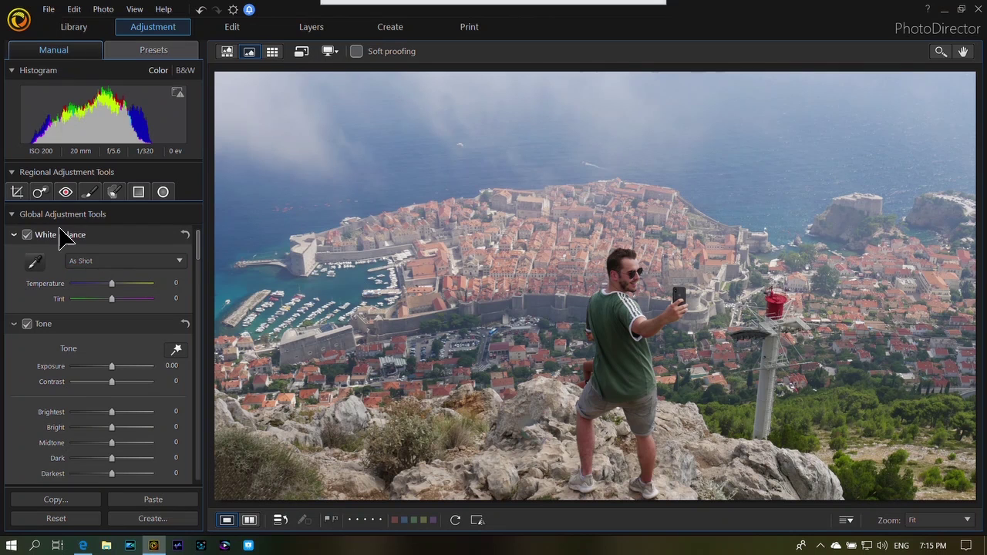
pyautogui.moveTo(198, 244); pyautogui.dragTo(199, 377)
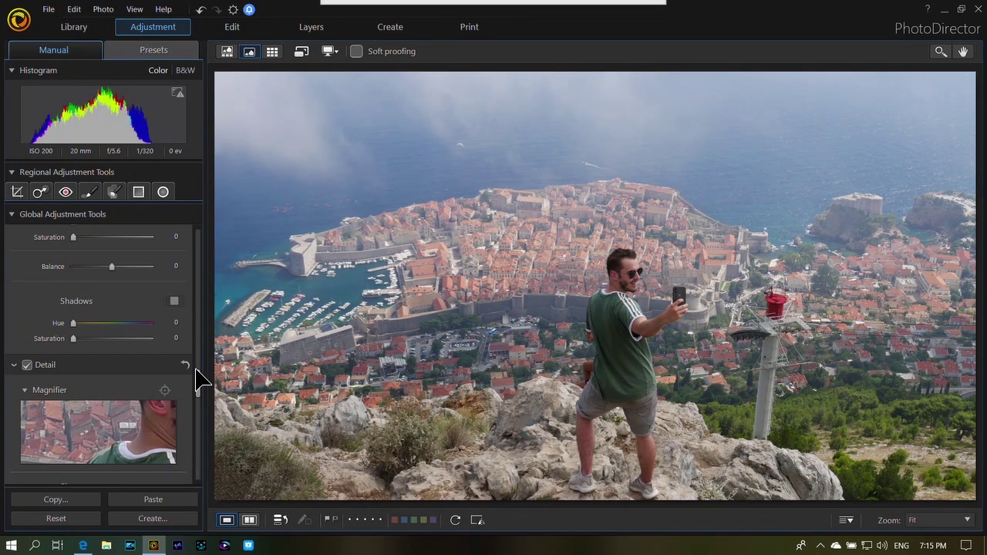
pyautogui.click(197, 376)
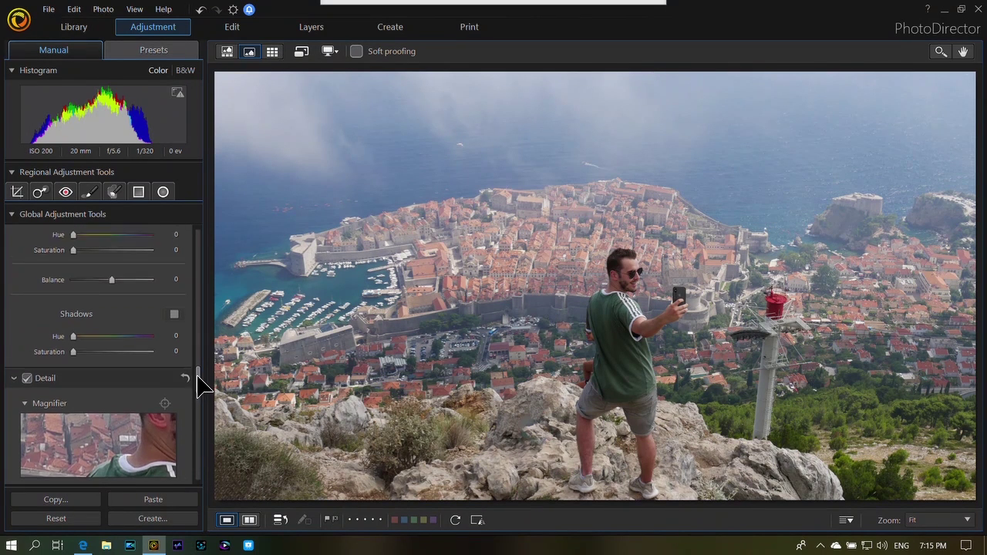
pyautogui.moveTo(198, 385); pyautogui.dragTo(194, 236)
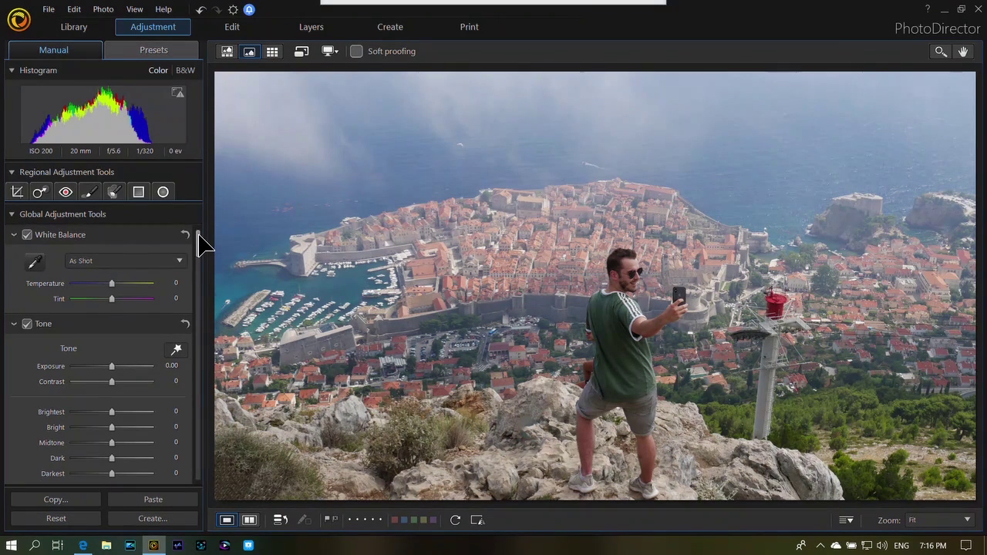
pyautogui.scroll(-3, 199, 250)
pyautogui.scroll(-10, 199, 255)
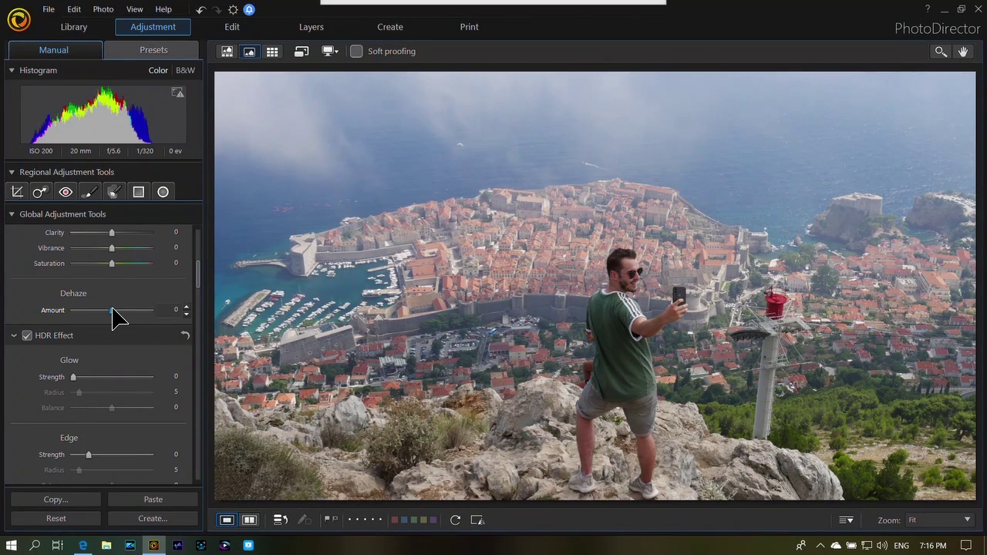
pyautogui.moveTo(112, 310); pyautogui.dragTo(149, 310)
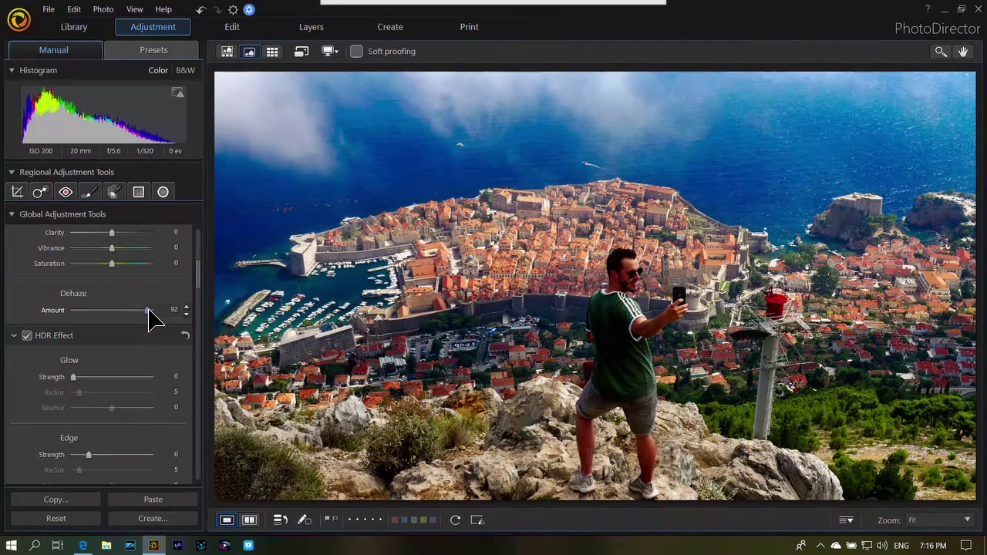
# Adjust the city photo's colours with a Dehaze amount of 78, Saturation of -48 and Vibrance of 83.
pyautogui.moveTo(148, 310); pyautogui.dragTo(96, 311)
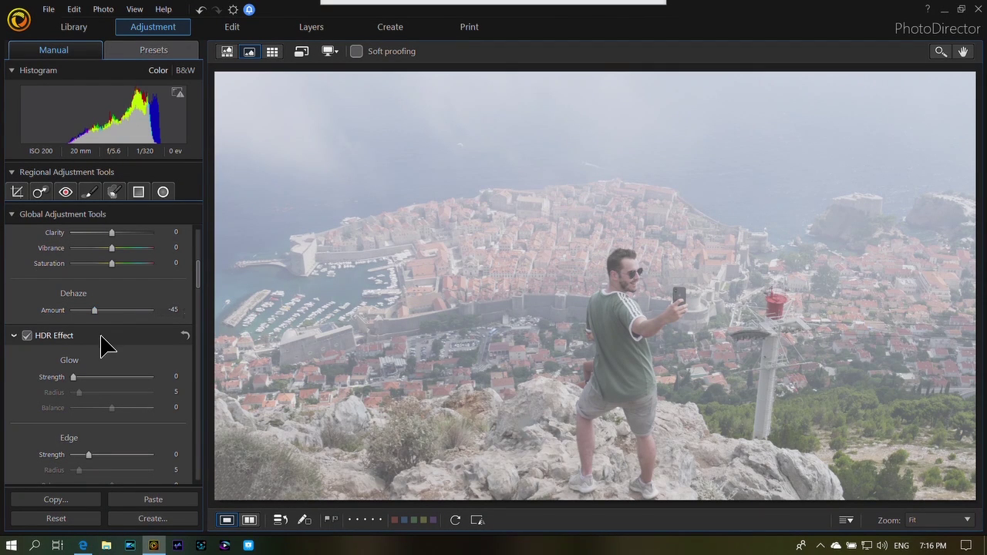
pyautogui.moveTo(93, 311); pyautogui.dragTo(142, 311)
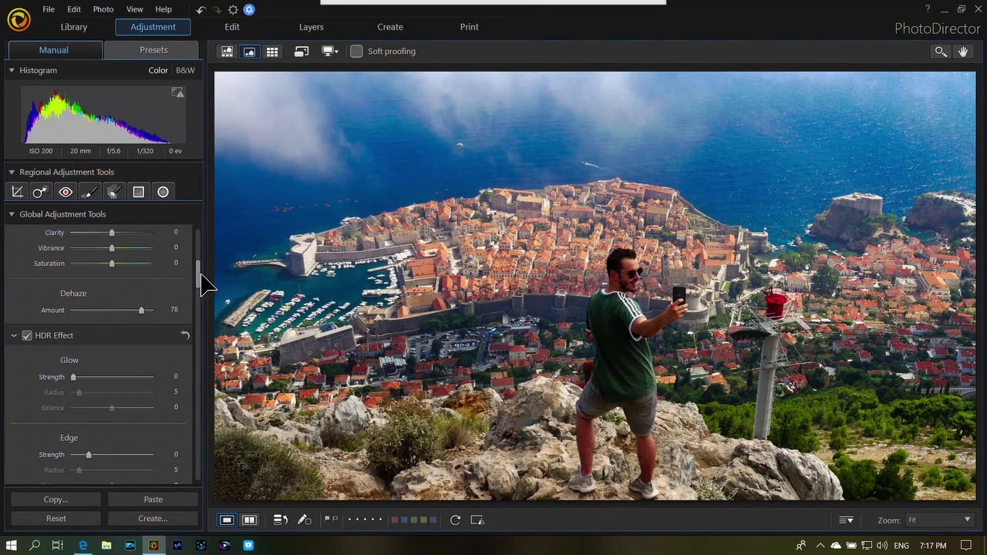
pyautogui.scroll(1, 202, 284)
pyautogui.scroll(3, 200, 277)
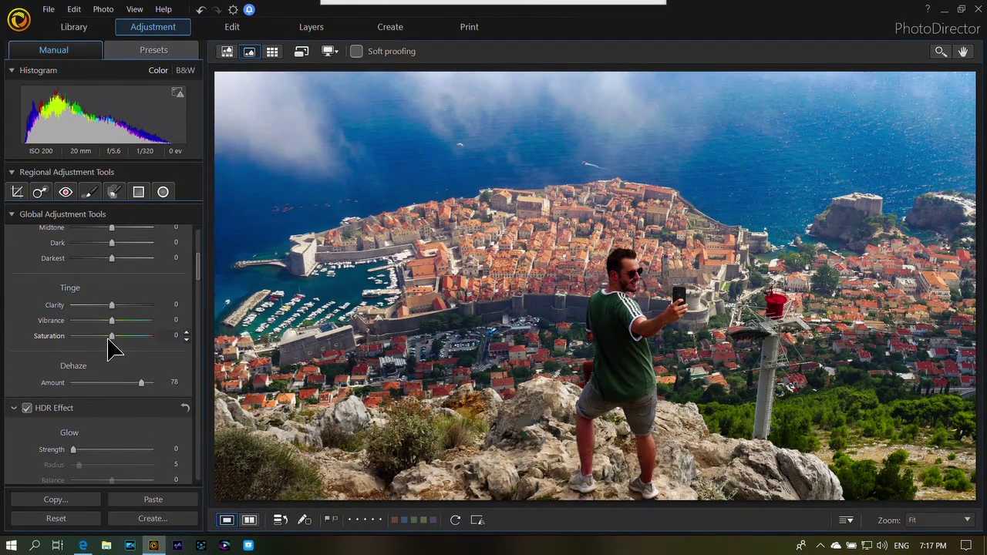
pyautogui.moveTo(113, 337); pyautogui.dragTo(93, 337)
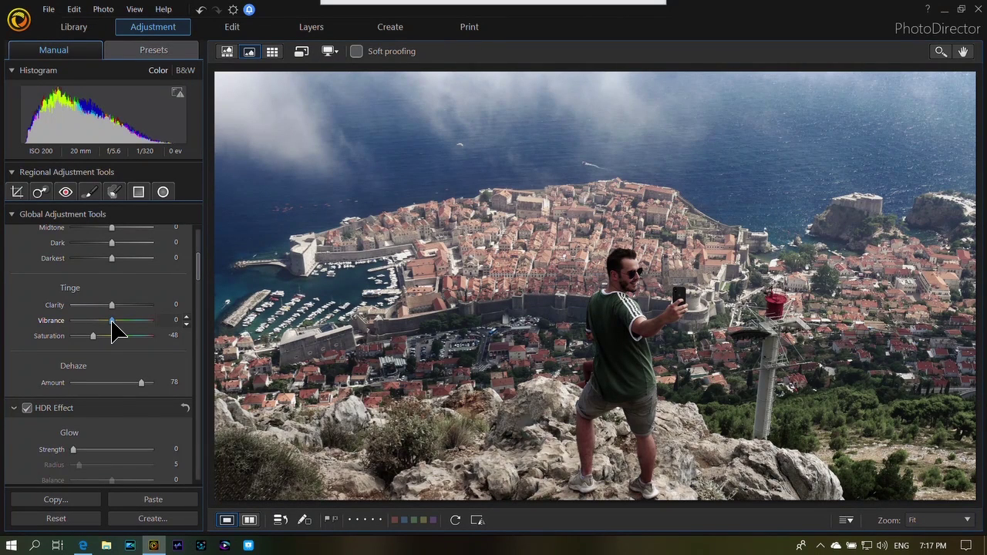
pyautogui.moveTo(111, 322); pyautogui.dragTo(161, 322)
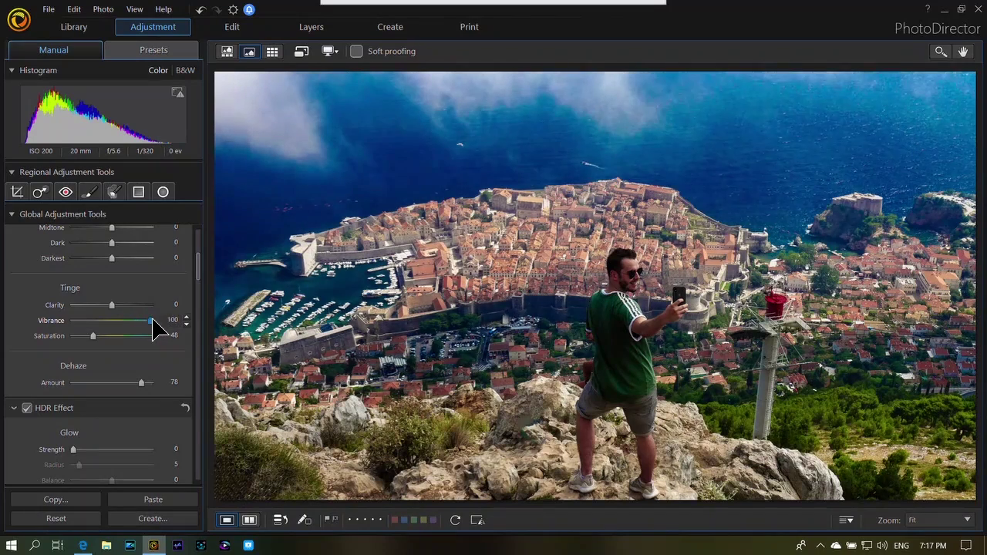
pyautogui.moveTo(166, 320); pyautogui.dragTo(144, 320)
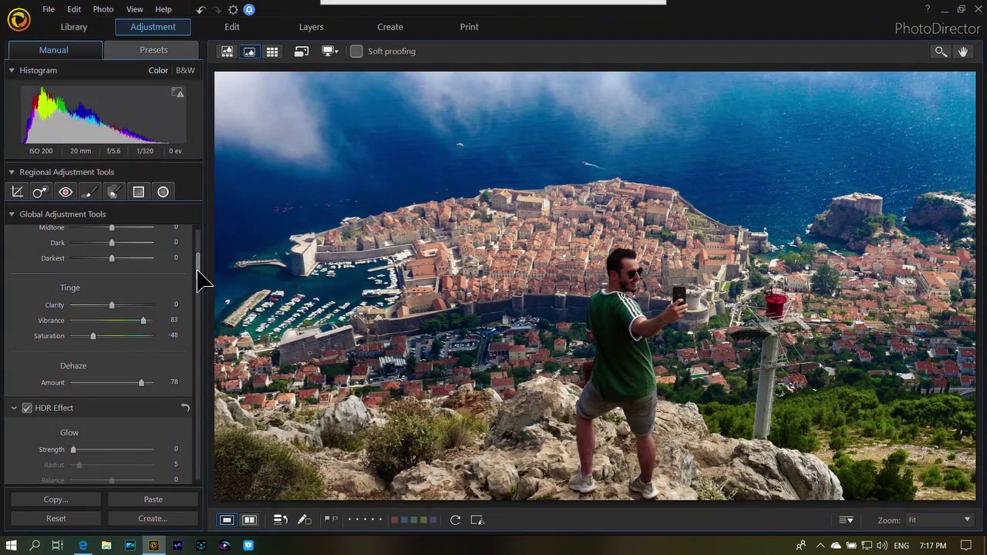
# Set the photo's tone values to Midtone 60, Bright 25, Dark 13 and Darkest -10.
pyautogui.scroll(4, 198, 266)
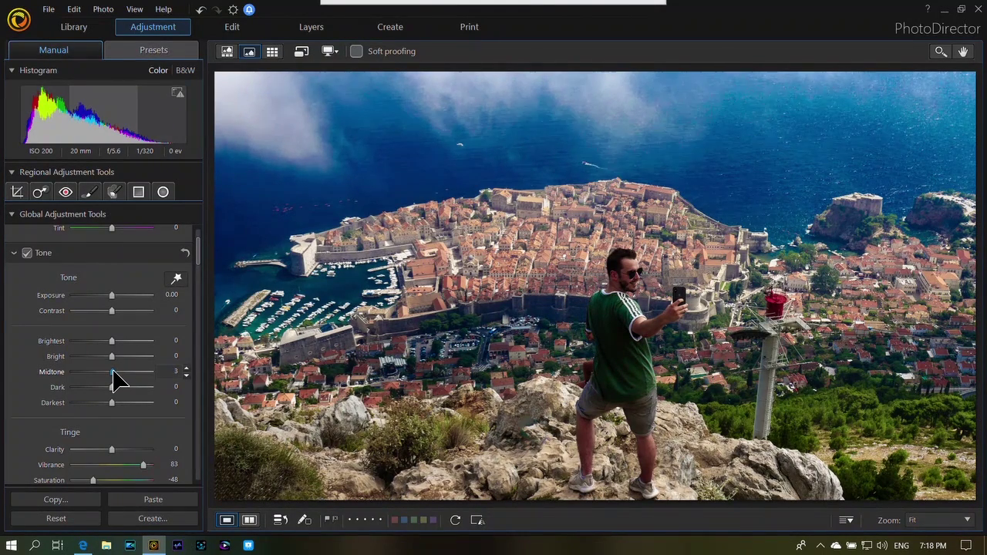
pyautogui.moveTo(113, 372); pyautogui.dragTo(135, 371)
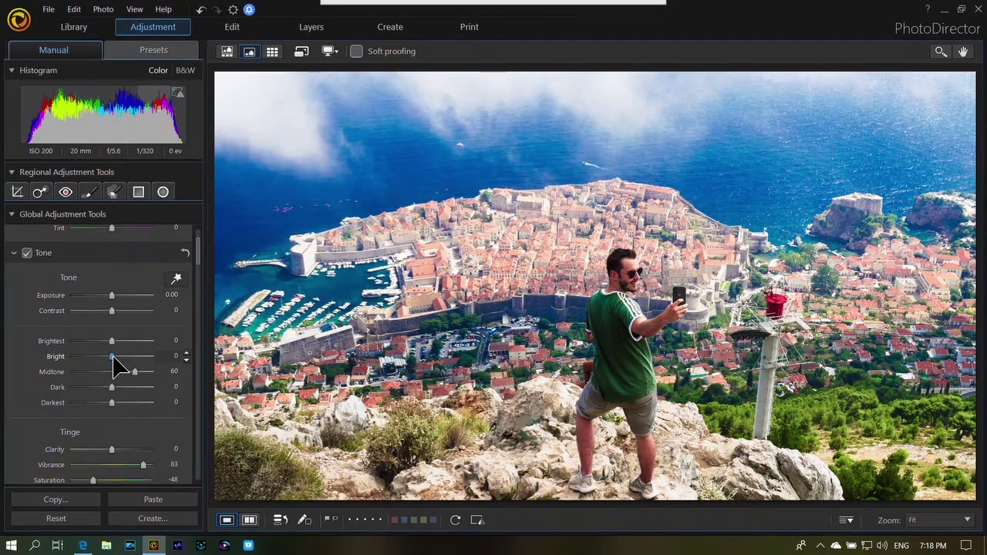
pyautogui.moveTo(113, 357); pyautogui.dragTo(123, 357)
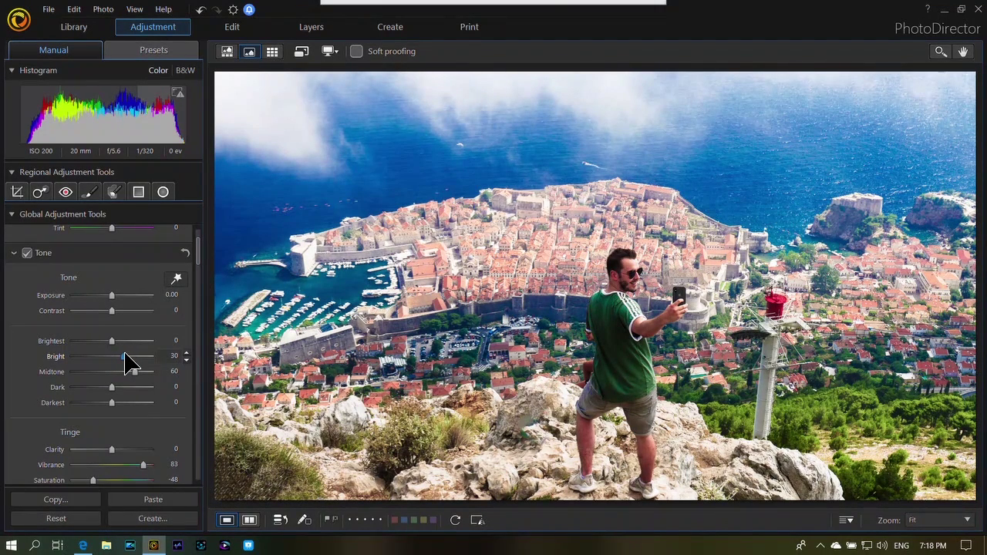
pyautogui.moveTo(127, 362); pyautogui.dragTo(122, 357)
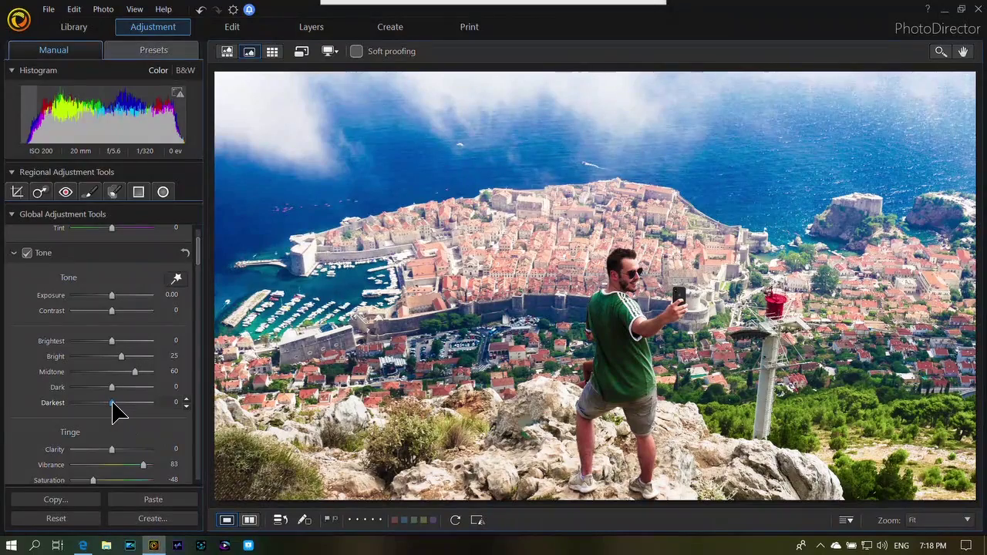
pyautogui.moveTo(113, 401); pyautogui.dragTo(67, 402)
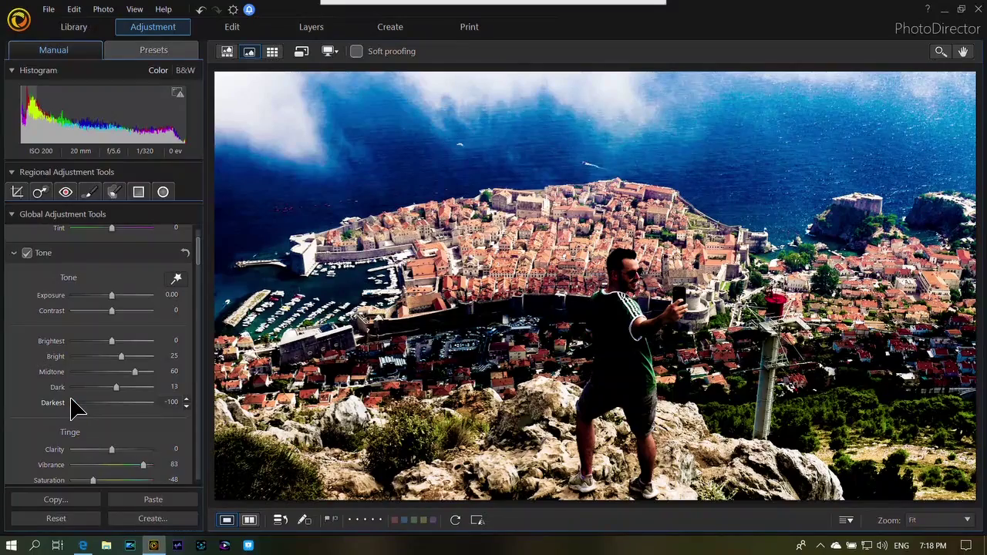
pyautogui.moveTo(70, 400); pyautogui.dragTo(109, 405)
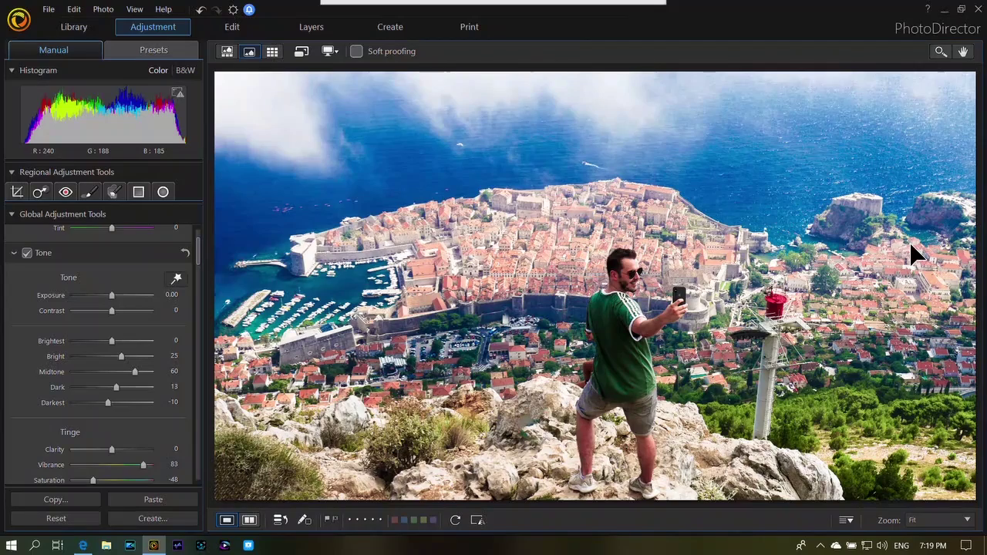
# Review the photo's adjustment history and close it without applying an earlier state.
pyautogui.click(279, 520)
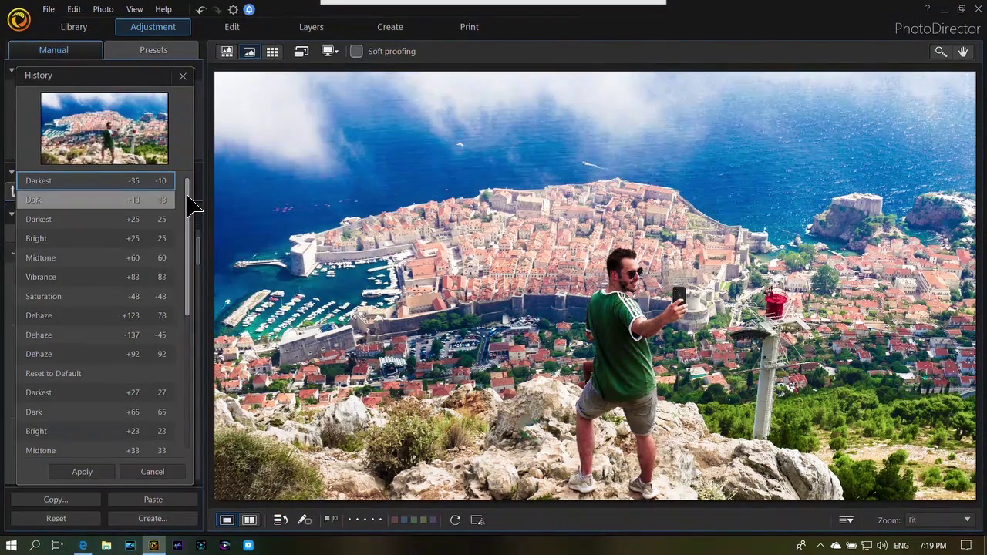
pyautogui.moveTo(189, 205)
pyautogui.mouseDown()
pyautogui.moveTo(199, 247)
pyautogui.moveTo(194, 363)
pyautogui.moveTo(193, 194)
pyautogui.mouseUp()
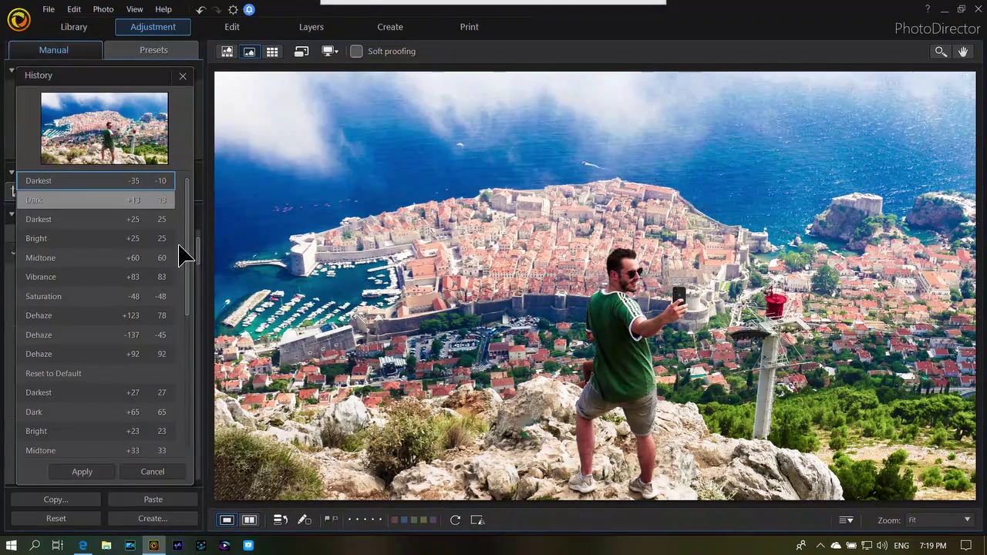
pyautogui.click(152, 472)
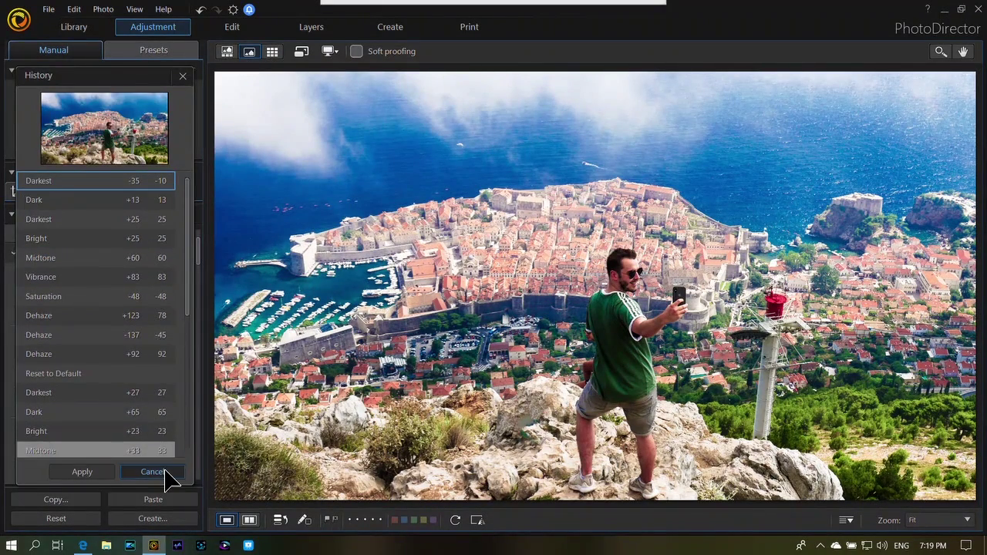
# Reset all of the photo's adjustments and edits to the default settings, and undo the reset.
pyautogui.click(304, 520)
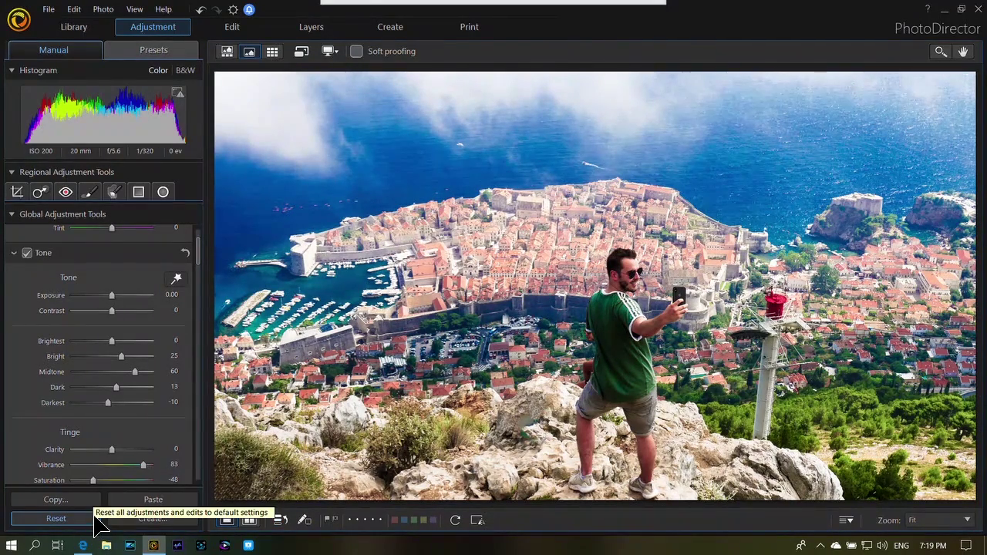
pyautogui.click(96, 519)
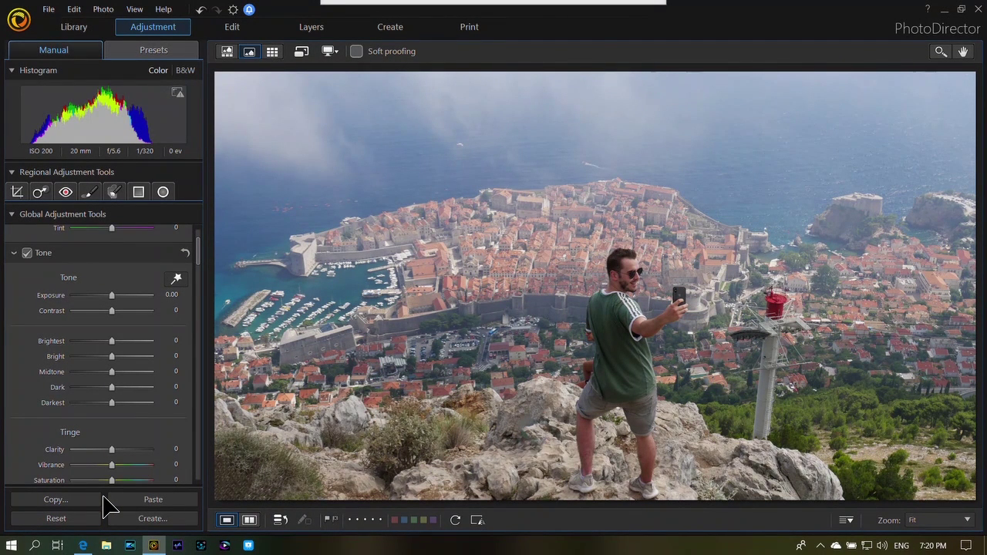
pyautogui.hotkey('ctrl', 'z')
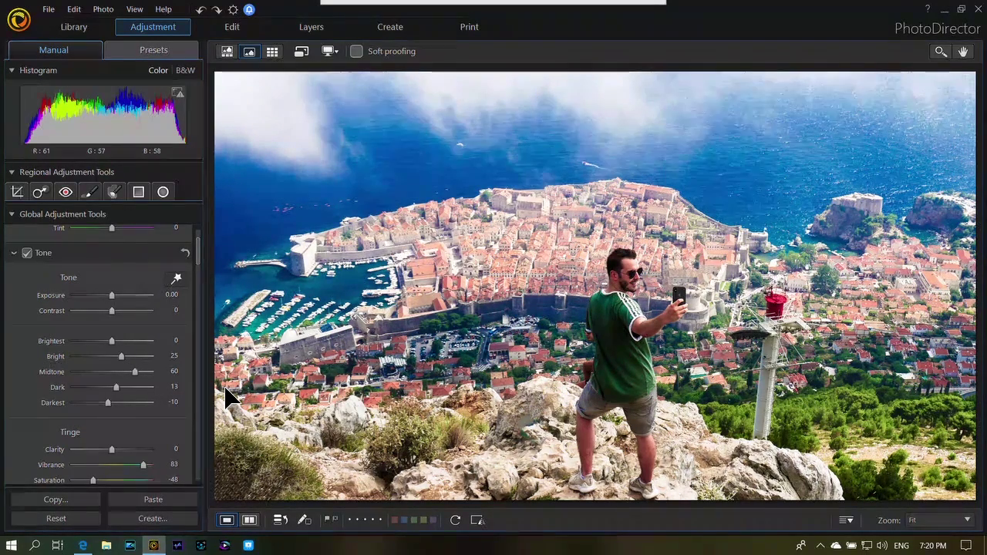
# Compare the city photo before and after adjustment in the side-by-side, stacked and split layouts, and return to the library.
pyautogui.click(249, 522)
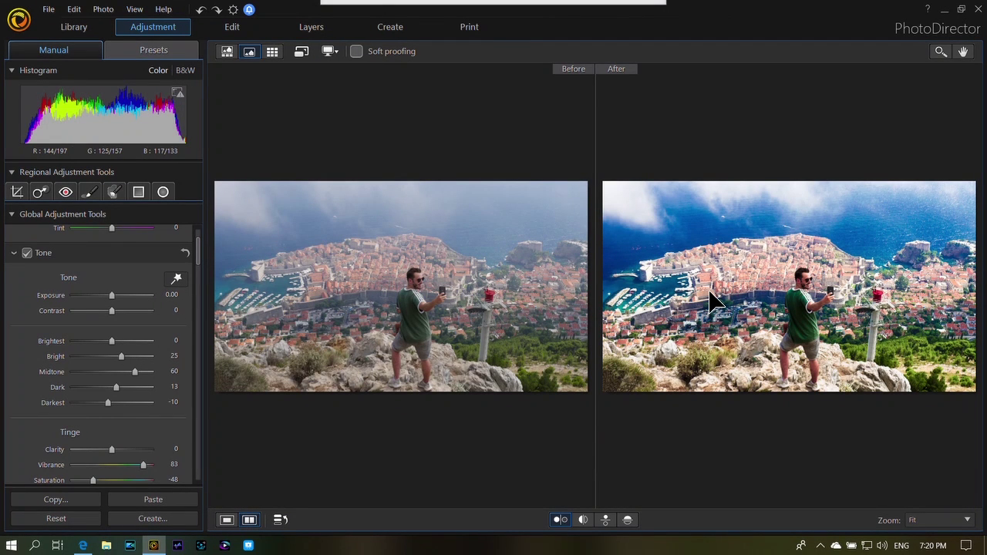
pyautogui.click(583, 520)
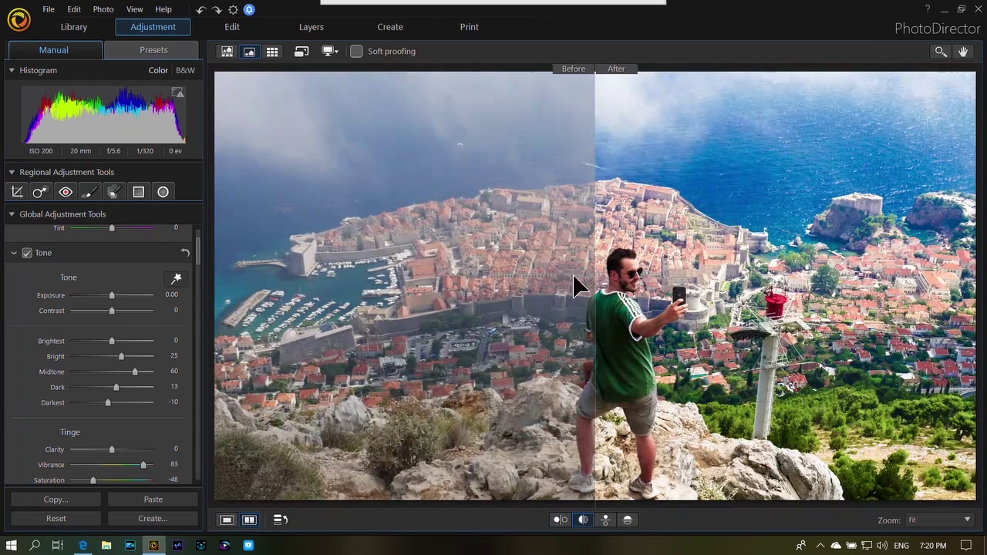
pyautogui.click(606, 518)
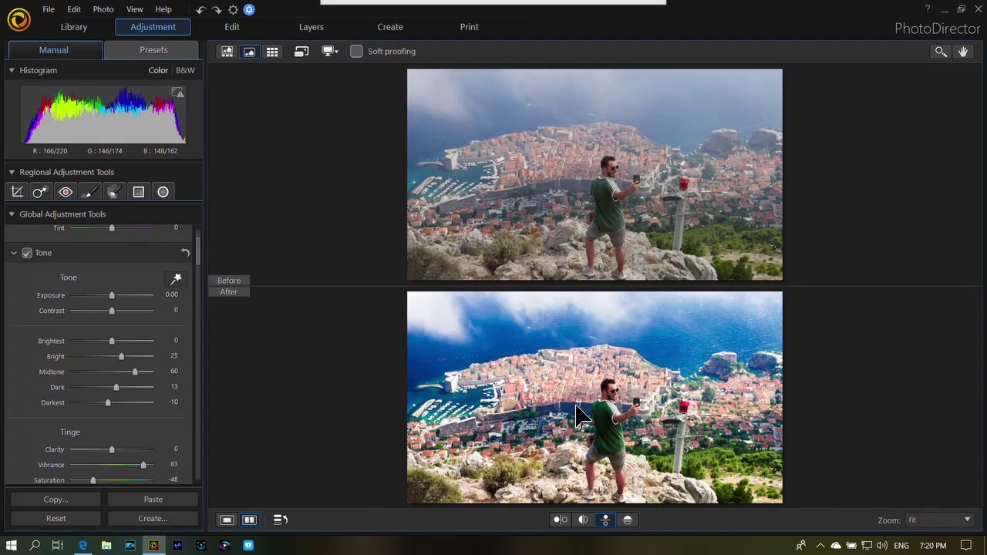
pyautogui.click(628, 522)
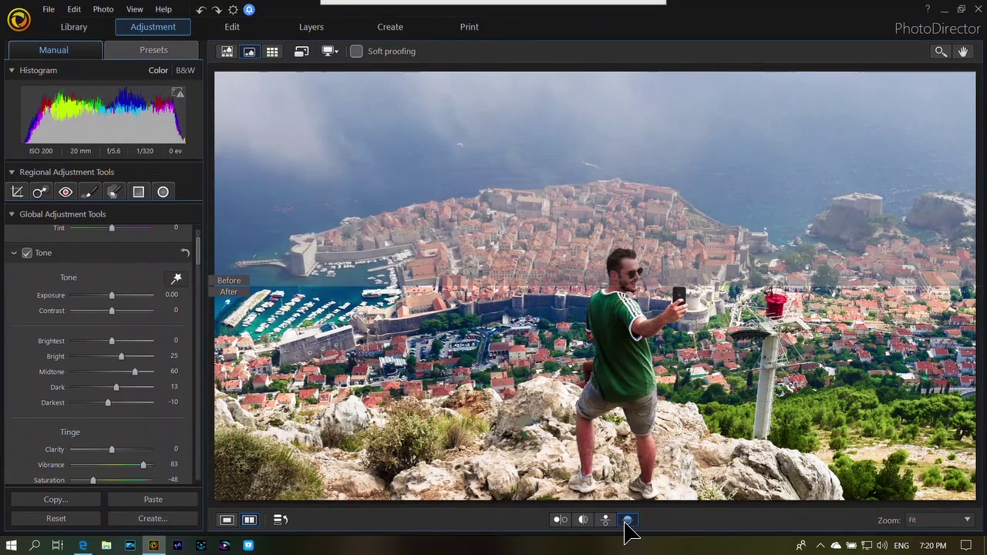
pyautogui.click(561, 520)
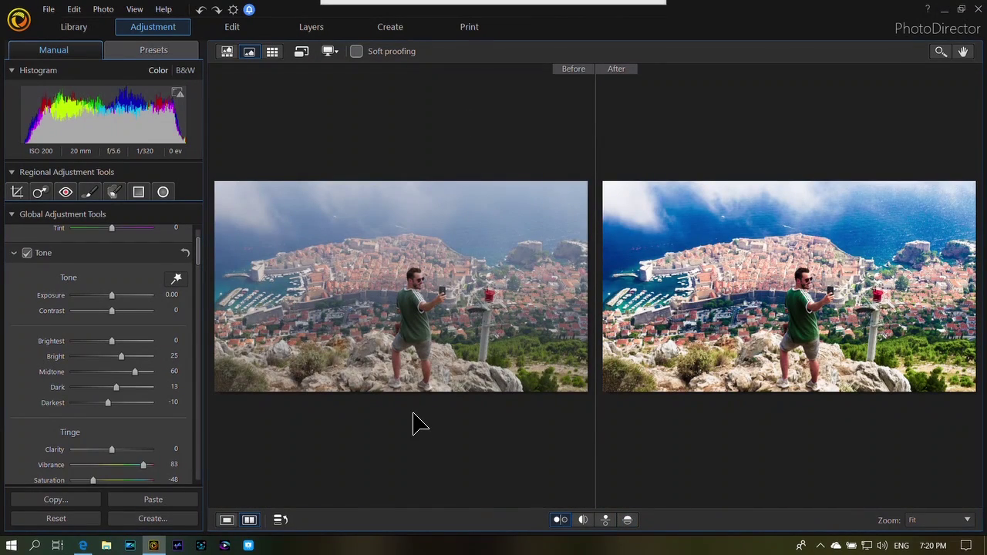
pyautogui.click(226, 520)
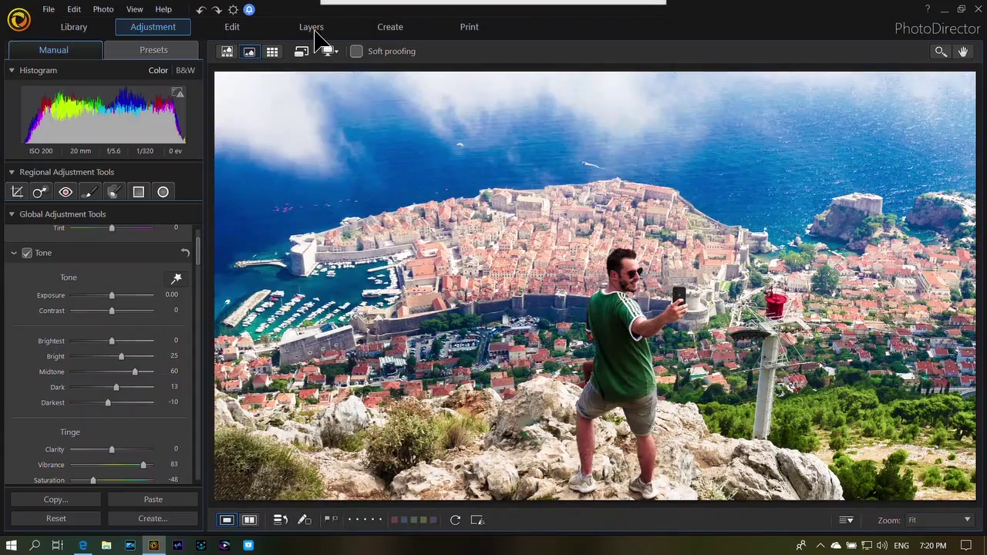
pyautogui.click(74, 27)
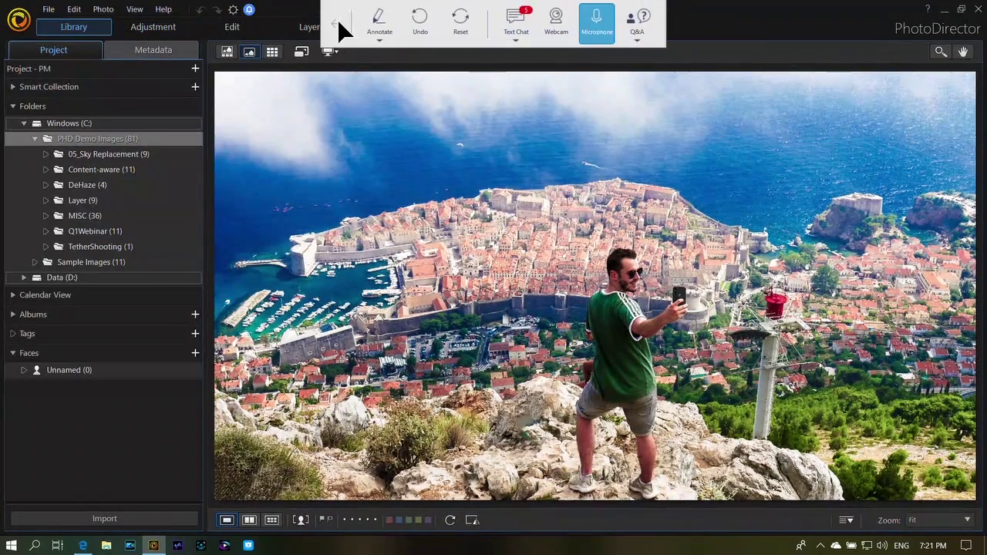
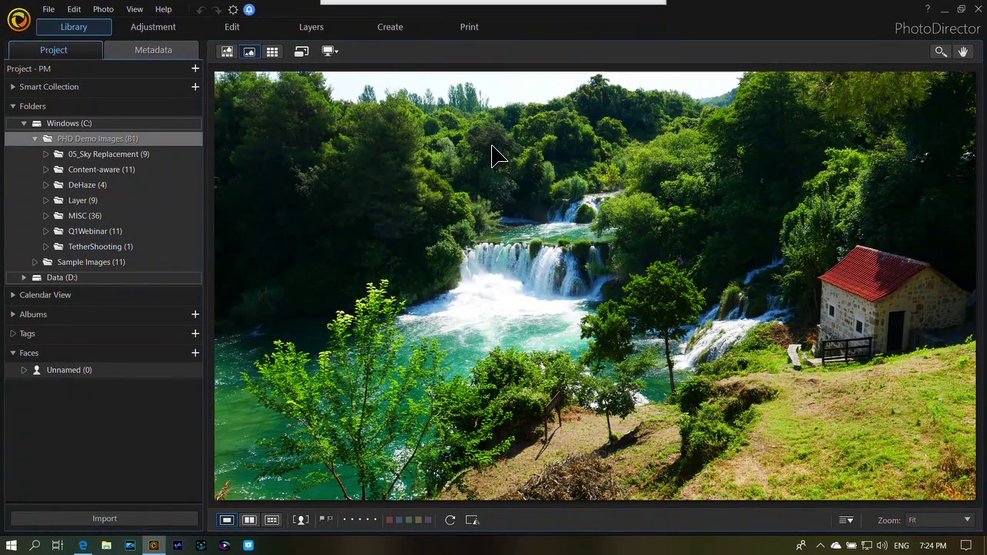
# Try the AI styles Abstract 1 and Oil Canvas 1 on the waterfall photo, and apply Ocean Blue without the original color.
pyautogui.click(255, 35)
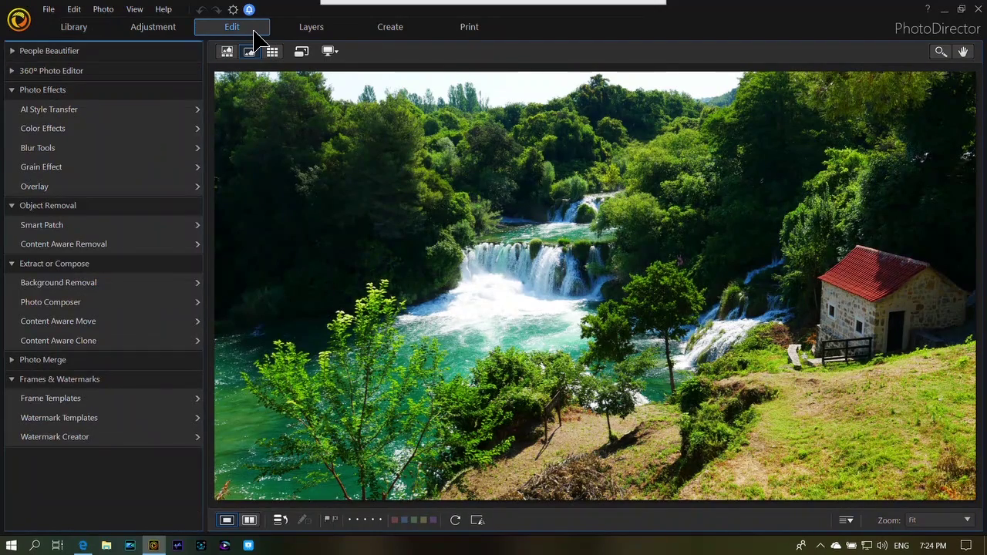
pyautogui.click(132, 110)
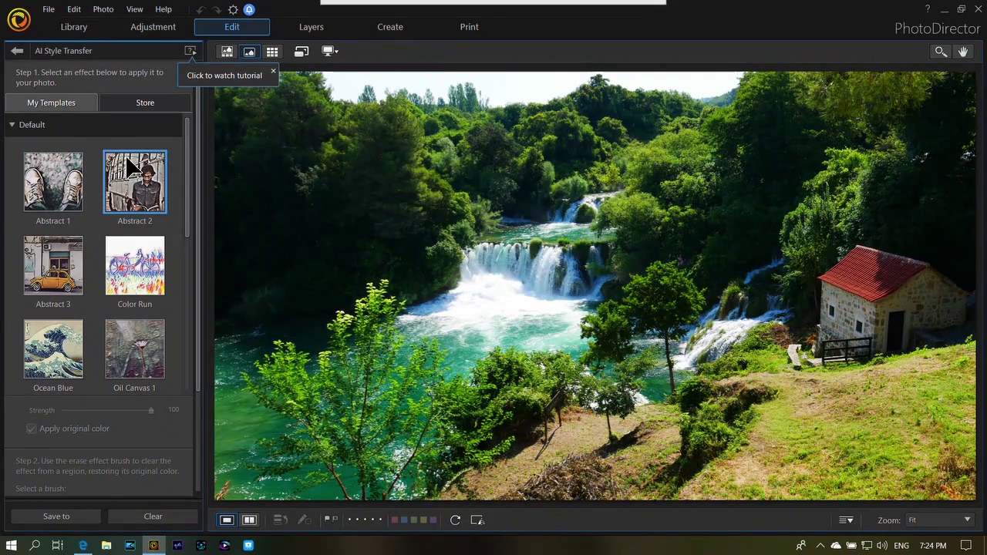
pyautogui.click(77, 192)
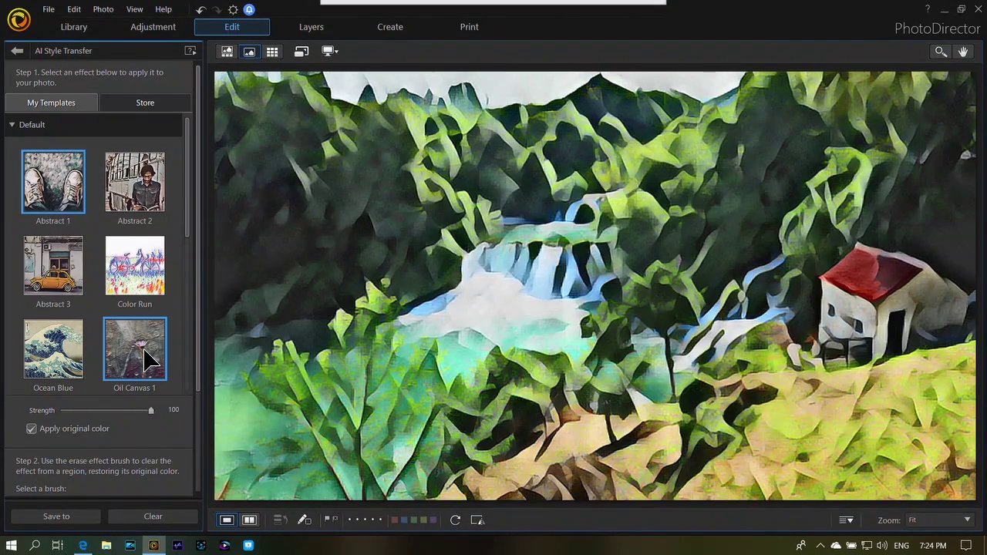
pyautogui.click(148, 359)
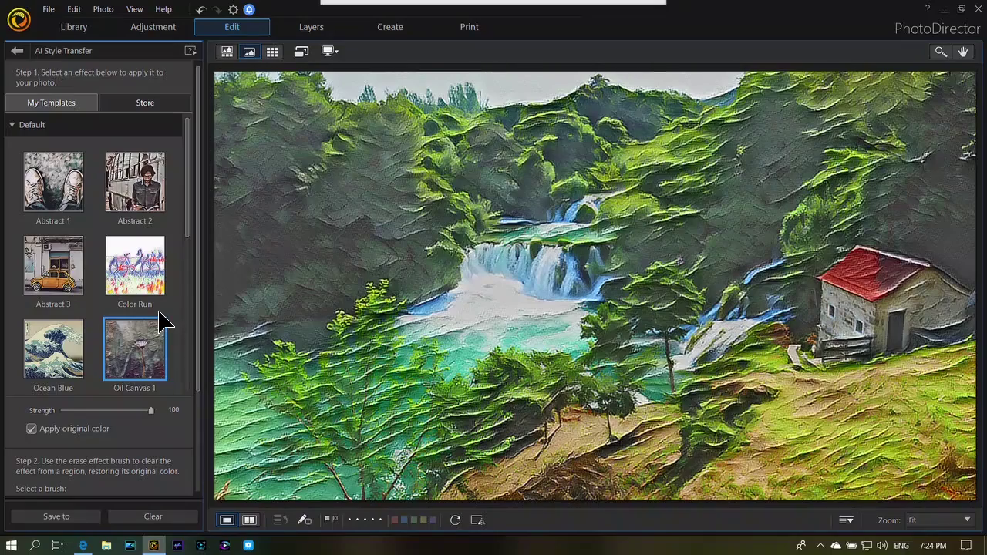
pyautogui.click(27, 349)
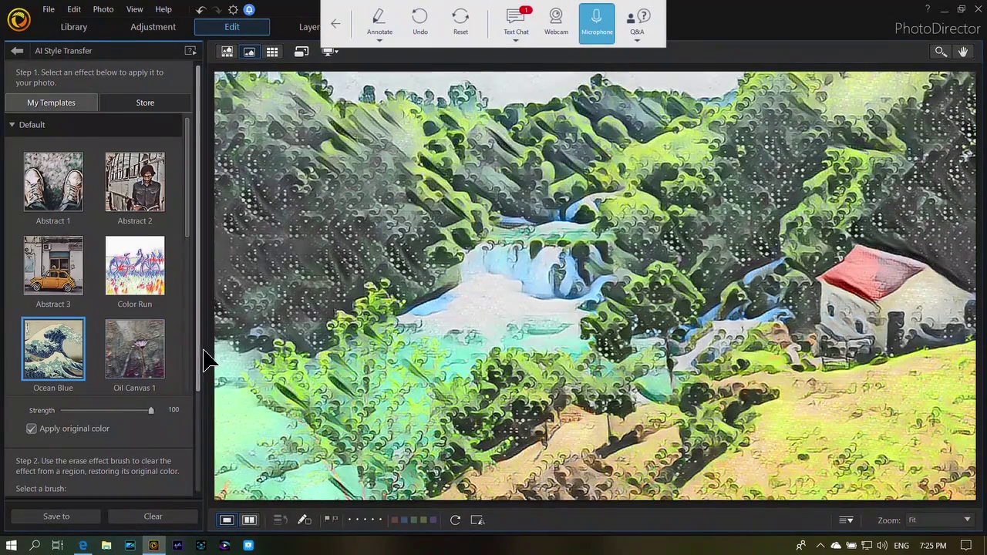
pyautogui.click(31, 428)
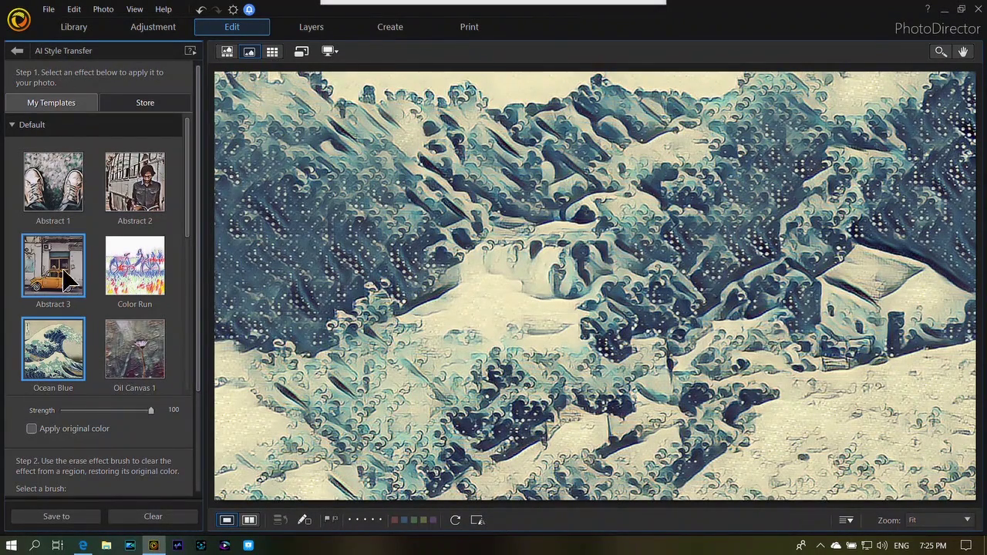
# Browse the remaining AI style templates and display the Classical Oil Paintings styles offered in the store.
pyautogui.scroll(-3, 77, 266)
pyautogui.scroll(-3, 77, 270)
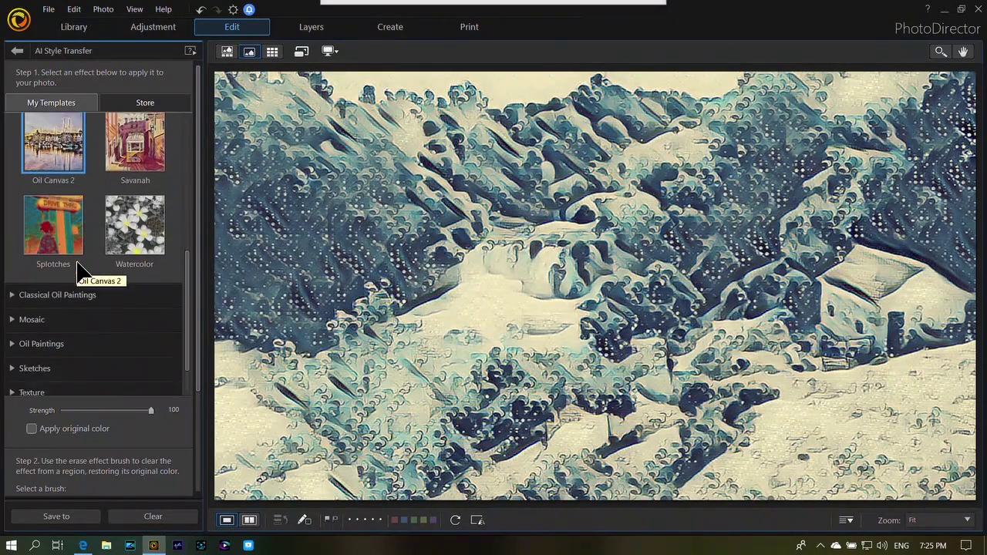
pyautogui.click(146, 104)
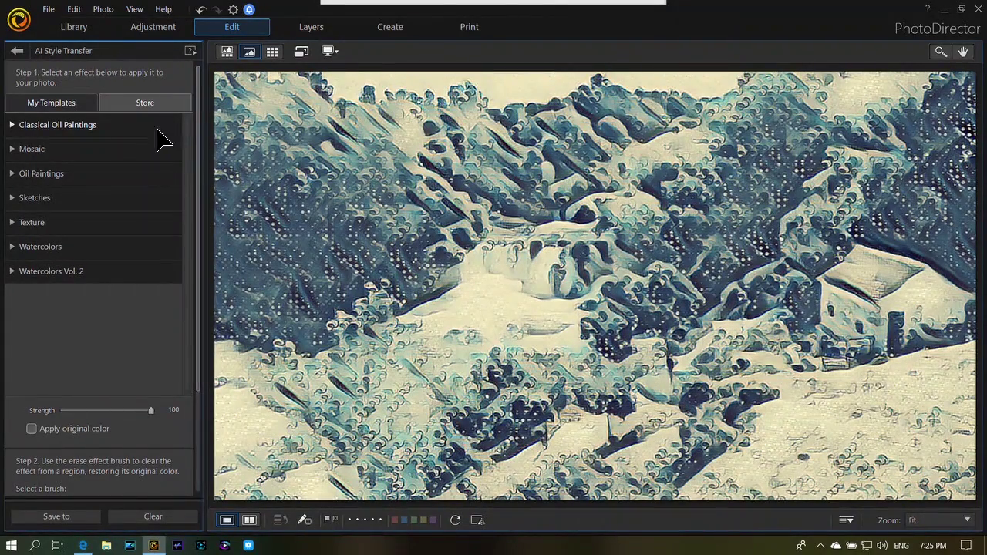
pyautogui.click(14, 125)
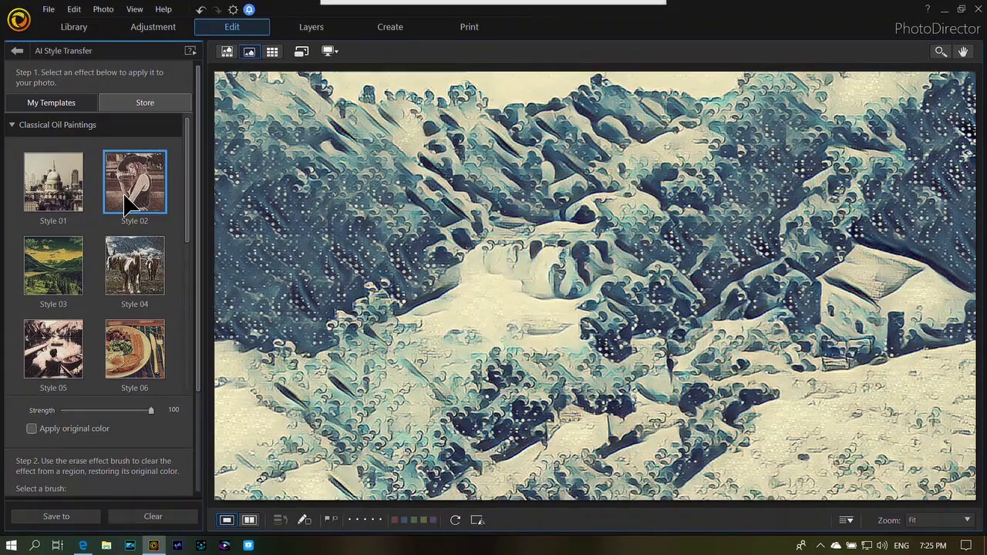
# Try Style 06 from the Classical Oil Paintings pack on the waterfall photo.
pyautogui.scroll(-1, 129, 206)
pyautogui.click(132, 271)
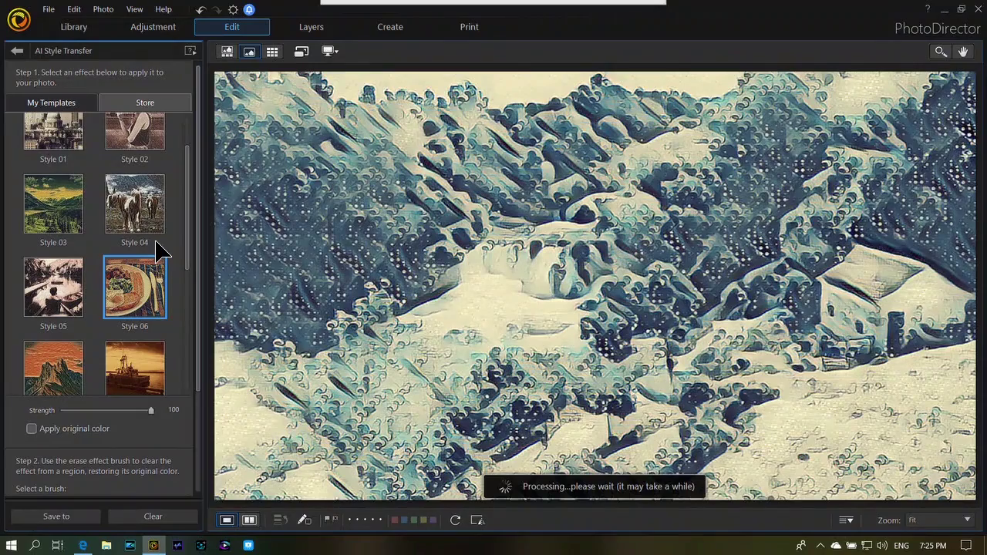
pyautogui.scroll(-1, 158, 248)
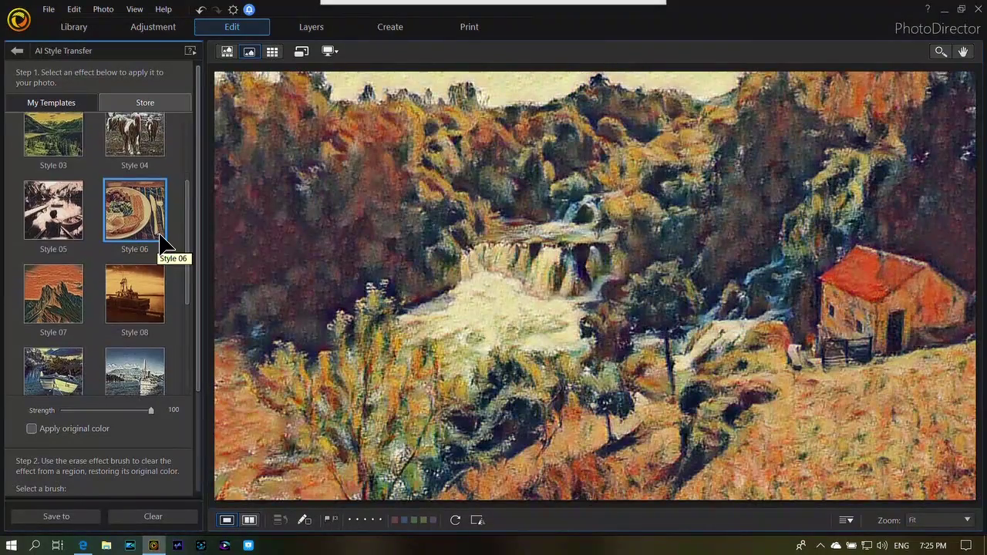
# Apply Style 09 from the Watercolors pack to the waterfall photo.
pyautogui.scroll(-3, 163, 244)
pyautogui.click(17, 259)
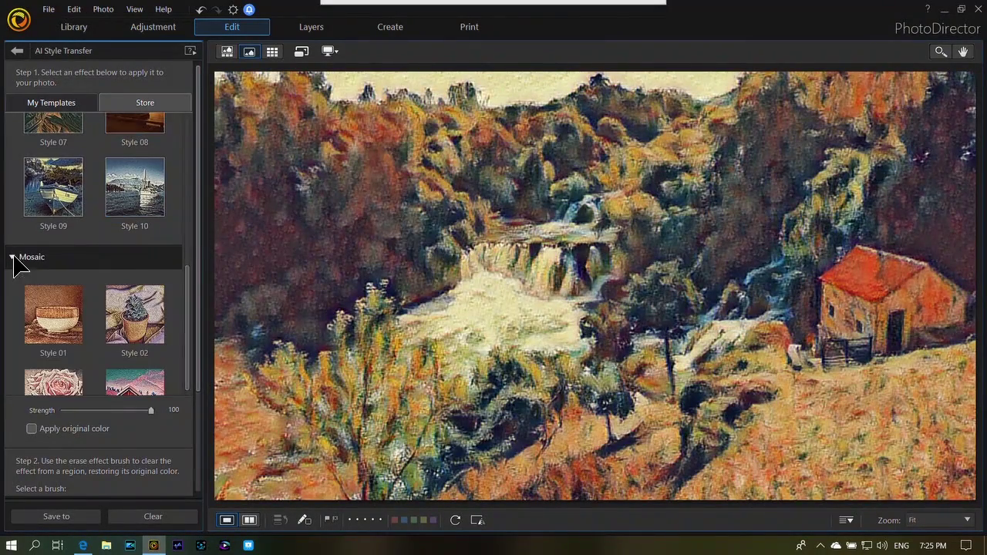
pyautogui.scroll(-5, 123, 264)
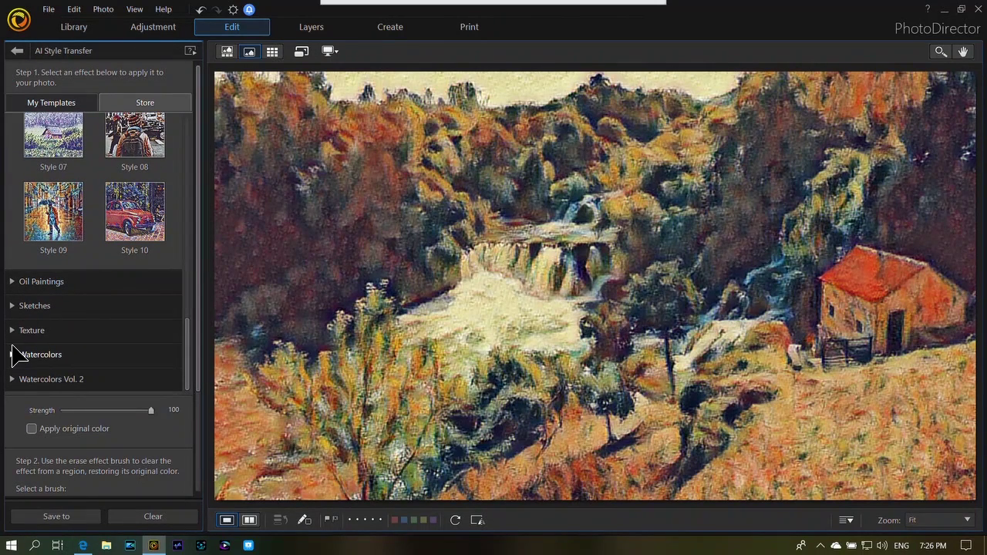
pyautogui.click(14, 354)
pyautogui.scroll(-5, 147, 269)
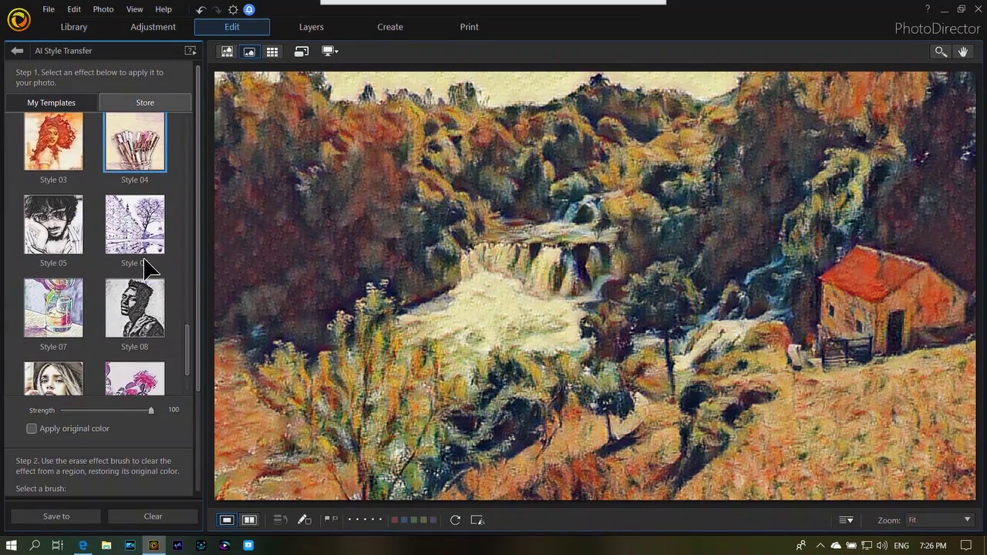
pyautogui.scroll(-2, 148, 267)
pyautogui.click(58, 320)
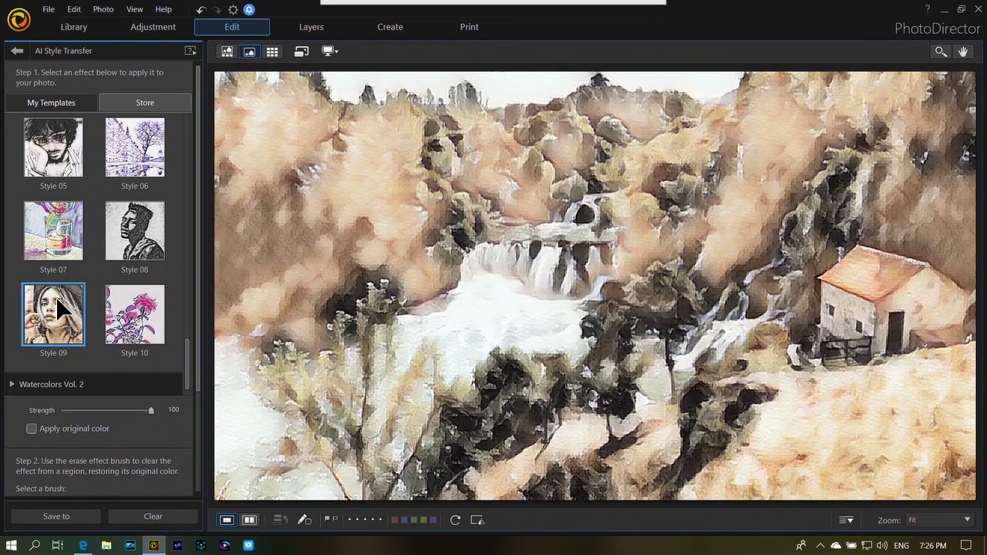
# Restore the photo's original color in the watercolor style and save the changes as a virtual copy for further adjustment.
pyautogui.click(32, 428)
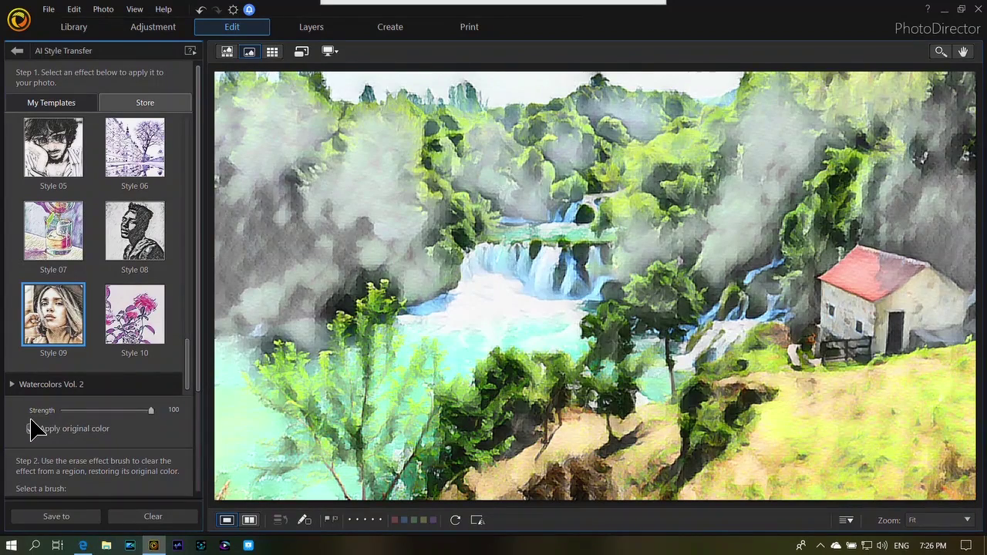
pyautogui.click(32, 429)
pyautogui.click(154, 27)
pyautogui.click(467, 325)
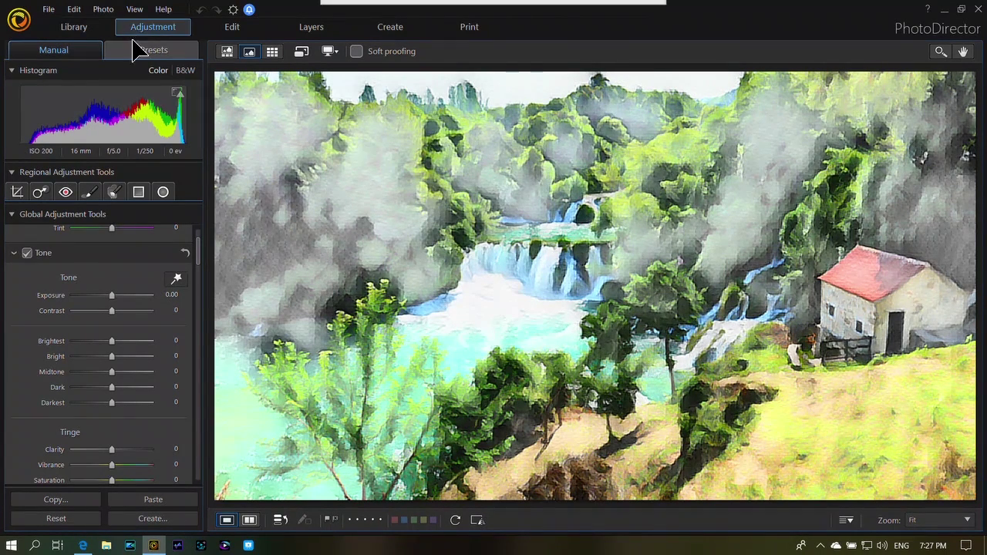
# Crop the styled photo to a 1x1 area at its right edge that includes the house and part of the waterfall.
pyautogui.click(19, 192)
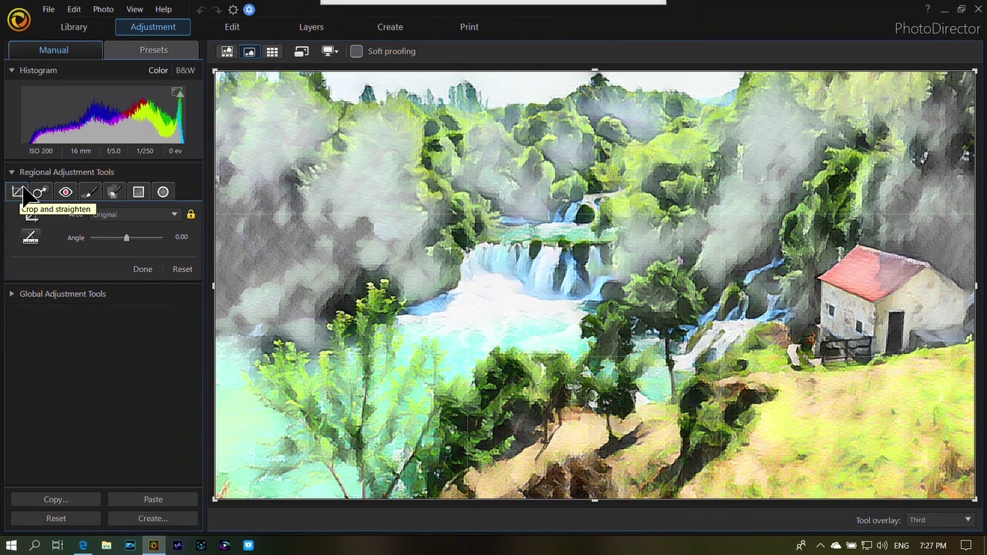
pyautogui.click(126, 219)
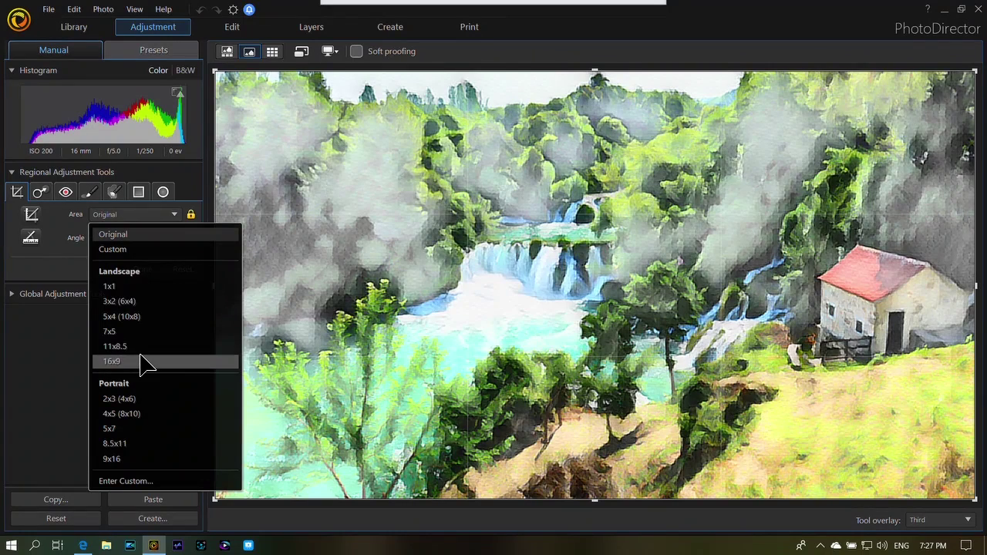
pyautogui.click(176, 293)
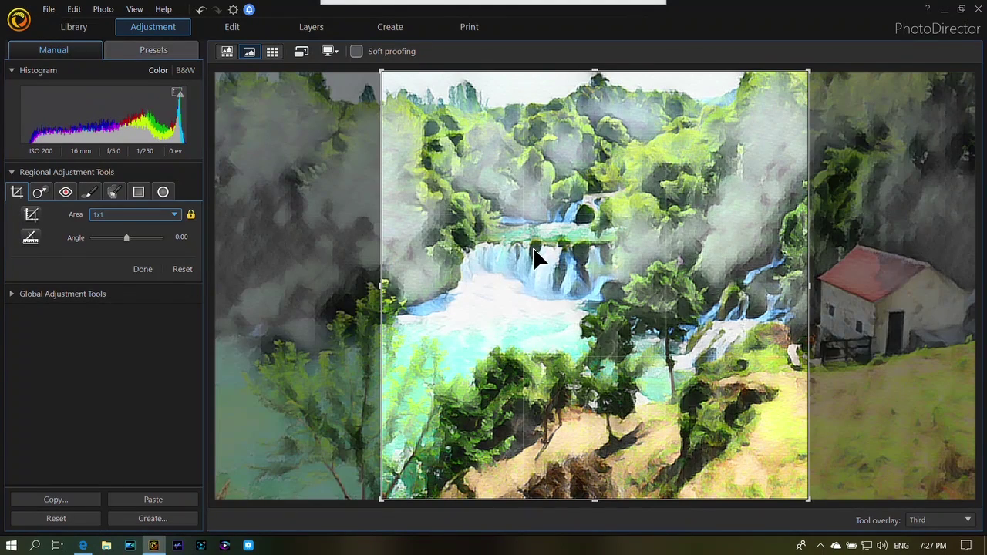
pyautogui.moveTo(536, 255); pyautogui.dragTo(729, 228)
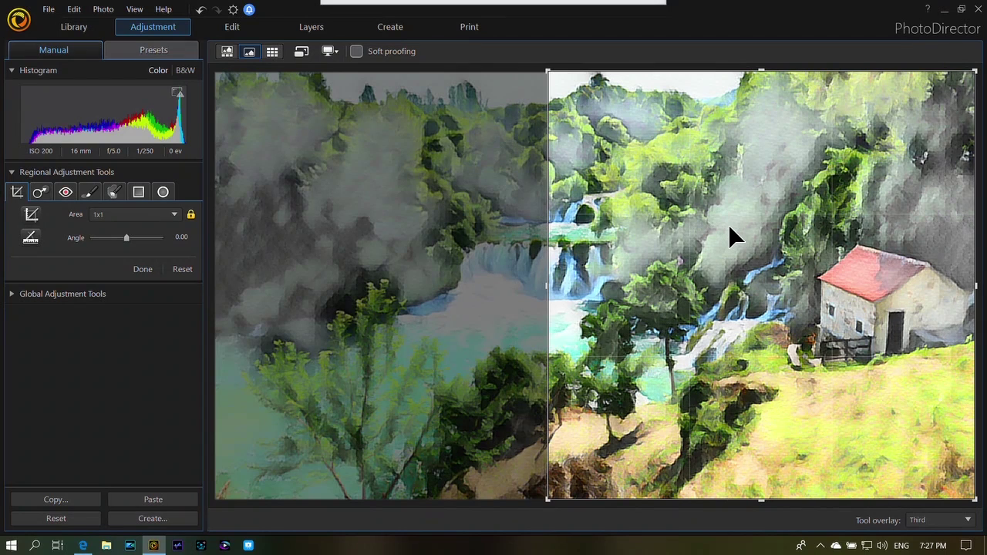
pyautogui.click(143, 269)
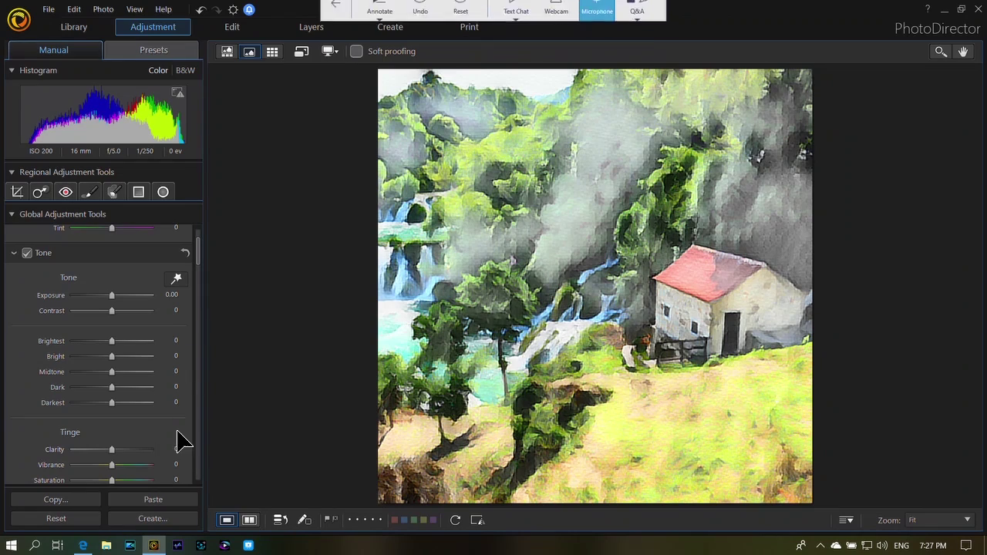
# Reset all adjustments of the cropped waterfall photo and undo the reset.
pyautogui.click(88, 520)
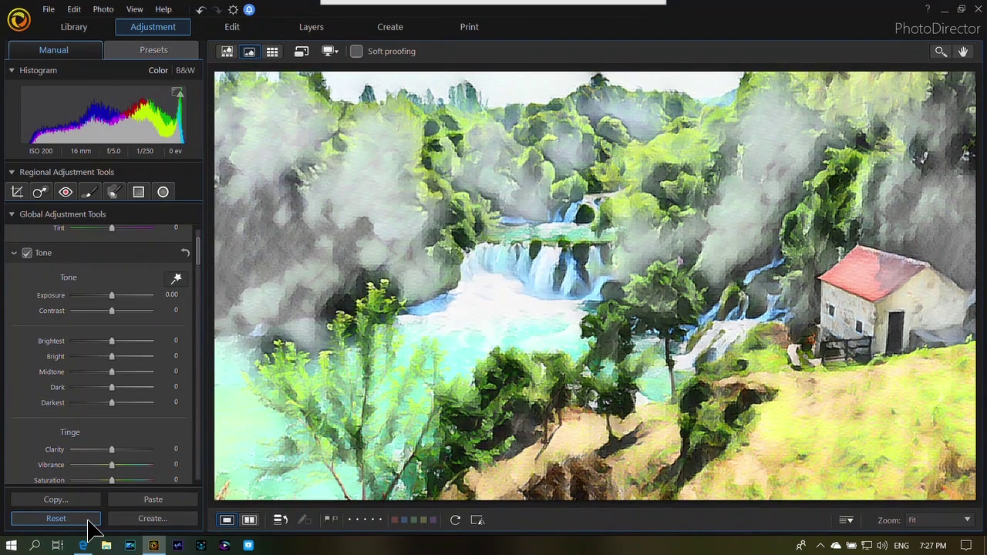
pyautogui.hotkey('ctrl', 'z')
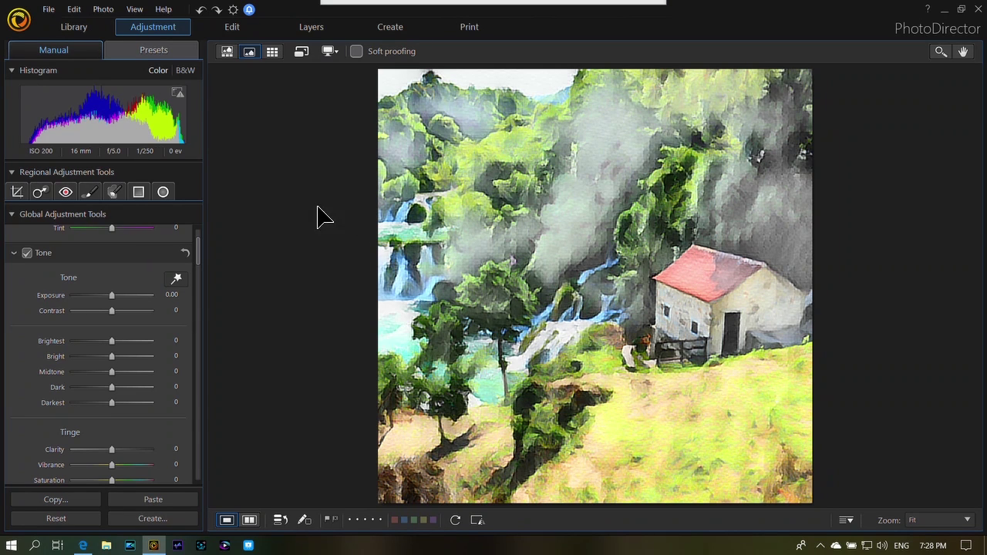
# Try the default frame templates 02, 04, 06, 08 and 07 on the cropped photo.
pyautogui.click(245, 34)
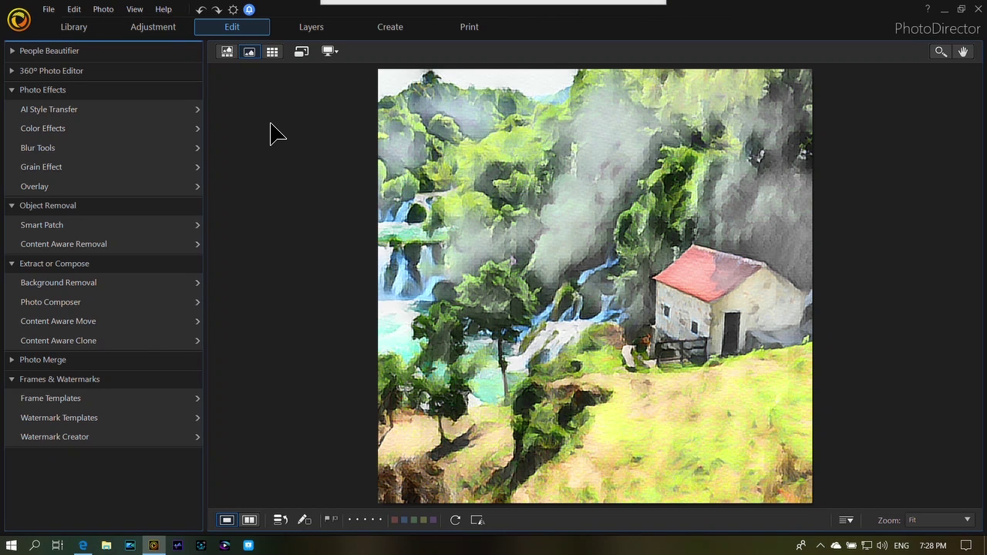
pyautogui.click(132, 401)
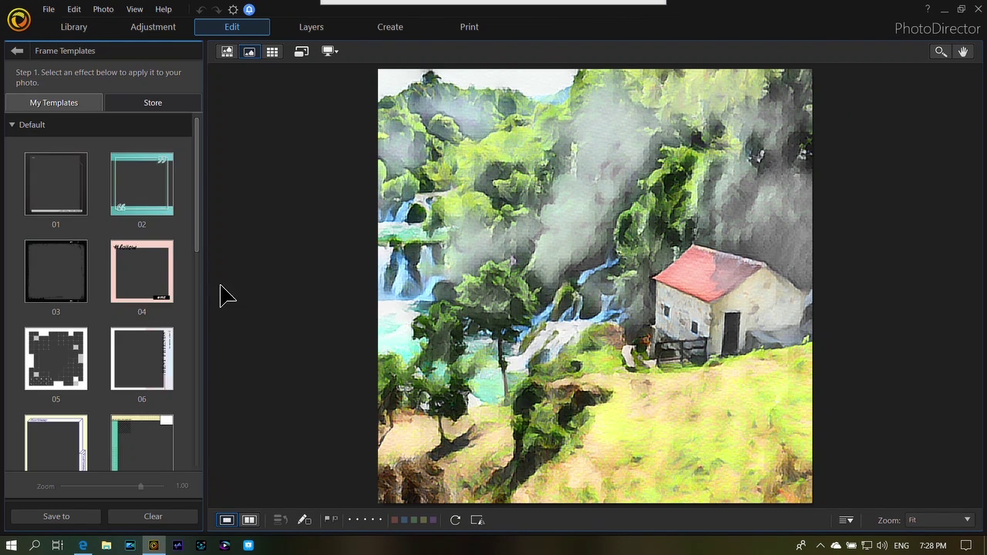
pyautogui.click(133, 191)
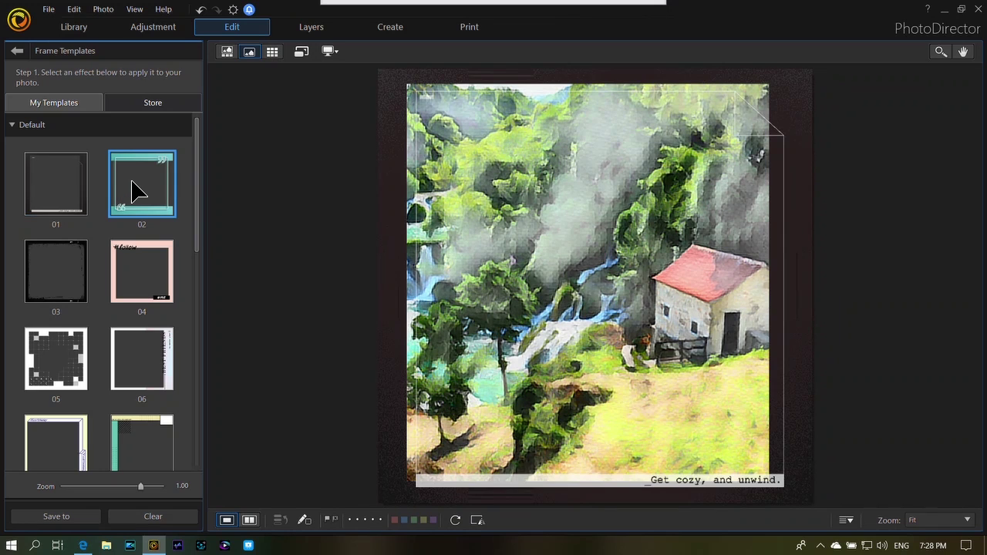
pyautogui.click(132, 274)
pyautogui.scroll(-1, 132, 289)
pyautogui.click(143, 315)
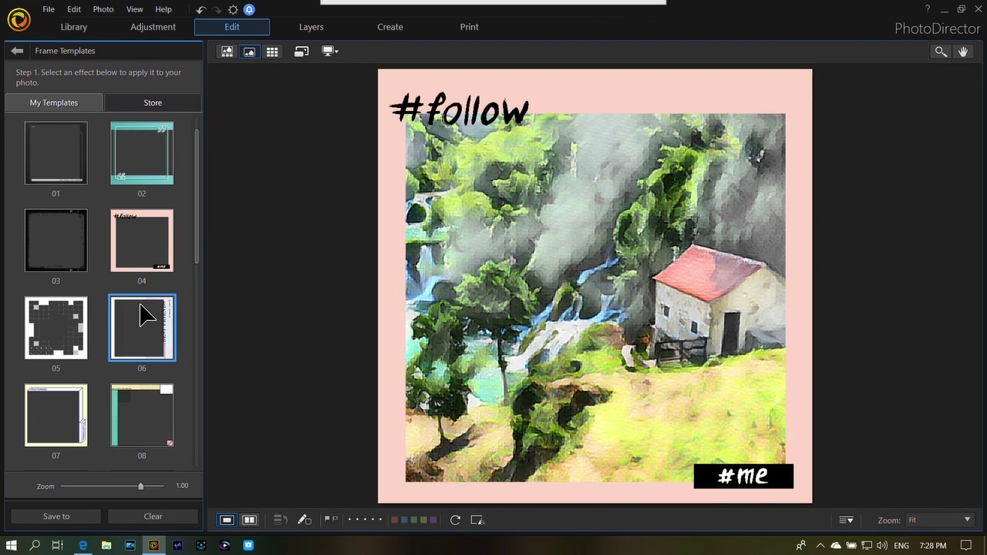
pyautogui.scroll(-1, 146, 323)
pyautogui.click(145, 346)
pyautogui.click(42, 372)
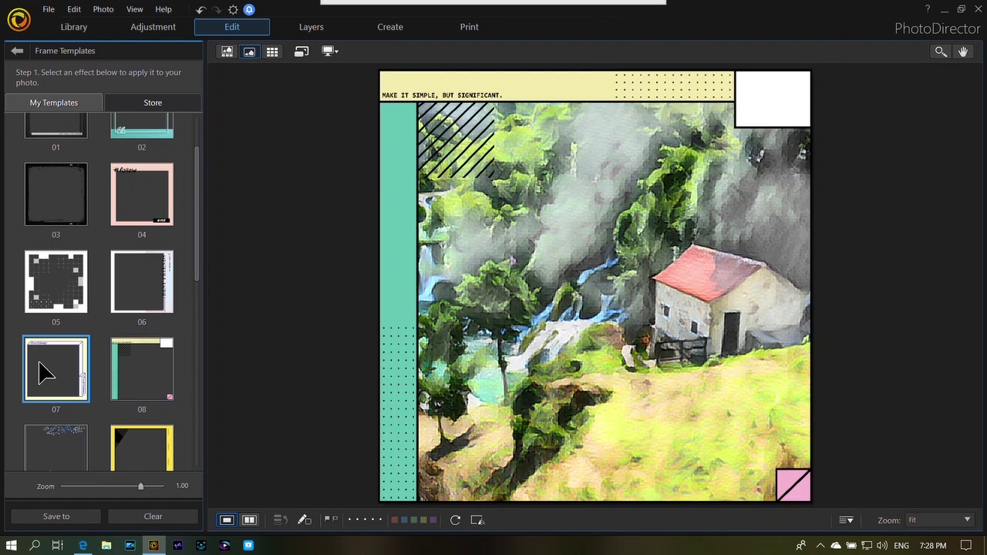
# Try the default frame templates 10 and 12 on the cropped photo.
pyautogui.scroll(-3, 61, 359)
pyautogui.click(132, 331)
pyautogui.scroll(-1, 130, 338)
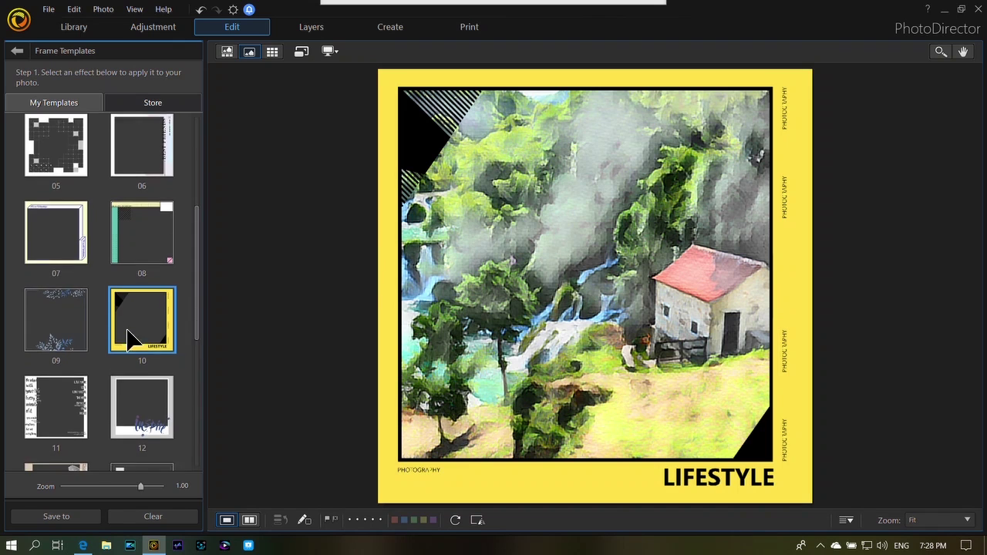
pyautogui.scroll(-4, 131, 339)
pyautogui.click(146, 262)
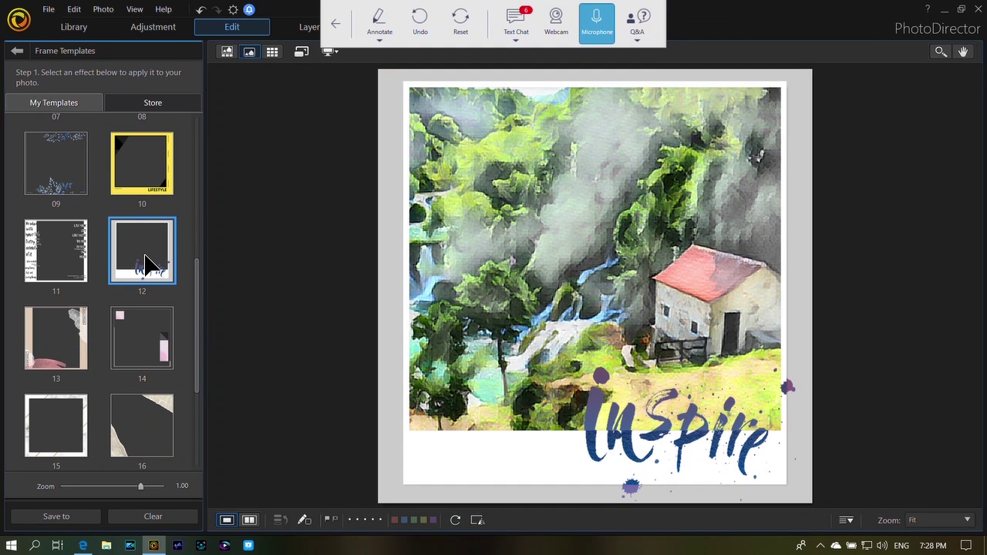
# Display the frame packs offered in the store, and return to the library without saving the frame.
pyautogui.click(173, 111)
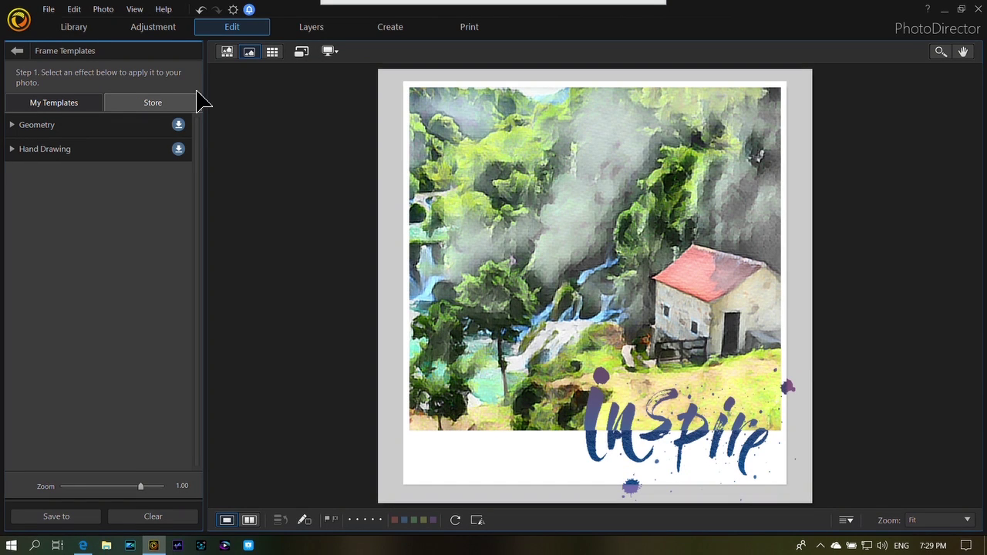
pyautogui.click(85, 33)
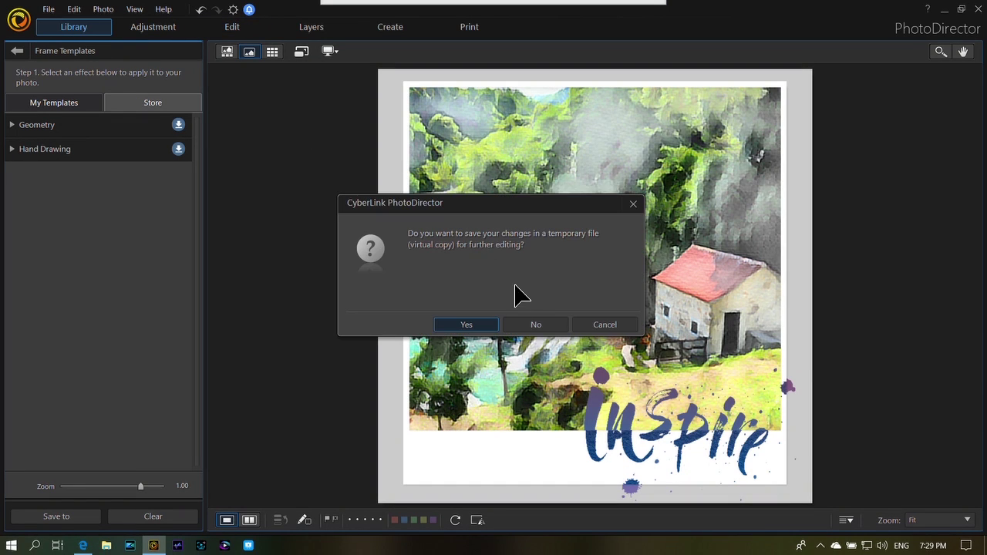
pyautogui.click(532, 327)
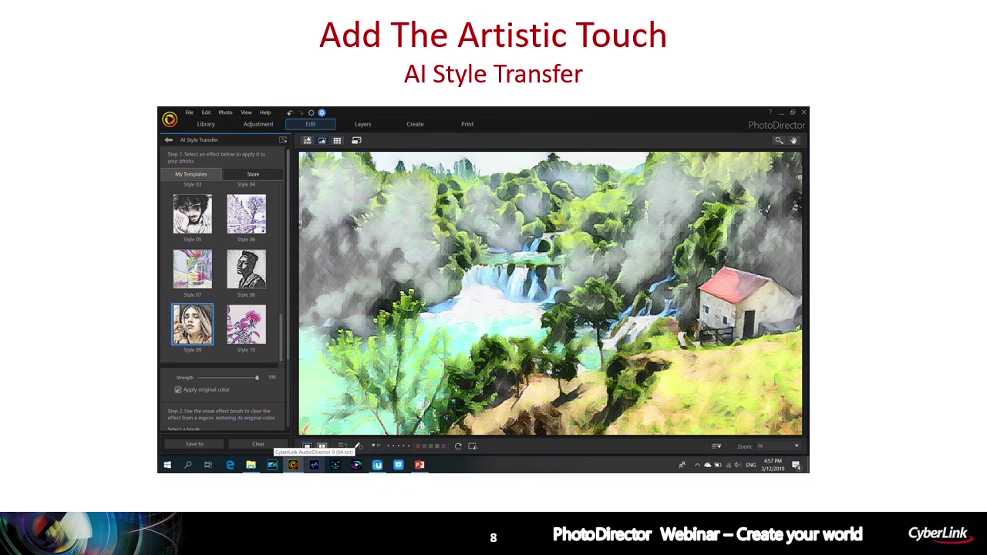
pyautogui.press('Right')
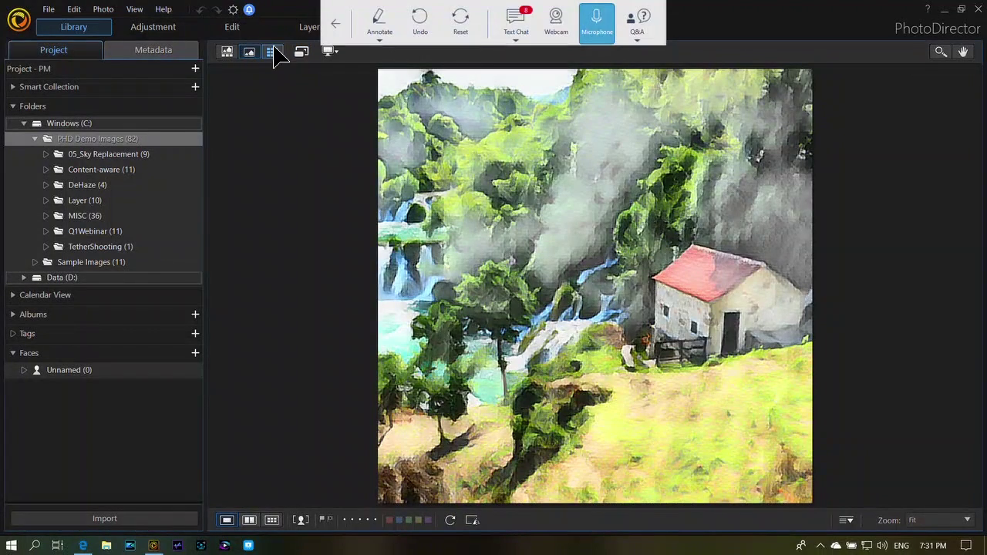
# Open the dark night photo of the house, Original.jpg, from the 05_Sky Replacement folder.
pyautogui.click(273, 54)
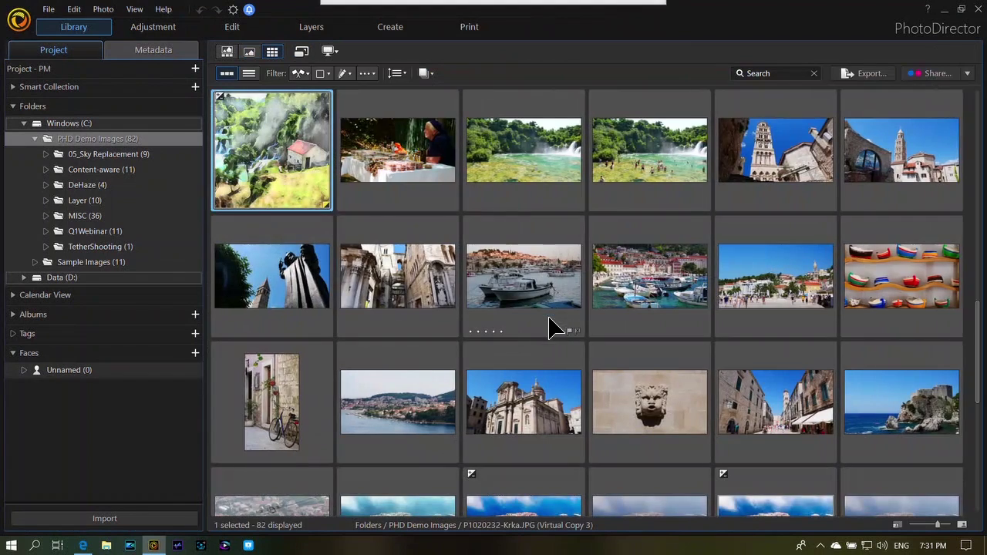
pyautogui.scroll(-1, 543, 320)
pyautogui.scroll(-2, 543, 316)
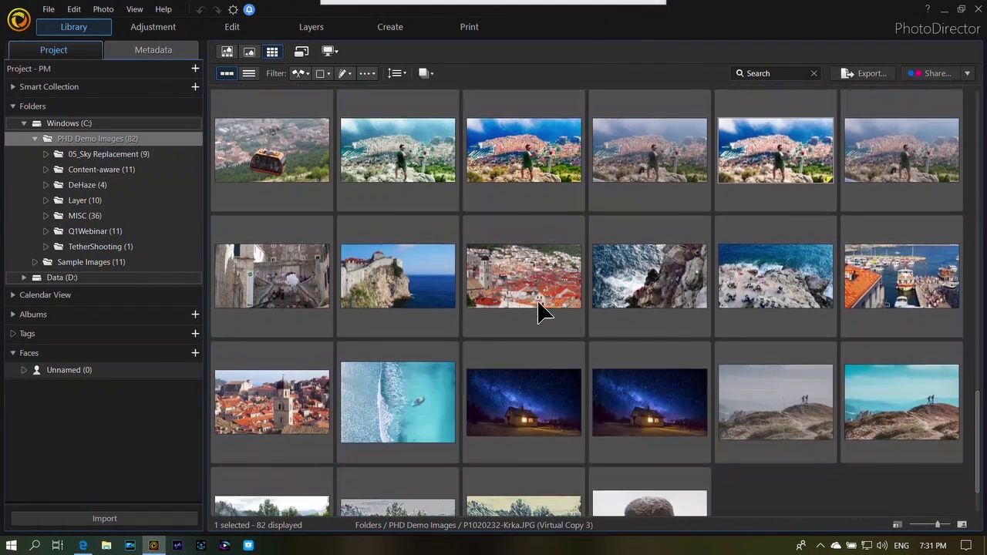
pyautogui.click(112, 155)
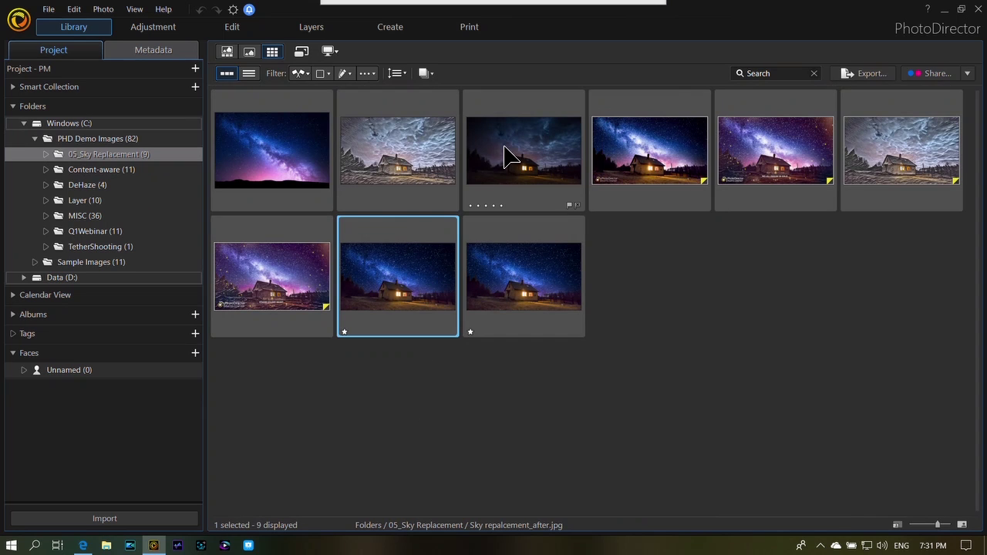
pyautogui.doubleClick(505, 157)
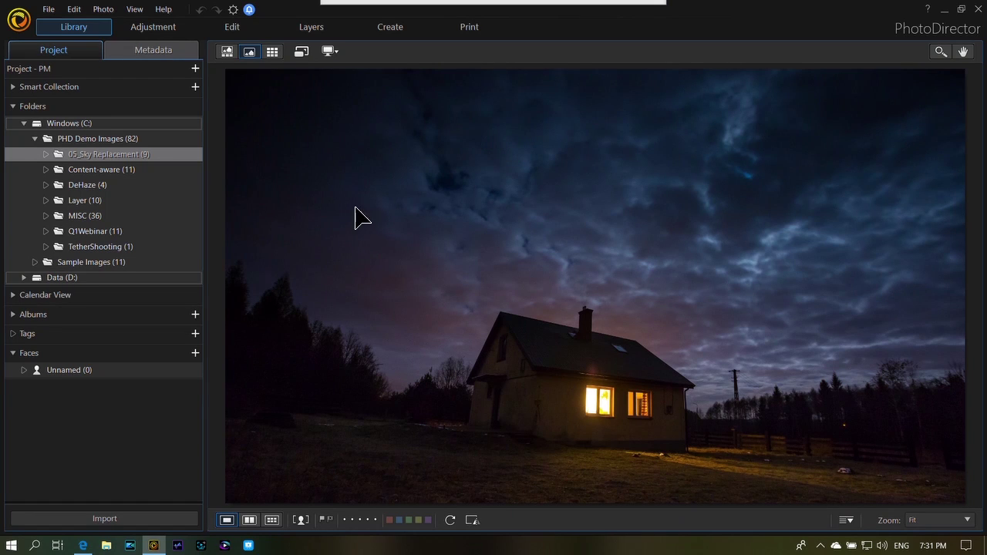
# Open the house photo for layer editing and add the starry sky photo BG.jpg as a layer above it.
pyautogui.click(307, 30)
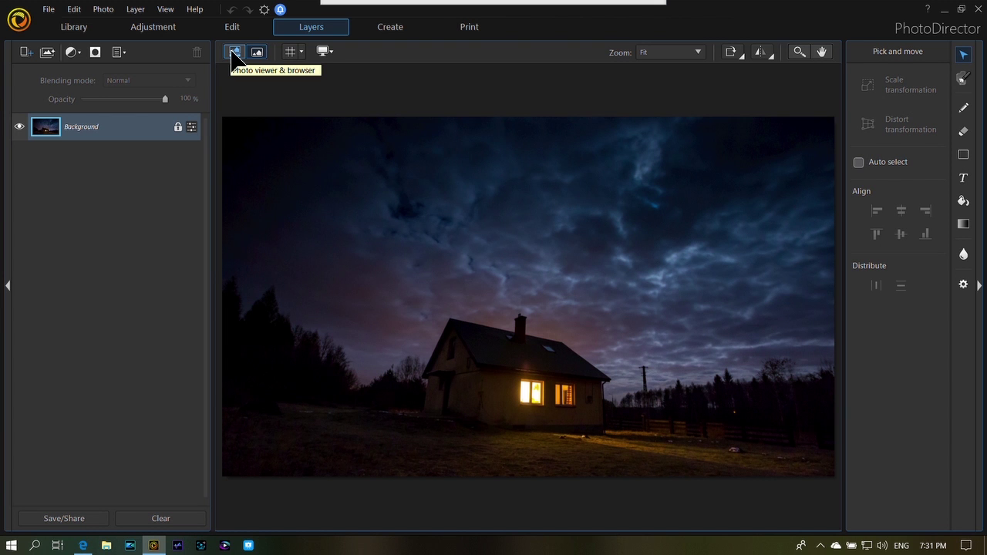
pyautogui.click(233, 54)
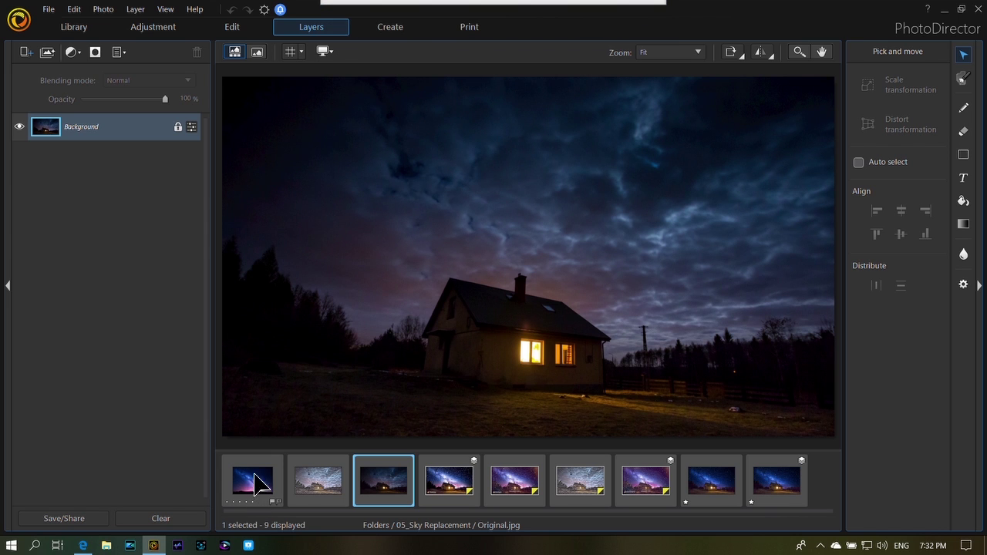
pyautogui.moveTo(254, 475); pyautogui.dragTo(115, 125)
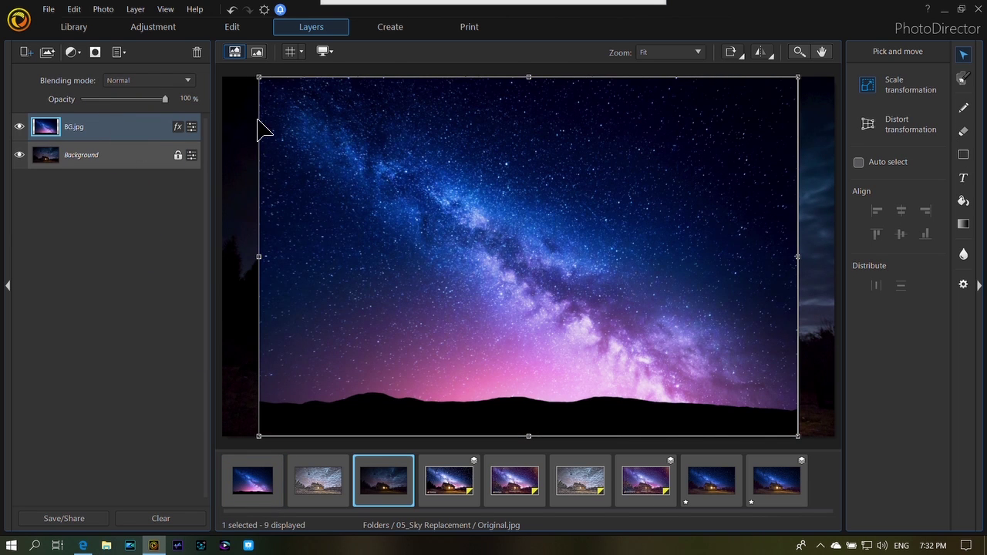
# Enlarge the BG.jpg starry sky layer until it covers the full width and height of the house photo.
pyautogui.click(257, 52)
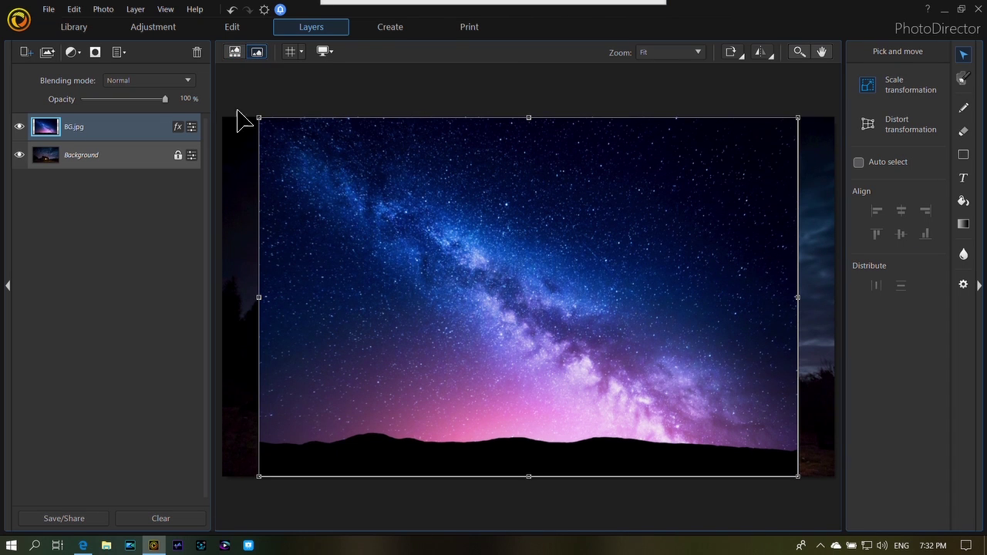
pyautogui.moveTo(260, 118); pyautogui.dragTo(232, 91)
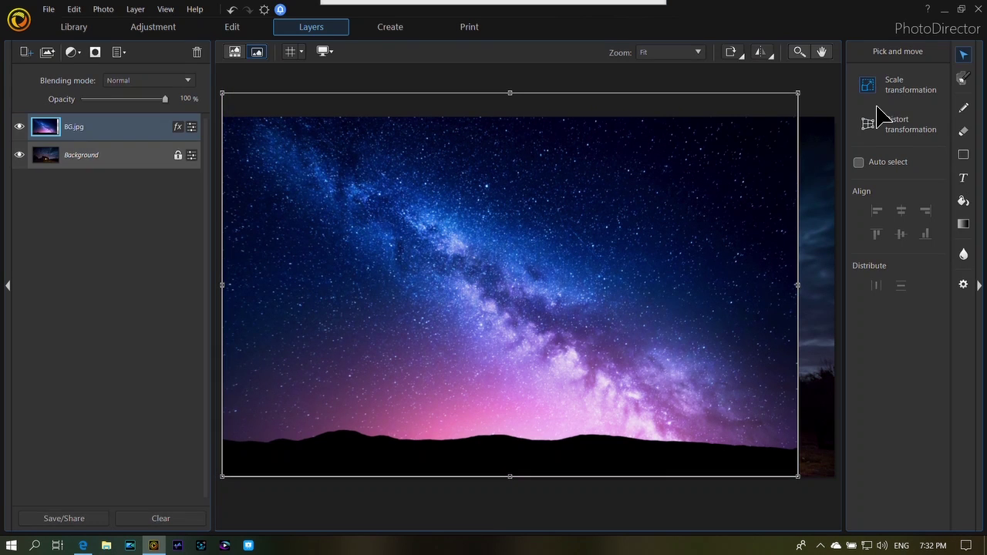
pyautogui.moveTo(797, 93); pyautogui.dragTo(841, 83)
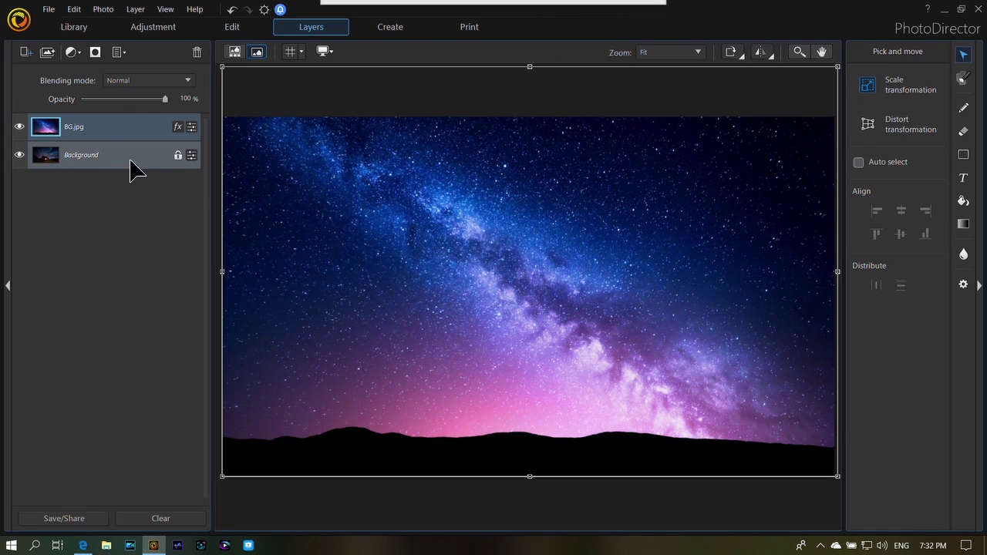
# Unlock the background house layer and move the BG.jpg sky layer beneath it.
pyautogui.moveTo(140, 127); pyautogui.dragTo(147, 165)
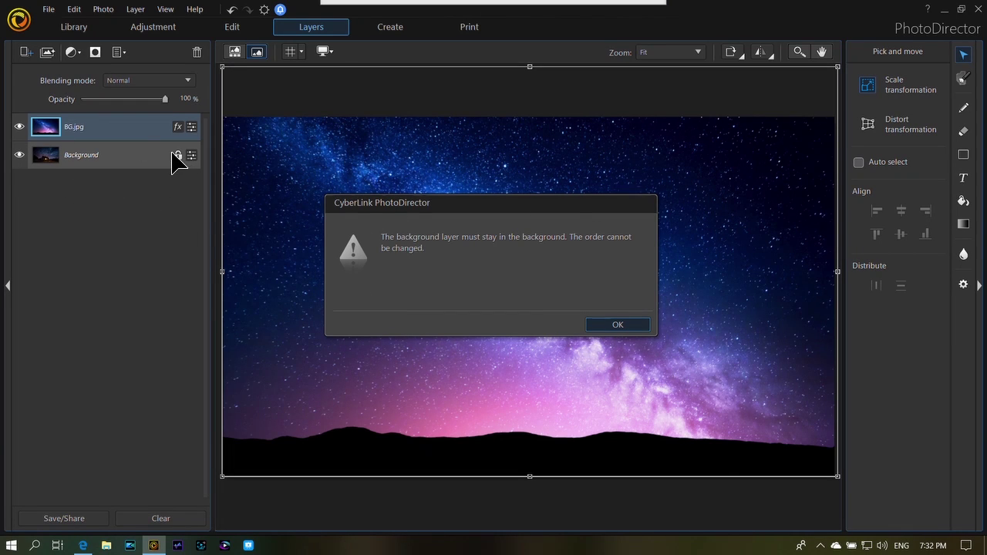
pyautogui.click(605, 325)
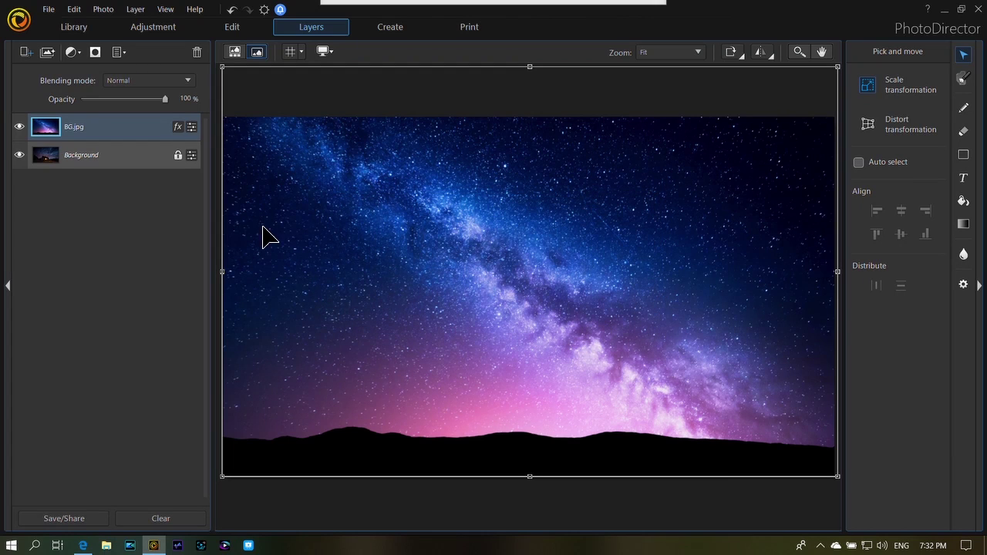
pyautogui.click(178, 157)
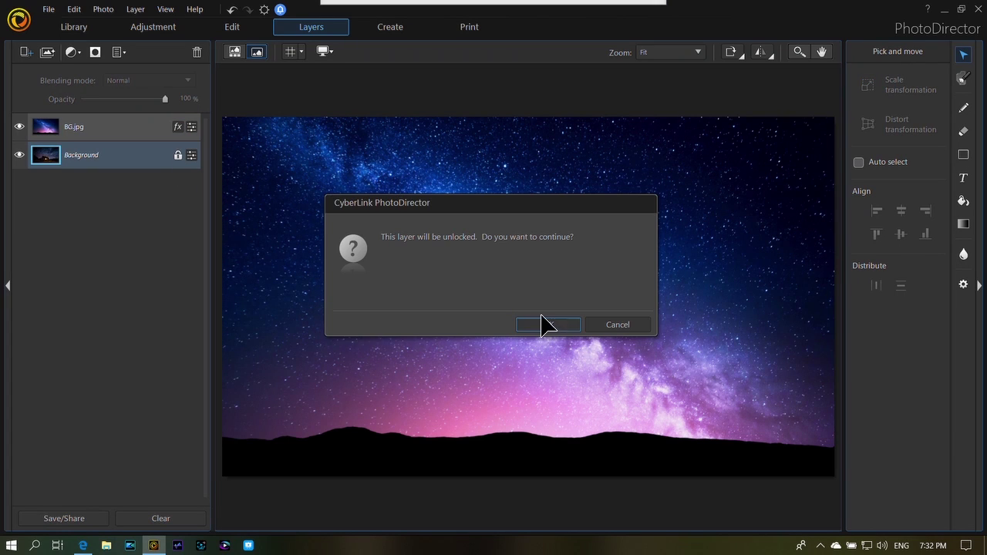
pyautogui.click(566, 328)
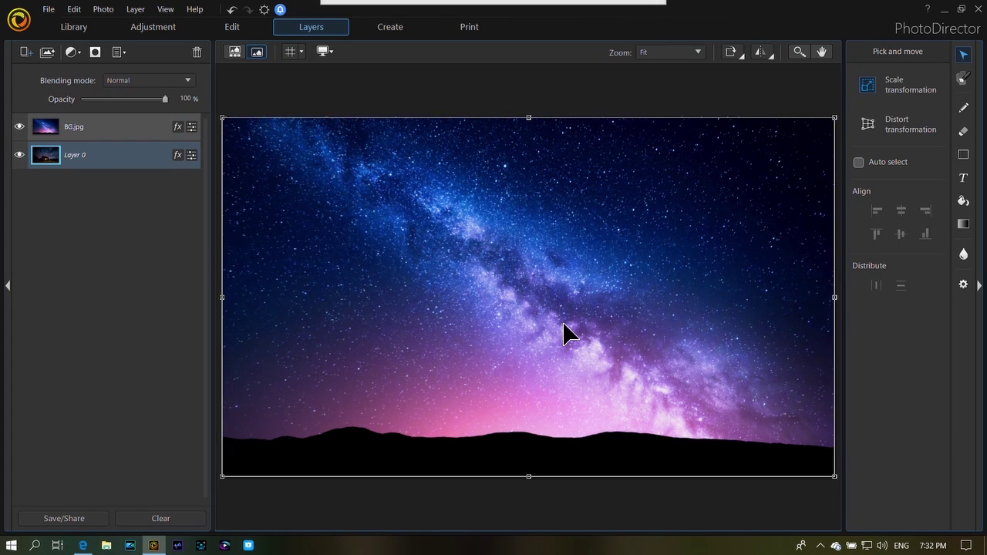
pyautogui.click(133, 131)
pyautogui.moveTo(132, 158)
pyautogui.mouseDown()
pyautogui.moveTo(132, 181)
pyautogui.moveTo(132, 172)
pyautogui.mouseUp()
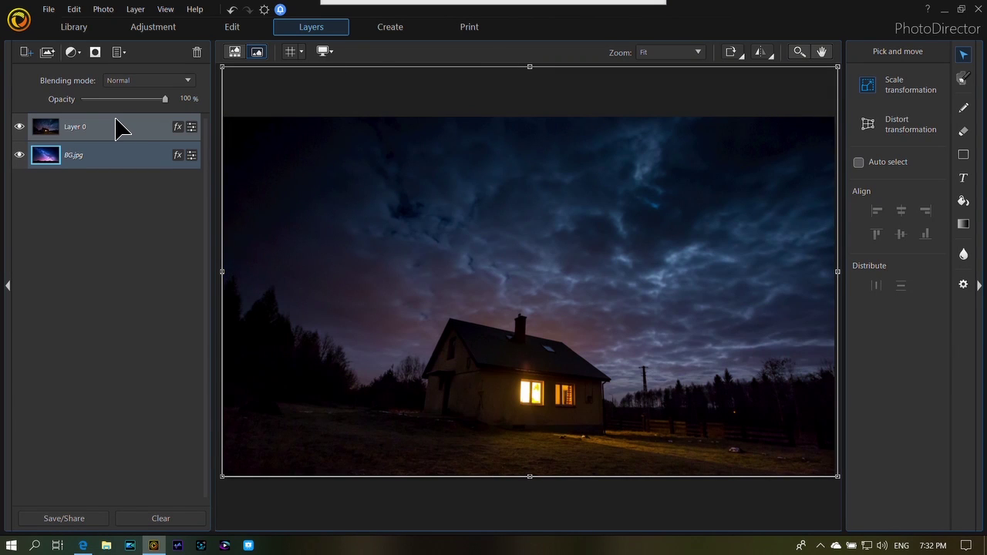
# Select the whole cloudy sky on the house layer, Layer 0, using the edge-detecting selection brush at 177 px.
pyautogui.click(117, 128)
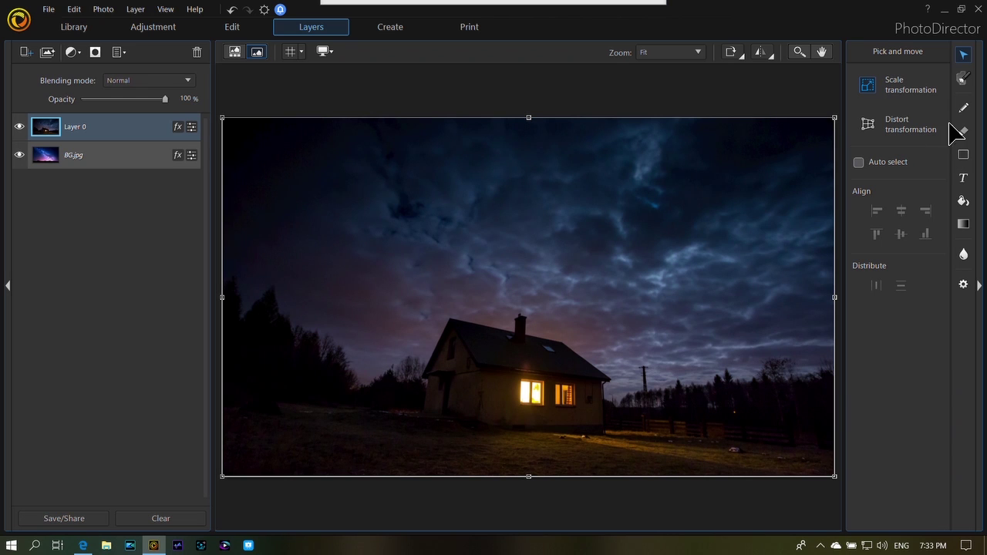
pyautogui.click(963, 79)
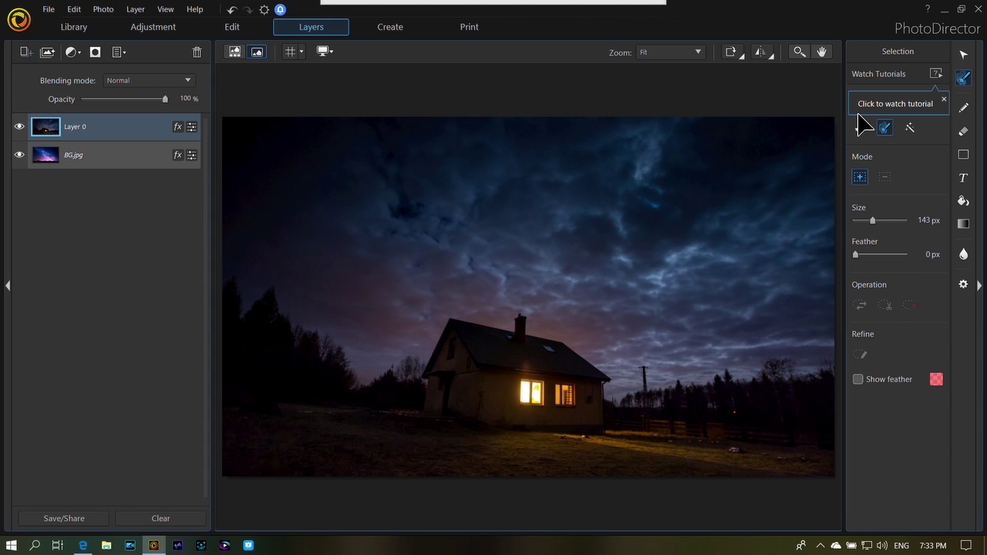
pyautogui.click(946, 100)
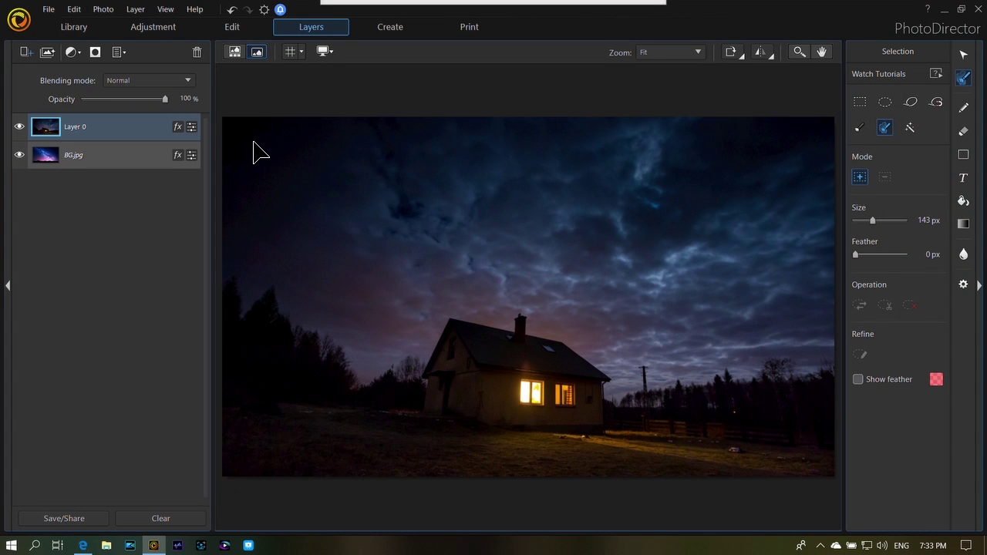
pyautogui.scroll(2, 255, 151)
pyautogui.scroll(1, 268, 153)
pyautogui.scroll(2, 265, 147)
pyautogui.moveTo(252, 154)
pyautogui.mouseDown()
pyautogui.moveTo(470, 134)
pyautogui.moveTo(824, 136)
pyautogui.moveTo(687, 210)
pyautogui.moveTo(505, 217)
pyautogui.moveTo(408, 264)
pyautogui.moveTo(355, 265)
pyautogui.moveTo(307, 285)
pyautogui.moveTo(287, 248)
pyautogui.moveTo(261, 259)
pyautogui.moveTo(370, 205)
pyautogui.moveTo(396, 215)
pyautogui.moveTo(438, 192)
pyautogui.moveTo(364, 350)
pyautogui.moveTo(444, 298)
pyautogui.moveTo(559, 270)
pyautogui.moveTo(495, 299)
pyautogui.moveTo(558, 299)
pyautogui.moveTo(606, 319)
pyautogui.moveTo(623, 368)
pyautogui.moveTo(646, 335)
pyautogui.moveTo(669, 334)
pyautogui.moveTo(687, 350)
pyautogui.moveTo(718, 345)
pyautogui.moveTo(744, 313)
pyautogui.moveTo(650, 241)
pyautogui.moveTo(641, 261)
pyautogui.moveTo(611, 242)
pyautogui.moveTo(661, 274)
pyautogui.moveTo(817, 196)
pyautogui.moveTo(747, 205)
pyautogui.moveTo(815, 210)
pyautogui.moveTo(813, 330)
pyautogui.moveTo(623, 376)
pyautogui.mouseUp()
pyautogui.scroll(-5, 622, 376)
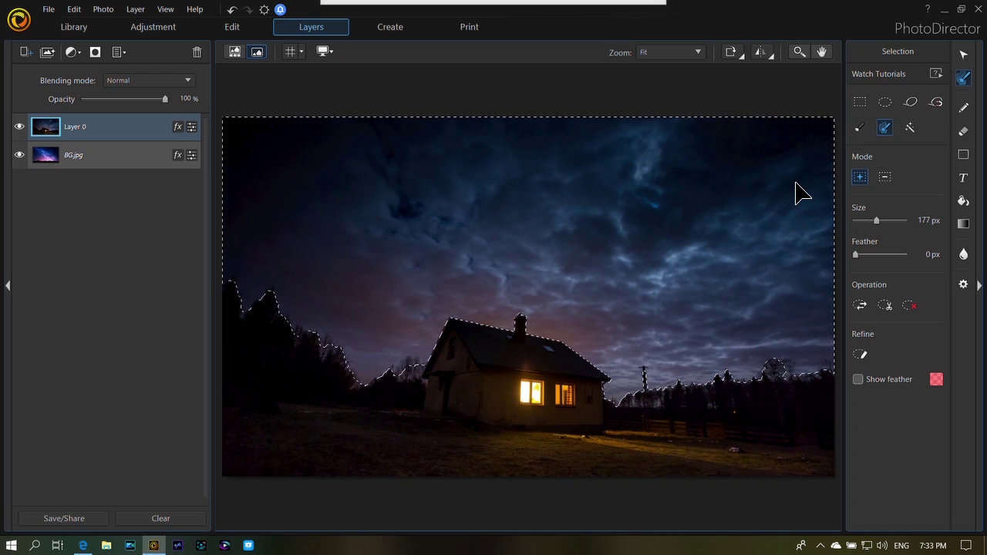
# Try deleting the selected sky from the house layer, inspect the roof and tree edges up close, and undo the deletion.
pyautogui.press('Delete')
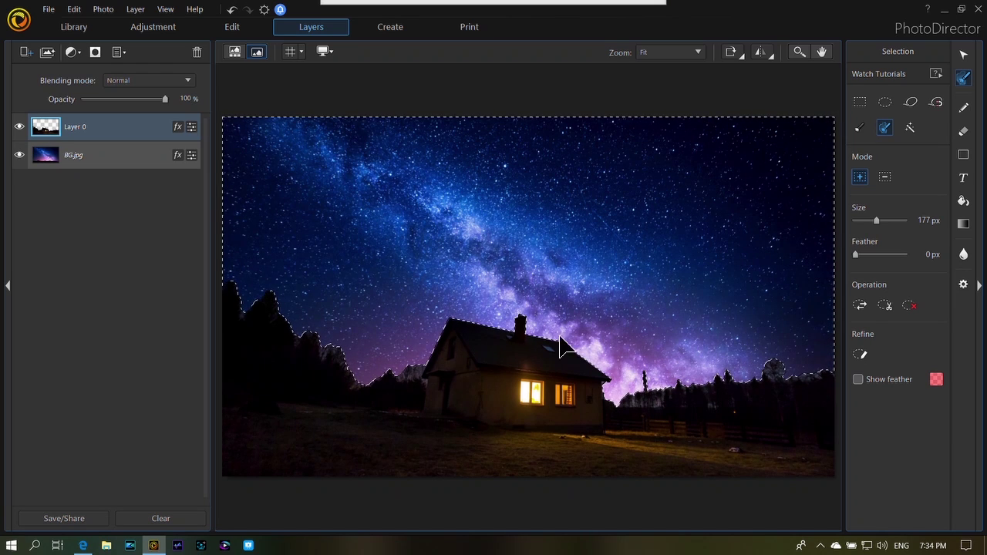
pyautogui.hotkey('ctrl', '+')
pyautogui.hotkey('ctrl', '+')
pyautogui.hotkey('ctrl', '+')
pyautogui.hotkey('ctrl', '+')
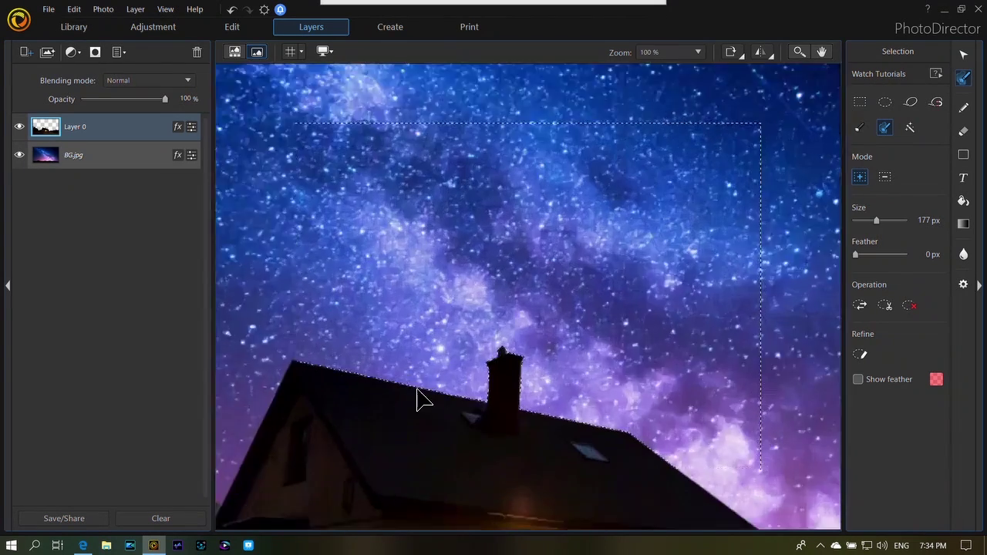
pyautogui.hotkey('ctrl', '-')
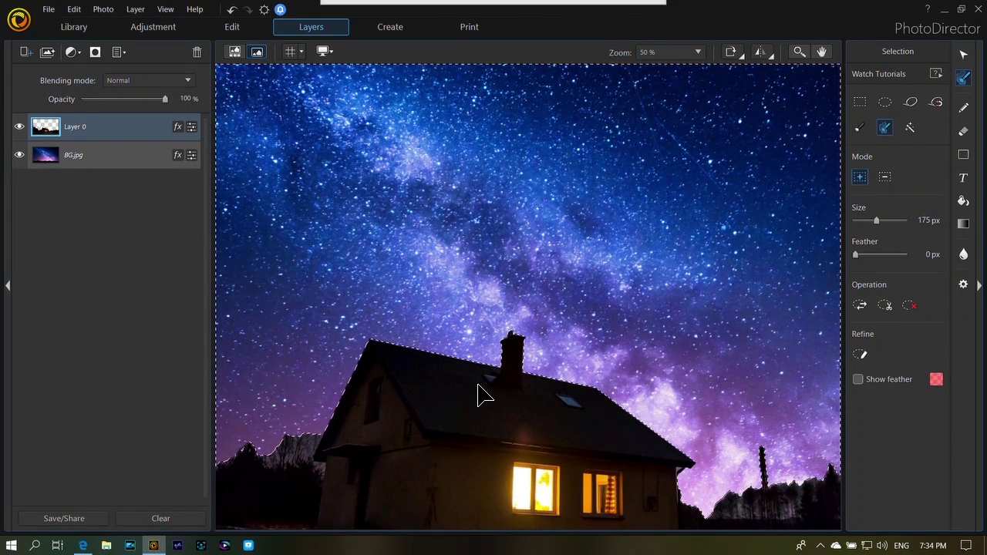
pyautogui.hotkey('ctrl', '-')
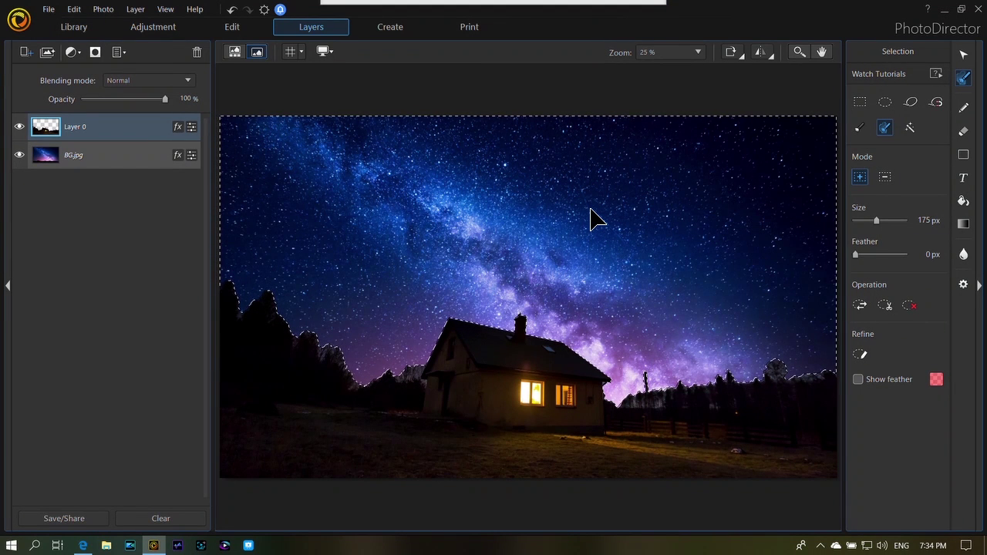
pyautogui.hotkey('ctrl', 'z')
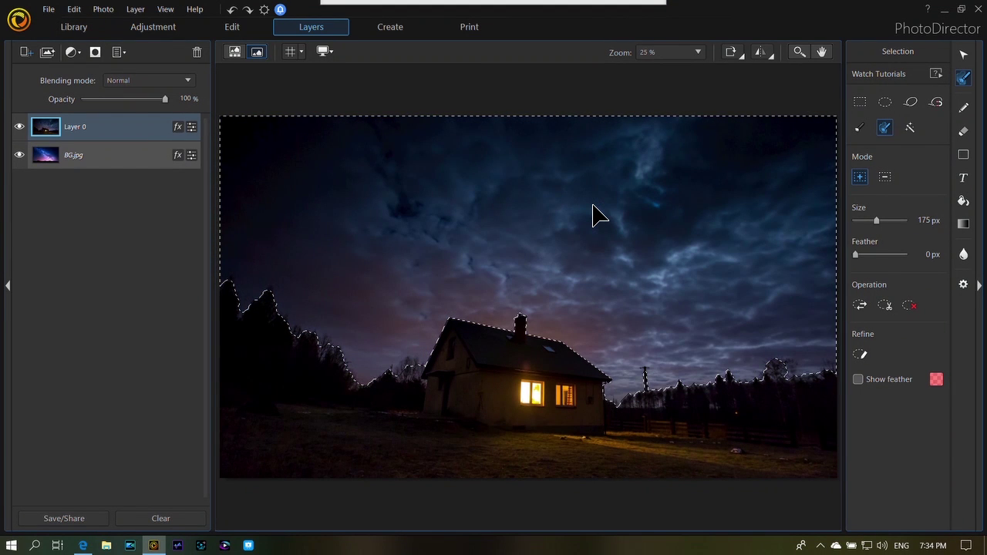
# Refine the sky selection's edge by brushing along the tree lines on both sides of the house with the fine-tuning brush at size 28.
pyautogui.click(859, 356)
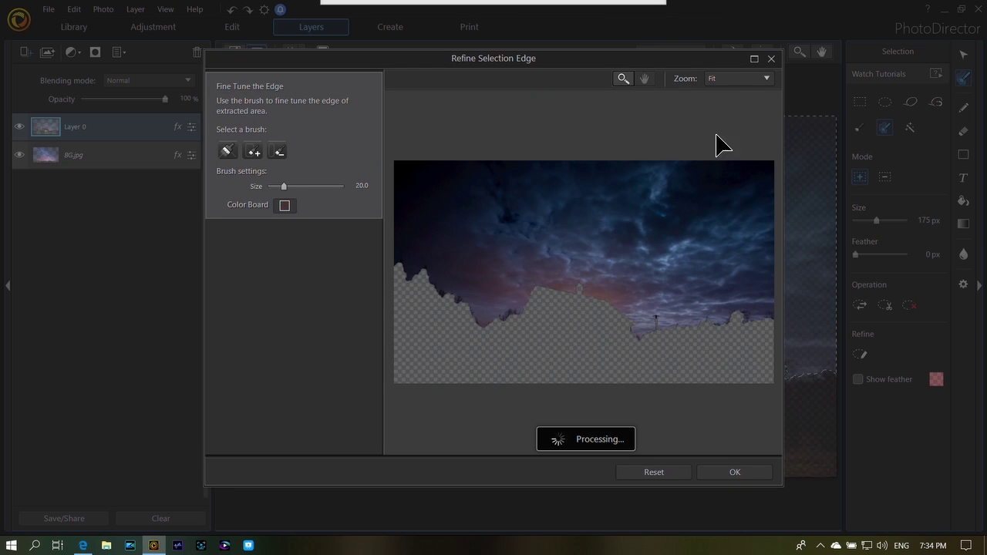
pyautogui.click(755, 59)
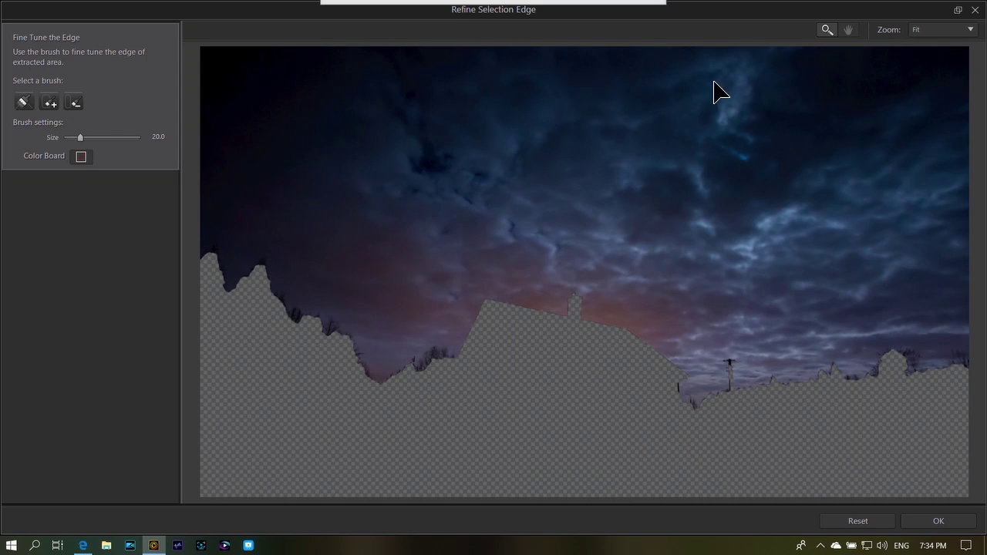
pyautogui.click(24, 105)
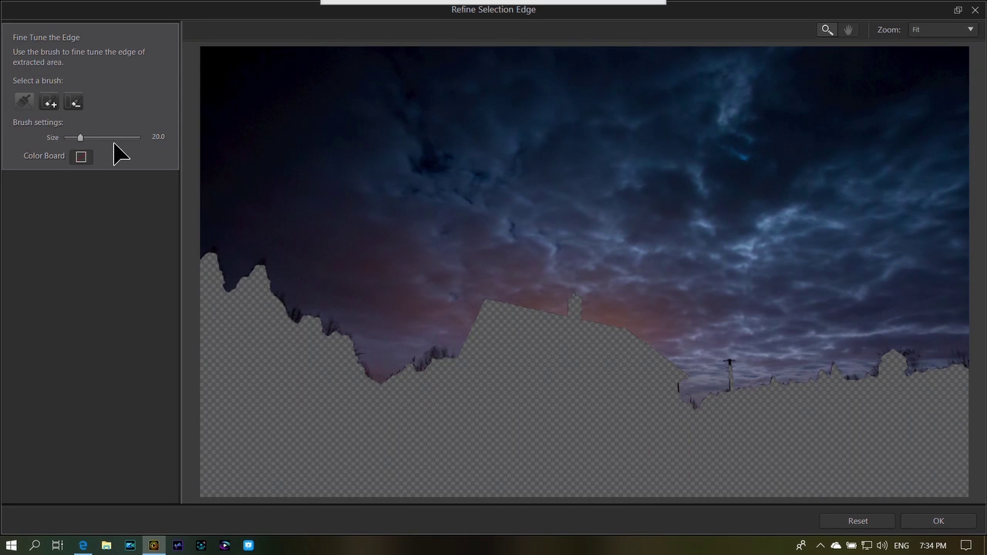
pyautogui.scroll(4, 202, 248)
pyautogui.moveTo(201, 248)
pyautogui.mouseDown()
pyautogui.moveTo(236, 286)
pyautogui.moveTo(265, 263)
pyautogui.moveTo(281, 305)
pyautogui.moveTo(385, 374)
pyautogui.moveTo(406, 357)
pyautogui.moveTo(466, 357)
pyautogui.mouseUp()
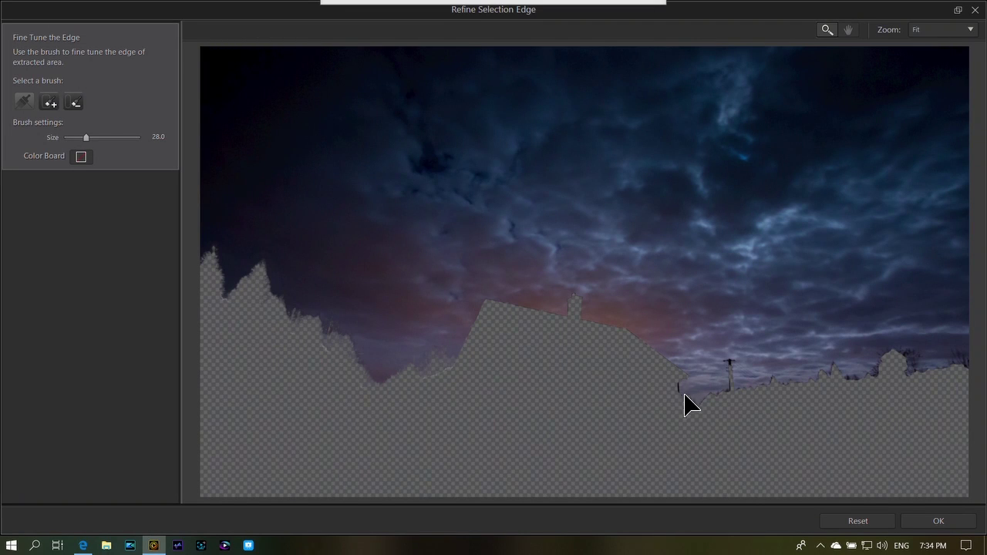
pyautogui.moveTo(685, 378)
pyautogui.mouseDown()
pyautogui.moveTo(688, 402)
pyautogui.moveTo(718, 395)
pyautogui.moveTo(728, 359)
pyautogui.moveTo(735, 377)
pyautogui.moveTo(762, 388)
pyautogui.moveTo(752, 386)
pyautogui.moveTo(889, 370)
pyautogui.moveTo(912, 354)
pyautogui.moveTo(970, 374)
pyautogui.mouseUp()
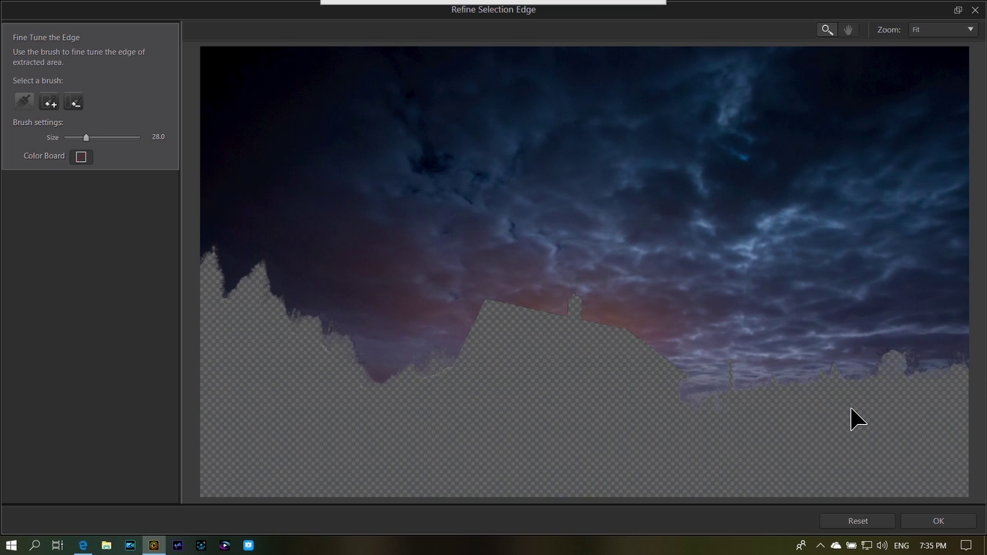
pyautogui.click(933, 522)
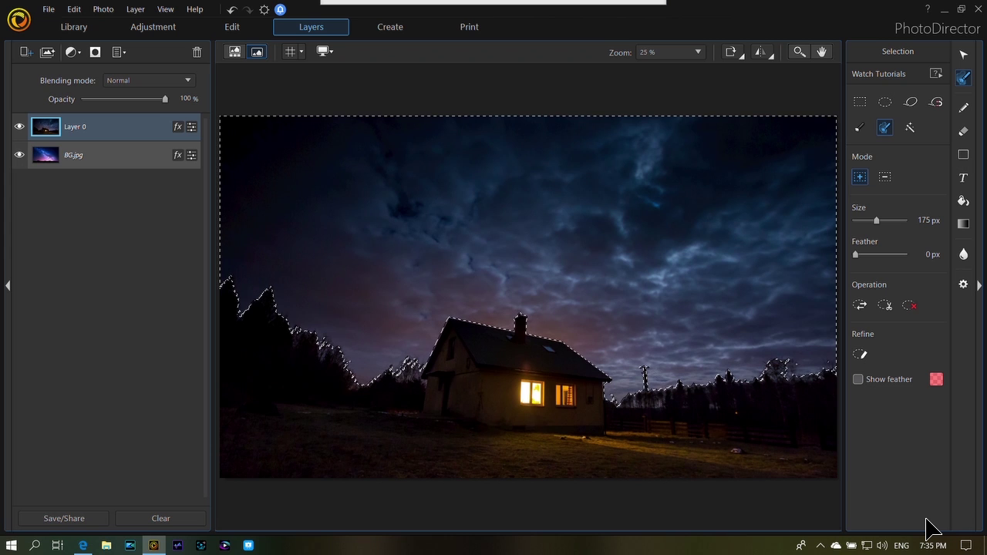
# Hide the selected sky on Layer 0 with a layer mask created from transparency instead of deleting its pixels, and clear the selection.
pyautogui.press('Delete')
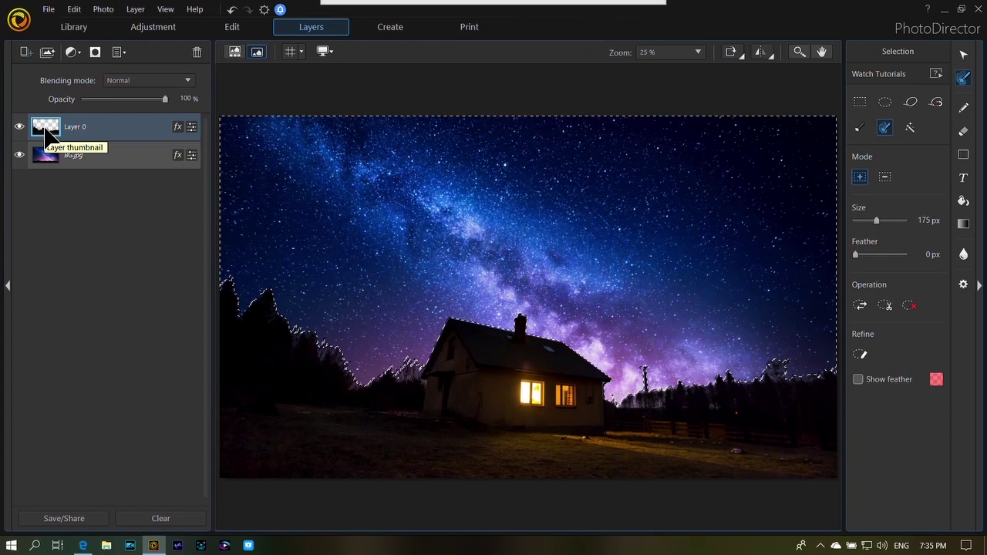
pyautogui.hotkey('ctrl', 'z')
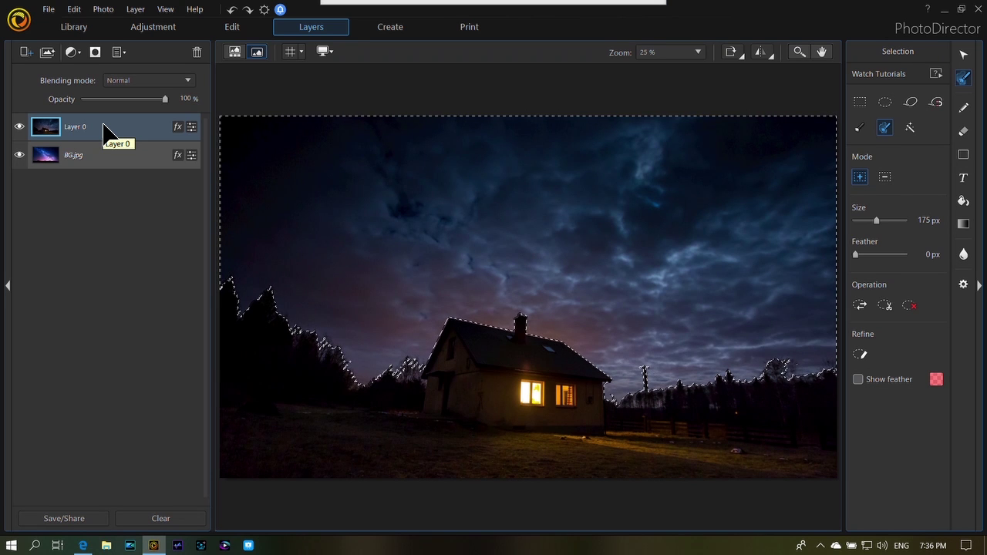
pyautogui.rightClick(104, 128)
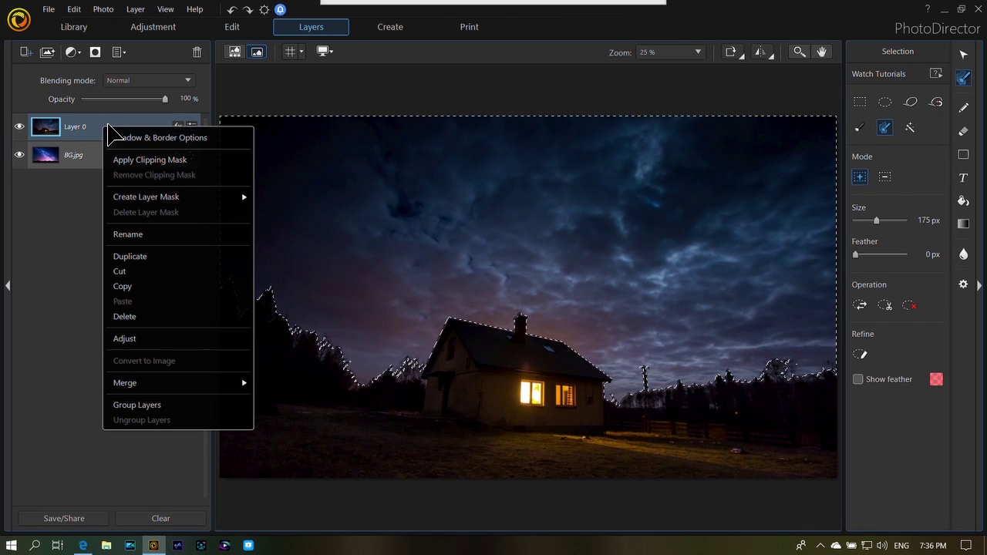
pyautogui.moveTo(143, 197)
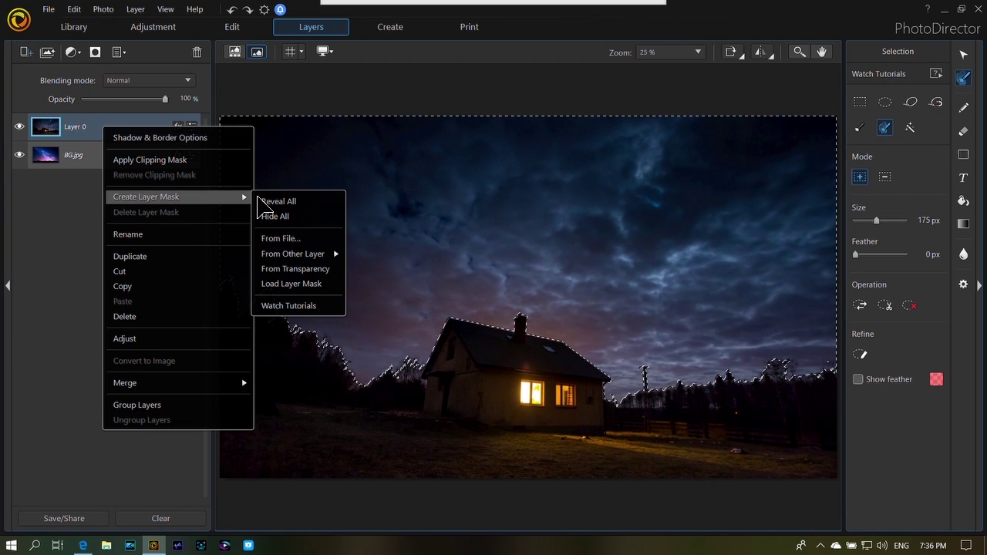
pyautogui.click(301, 270)
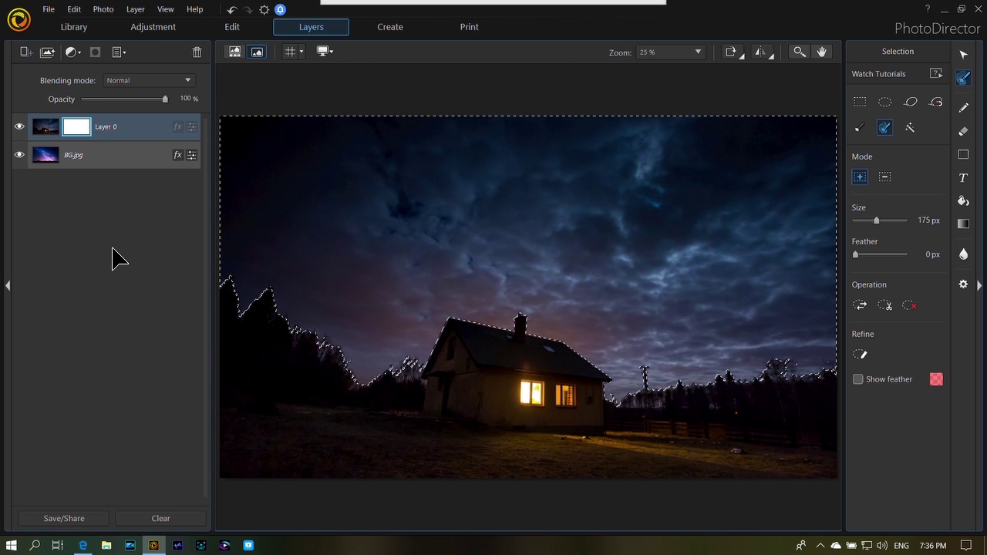
pyautogui.press('Delete')
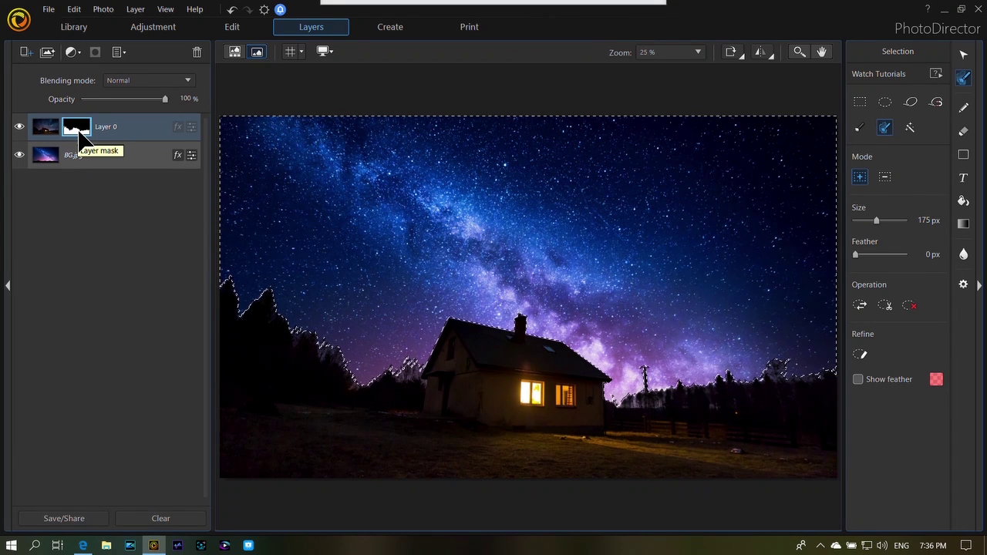
pyautogui.hotkey('ctrl', 'd')
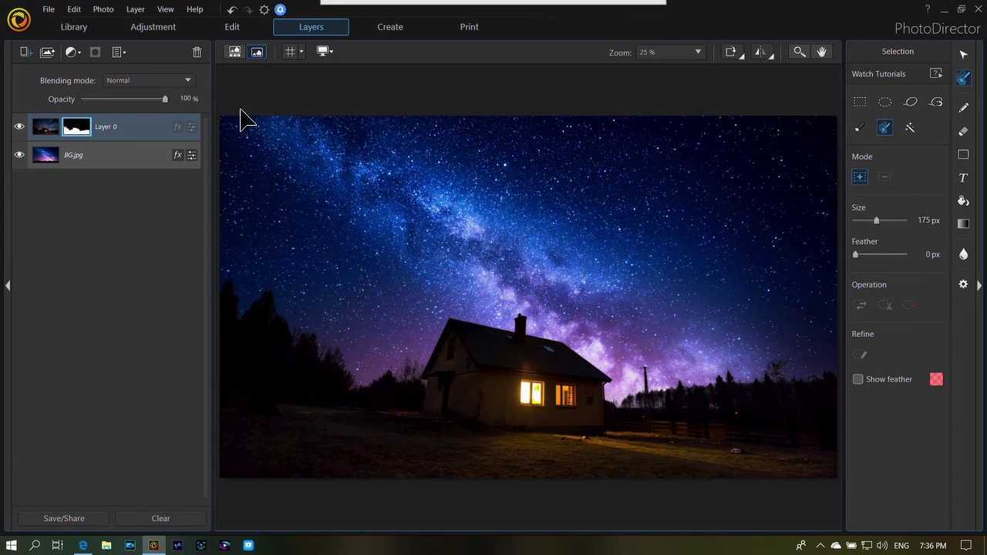
# Try erasing part of the trees and painting sky strokes with an 88 px white pencil on the layer mask, and undo the strokes.
pyautogui.click(962, 133)
pyautogui.moveTo(347, 342)
pyautogui.mouseDown()
pyautogui.moveTo(233, 448)
pyautogui.moveTo(205, 470)
pyautogui.mouseUp()
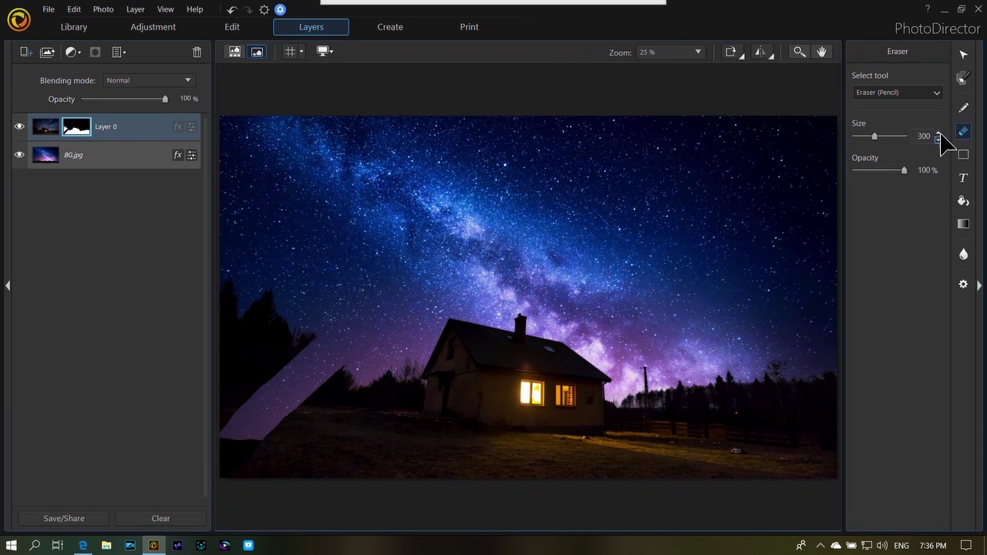
pyautogui.click(963, 108)
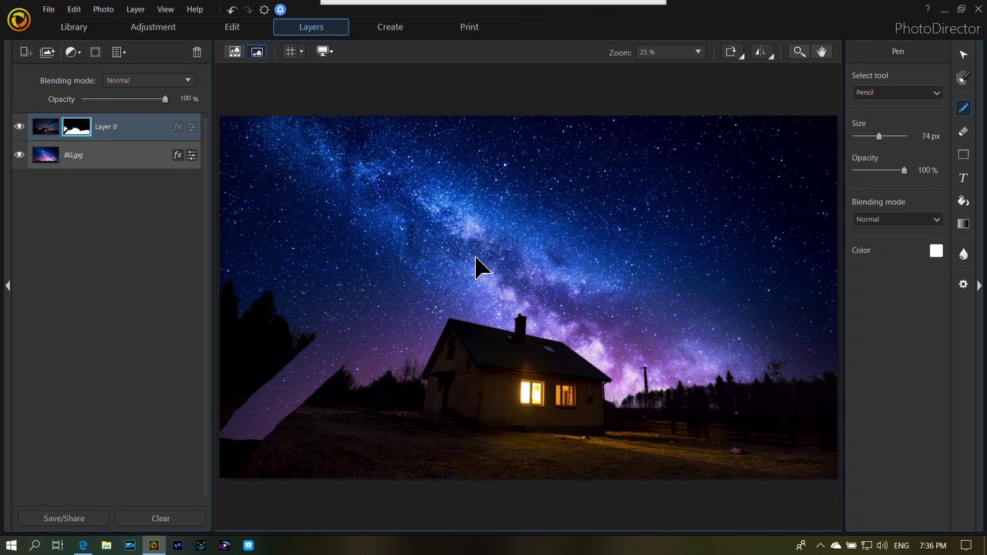
pyautogui.press(']')
pyautogui.moveTo(401, 314)
pyautogui.mouseDown()
pyautogui.moveTo(513, 220)
pyautogui.moveTo(527, 265)
pyautogui.mouseUp()
pyautogui.moveTo(477, 239)
pyautogui.mouseDown()
pyautogui.moveTo(580, 222)
pyautogui.moveTo(589, 296)
pyautogui.moveTo(541, 308)
pyautogui.moveTo(543, 297)
pyautogui.moveTo(569, 290)
pyautogui.moveTo(600, 328)
pyautogui.moveTo(584, 373)
pyautogui.mouseUp()
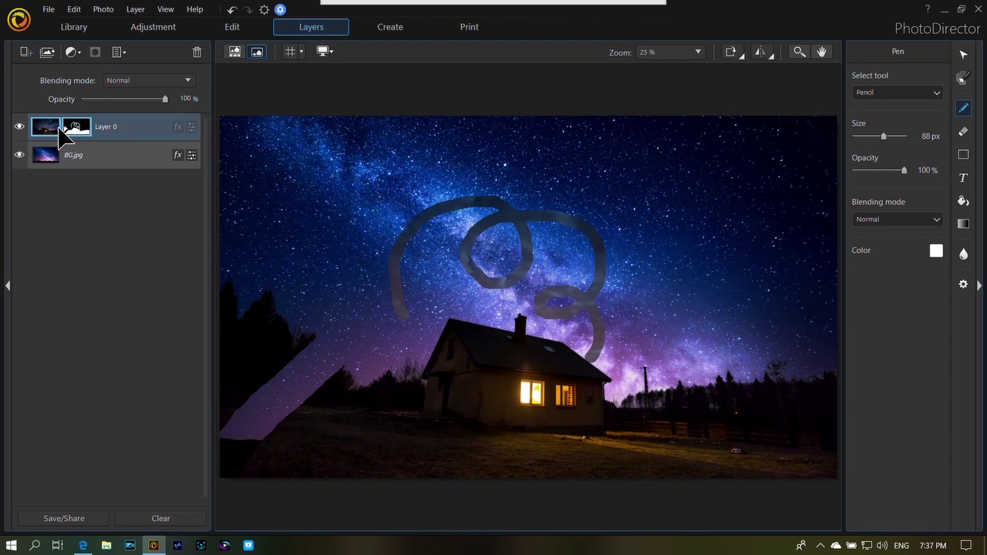
pyautogui.hotkey('ctrl', 'z')
pyautogui.hotkey('ctrl', 'z')
pyautogui.hotkey('ctrl', 'z')
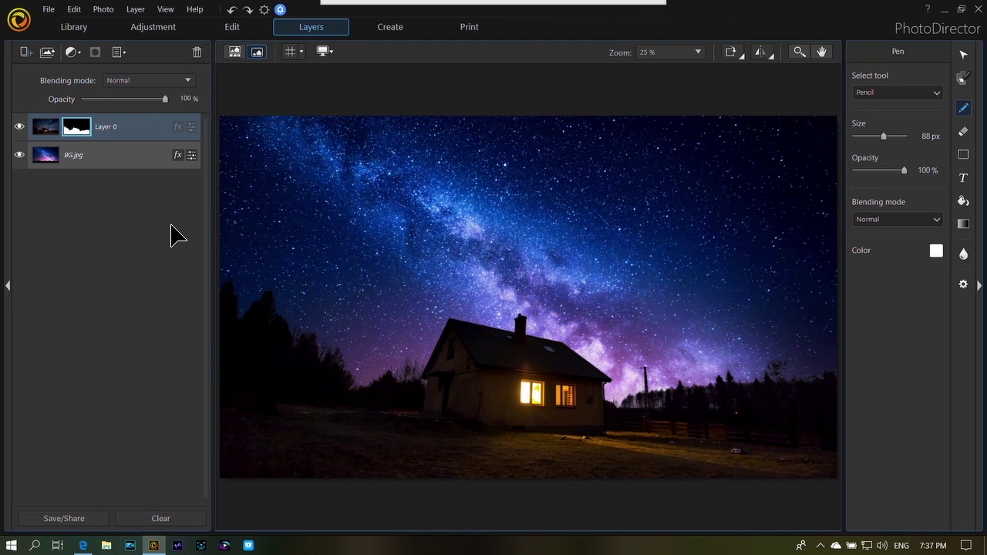
pyautogui.click(43, 130)
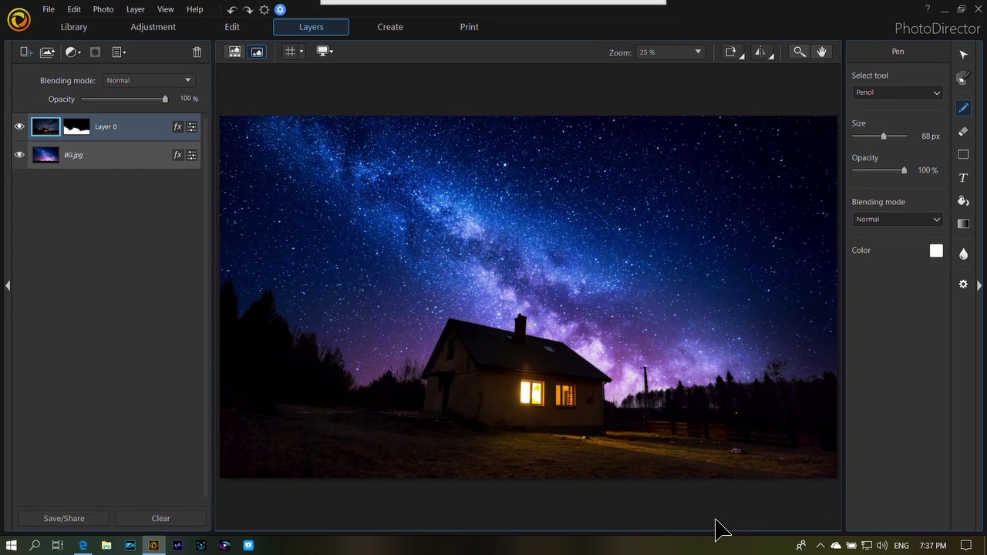
# Adjust Layer 0 with brightness 47, contrast 34, temperature 49 and exposure 0.79, and apply the changes.
pyautogui.click(192, 127)
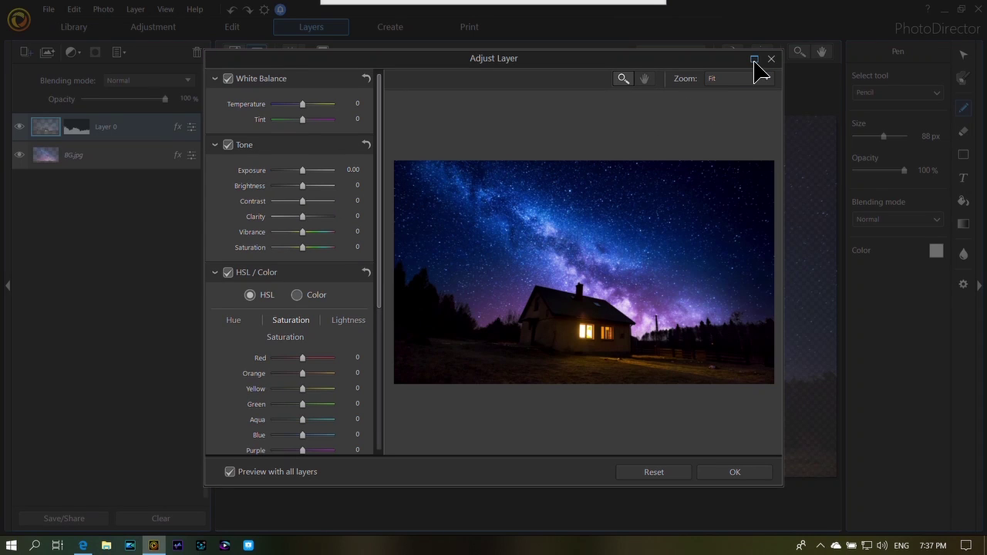
pyautogui.click(754, 59)
pyautogui.moveTo(91, 137); pyautogui.dragTo(115, 143)
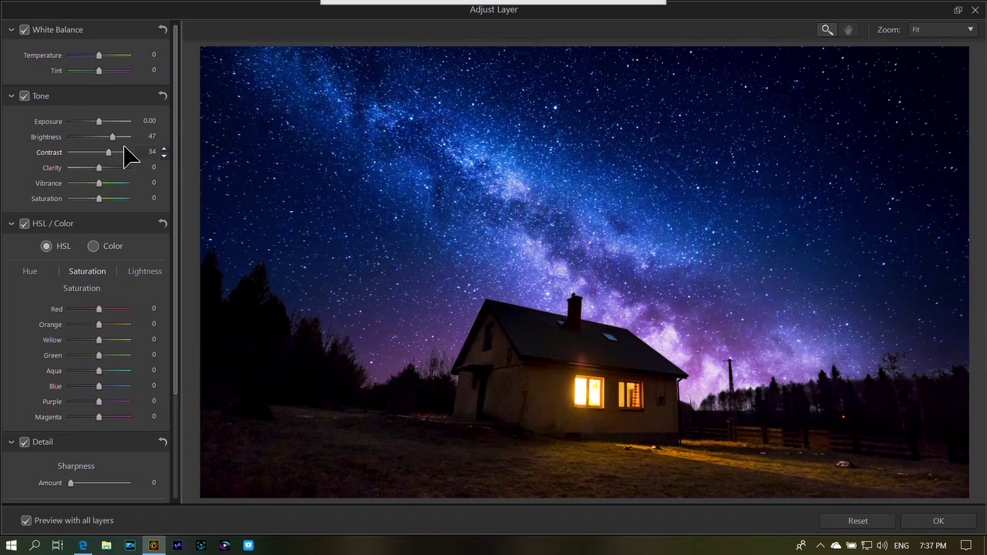
pyautogui.moveTo(101, 55); pyautogui.dragTo(114, 56)
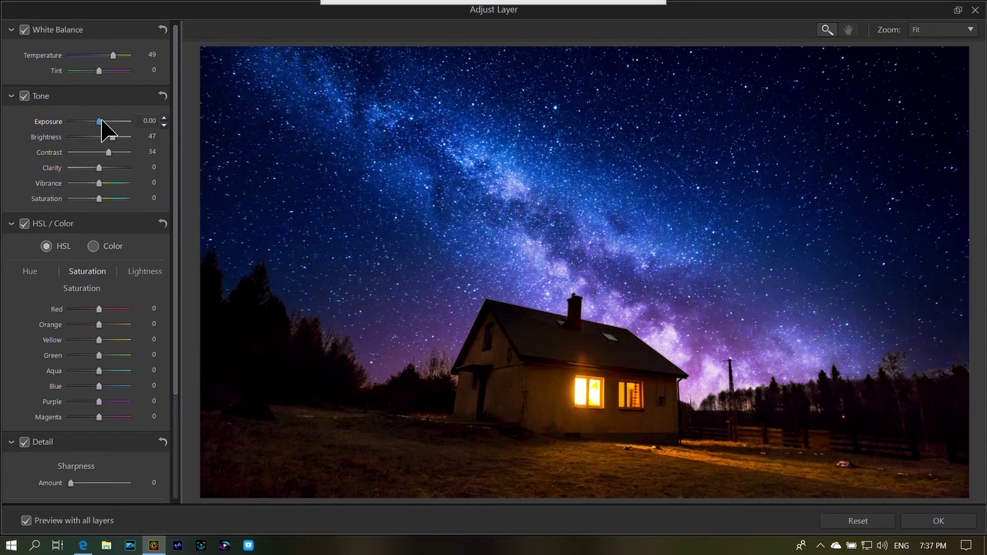
pyautogui.moveTo(106, 126); pyautogui.dragTo(106, 122)
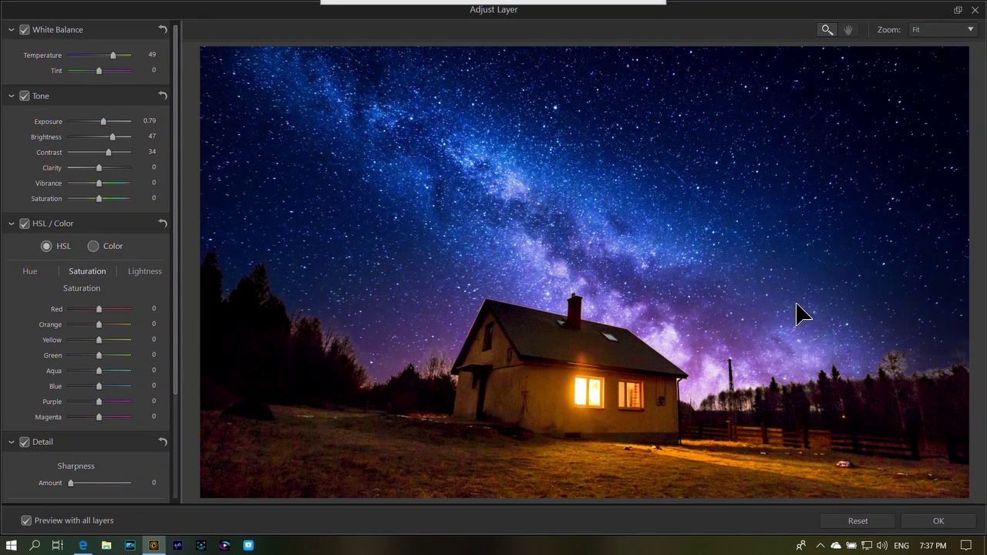
pyautogui.click(953, 521)
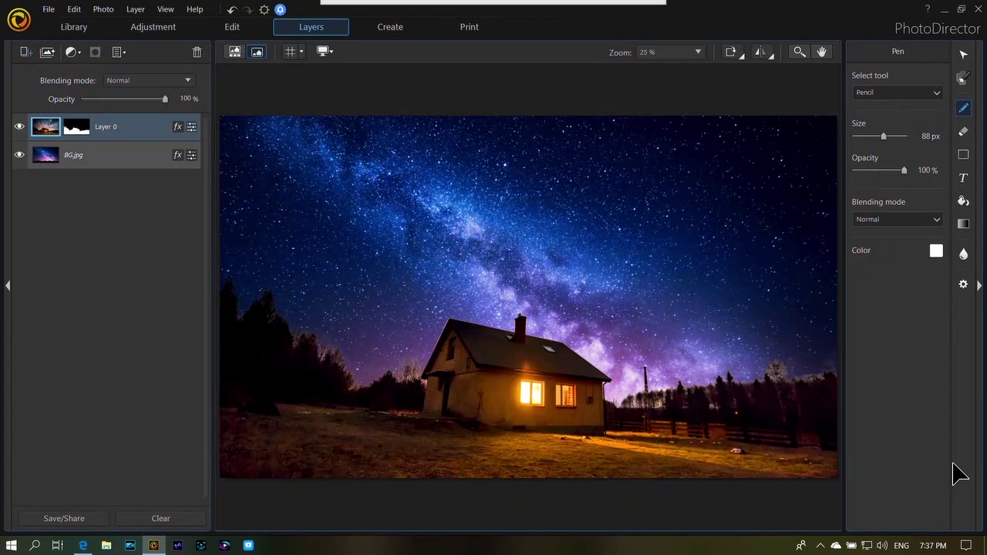
# Adjust the BG.jpg sky layer with temperature 56, magenta saturation 61, purple saturation 43 and raised aqua saturation, and apply.
pyautogui.click(113, 169)
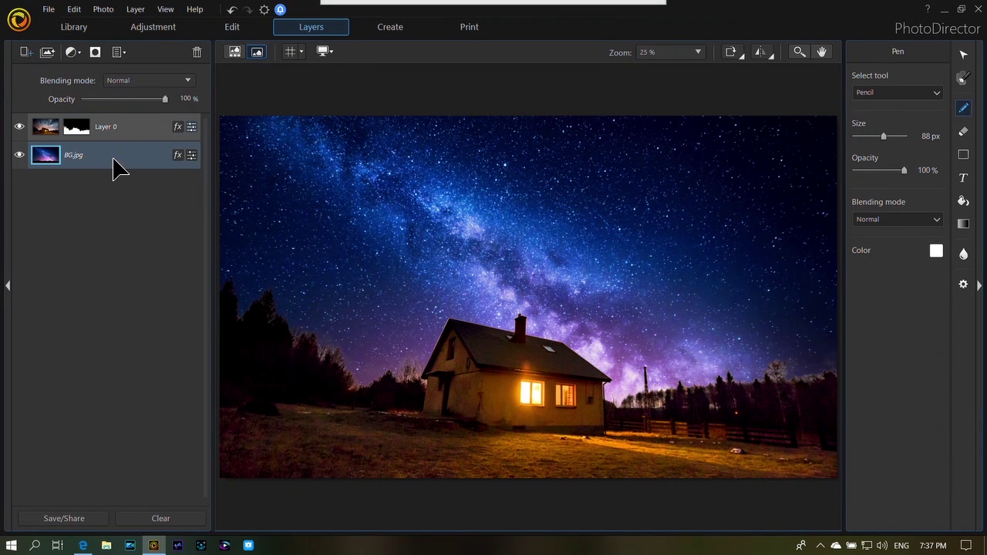
pyautogui.click(191, 155)
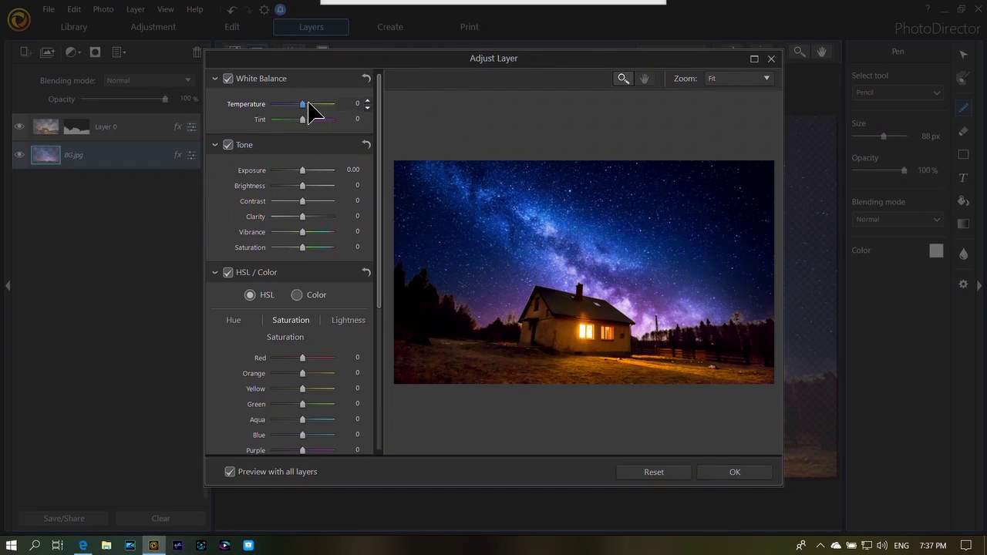
pyautogui.click(754, 59)
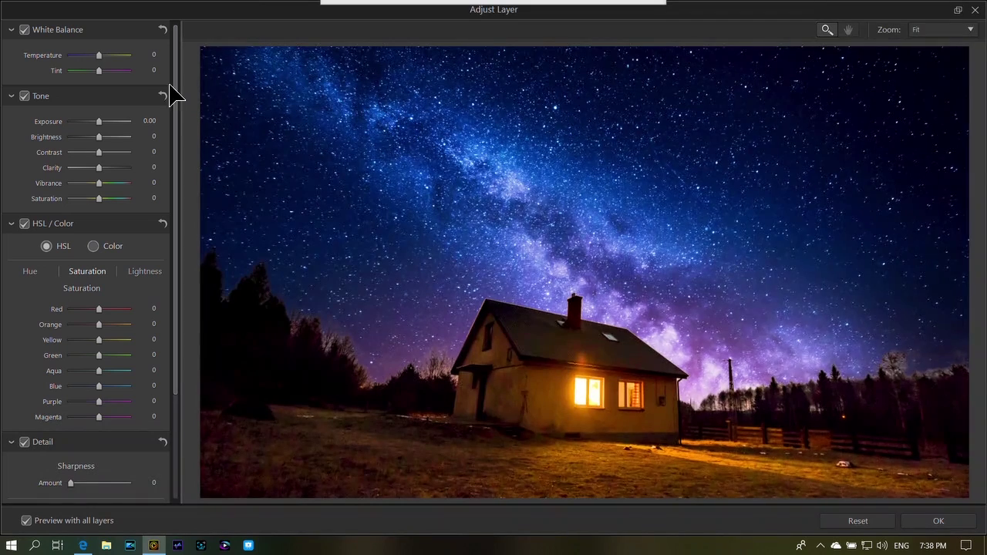
pyautogui.moveTo(100, 56); pyautogui.dragTo(119, 57)
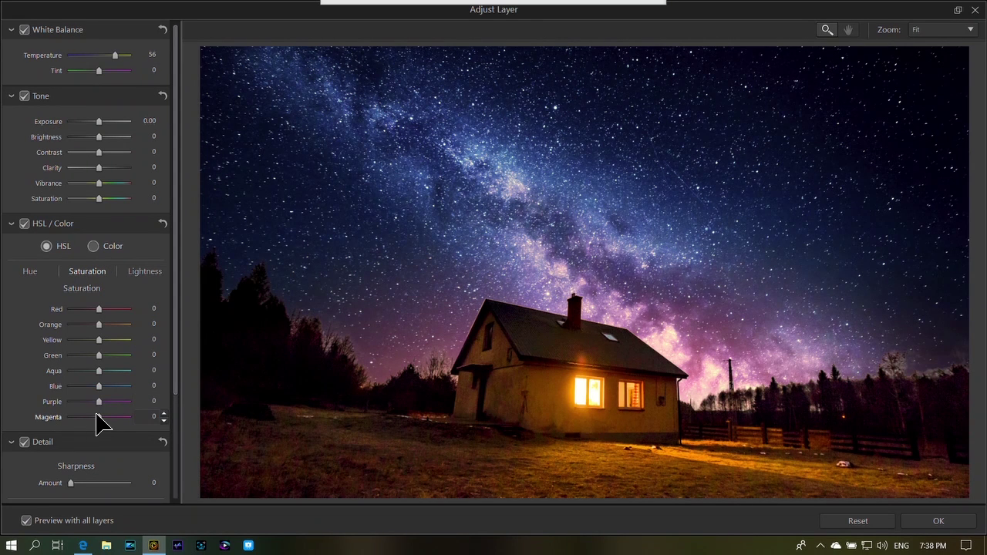
pyautogui.moveTo(98, 417)
pyautogui.mouseDown()
pyautogui.moveTo(117, 417)
pyautogui.moveTo(109, 402)
pyautogui.moveTo(116, 417)
pyautogui.mouseUp()
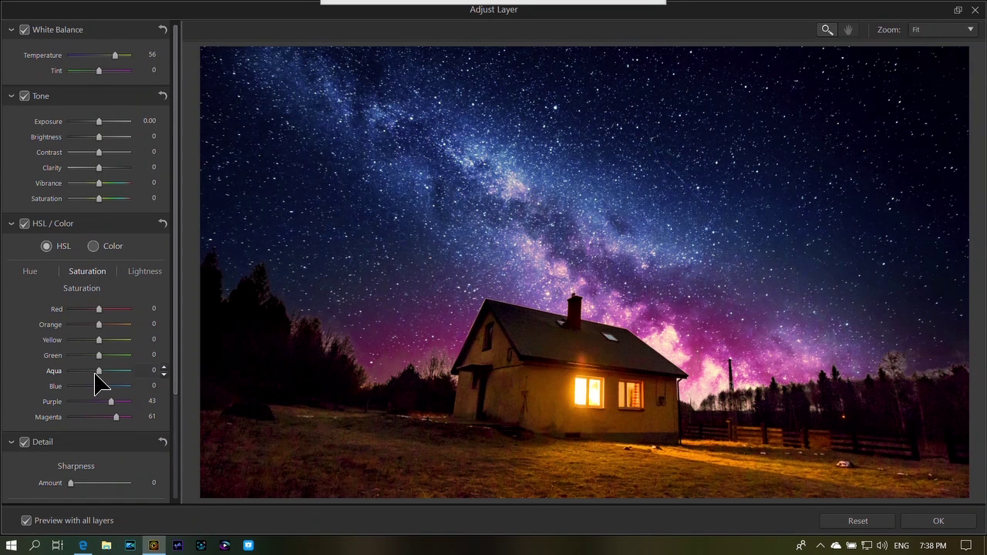
pyautogui.moveTo(97, 373); pyautogui.dragTo(111, 370)
pyautogui.click(936, 520)
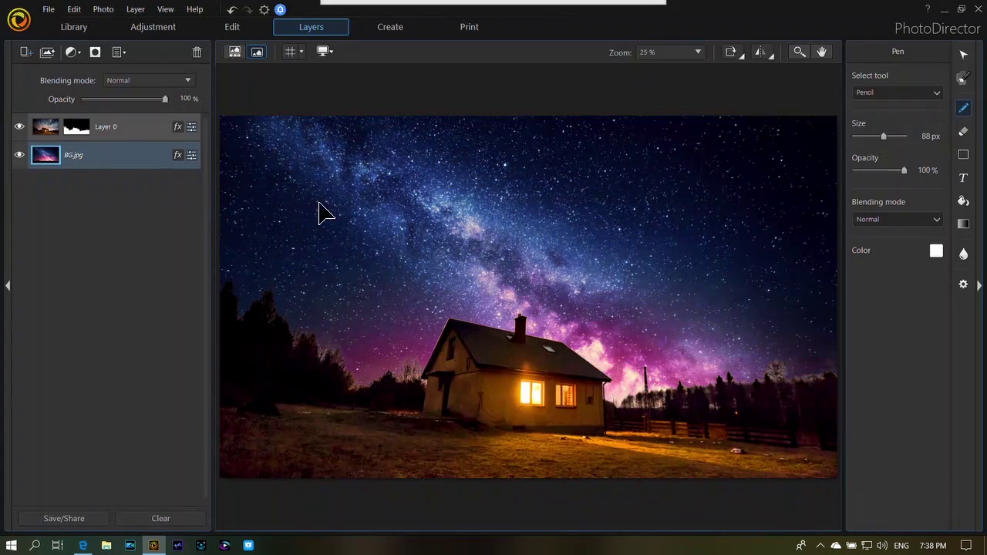
# Add the framed, stylized grey version of the house photo above Layer 0 and compare the image with that layer hidden and shown.
pyautogui.click(129, 139)
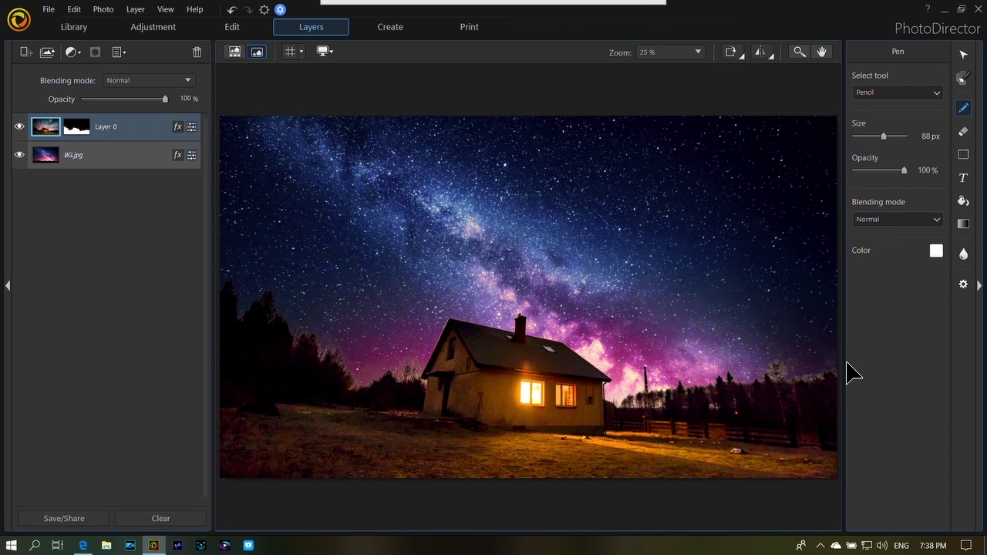
pyautogui.click(235, 52)
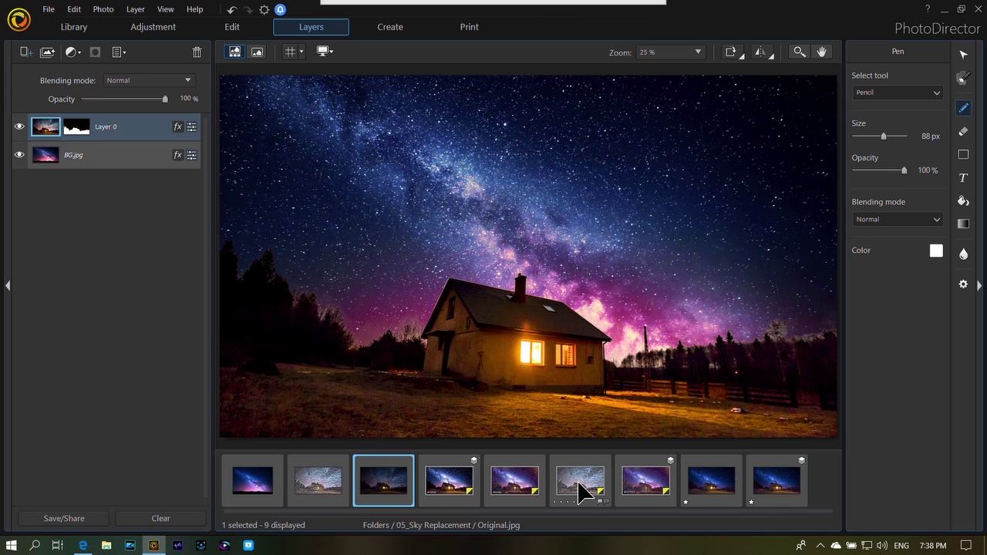
pyautogui.moveTo(589, 489); pyautogui.dragTo(117, 121)
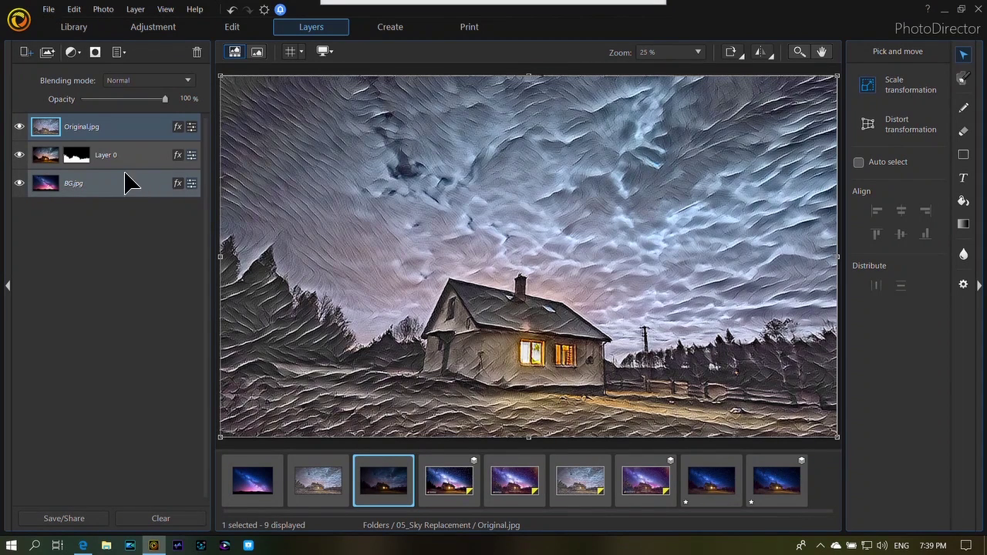
pyautogui.click(19, 126)
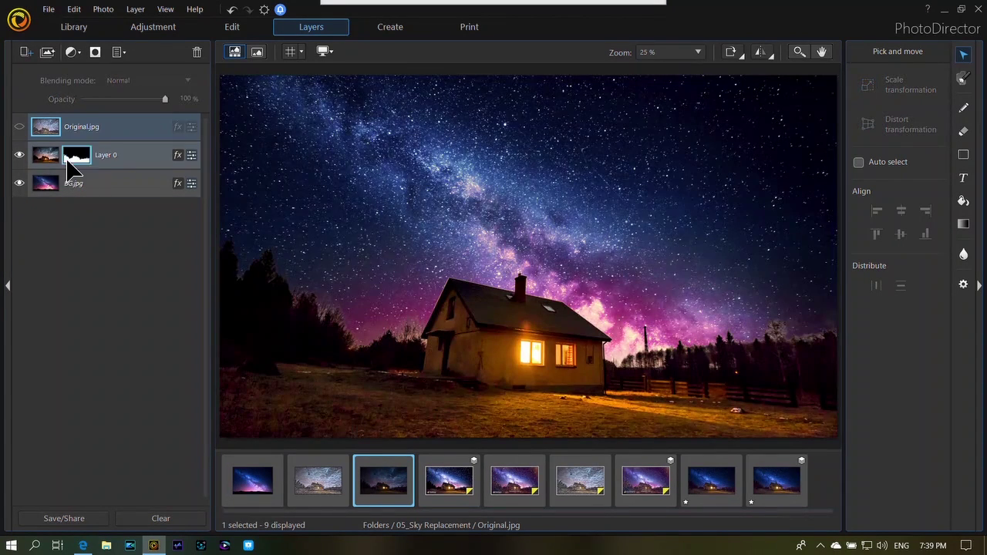
pyautogui.click(19, 127)
# Duplicate Layer 0's mask onto the stylized Original.jpg layer and hide Layer 0.
pyautogui.click(81, 153)
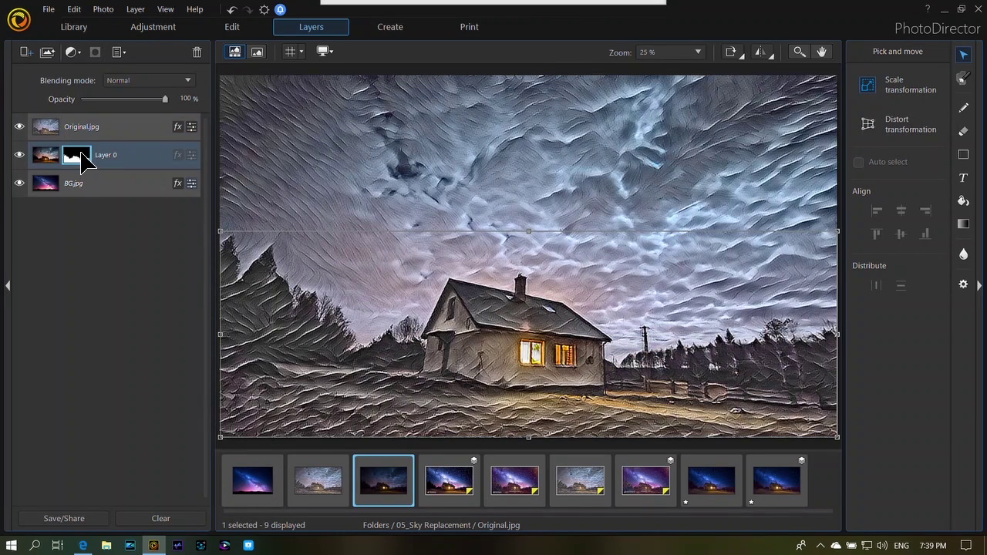
pyautogui.moveTo(84, 158); pyautogui.dragTo(83, 128)
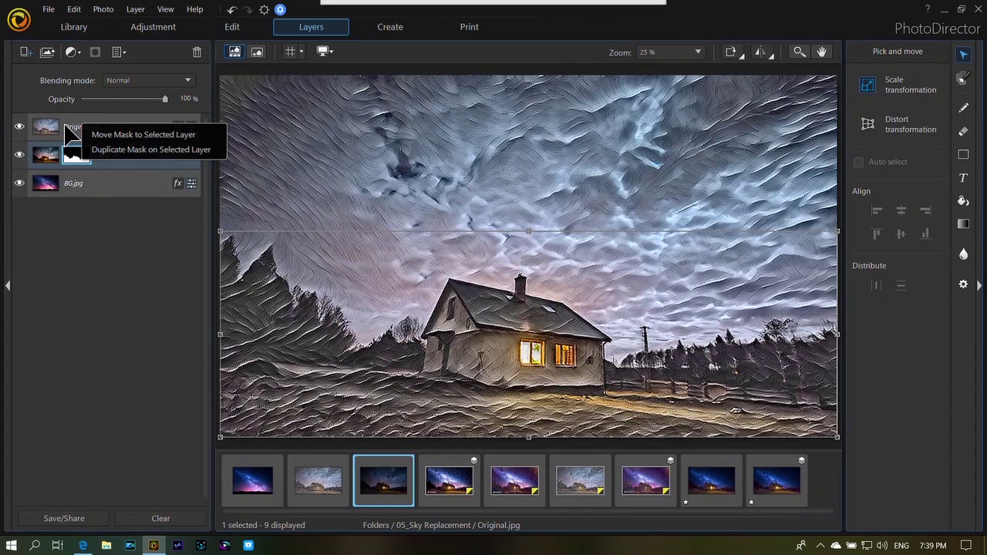
pyautogui.click(107, 150)
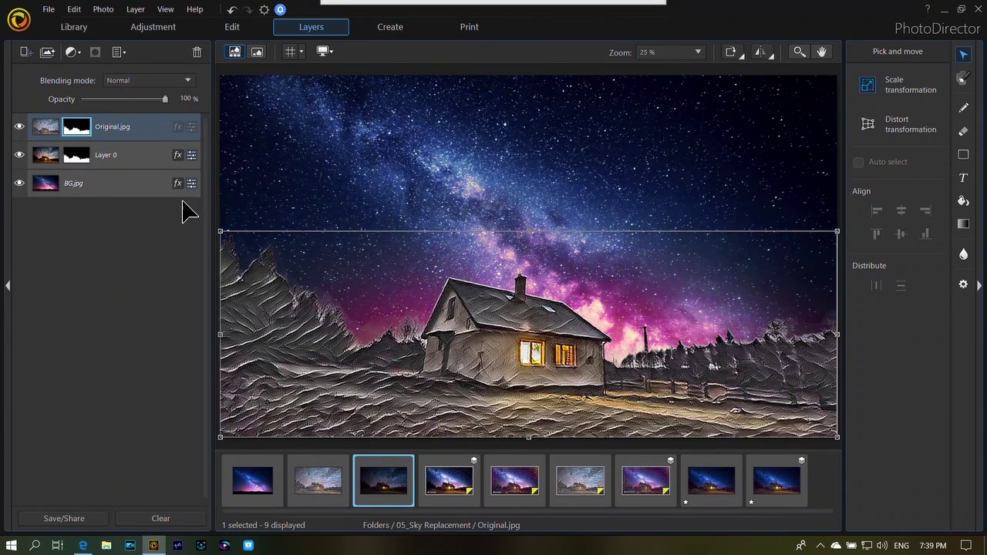
pyautogui.click(19, 155)
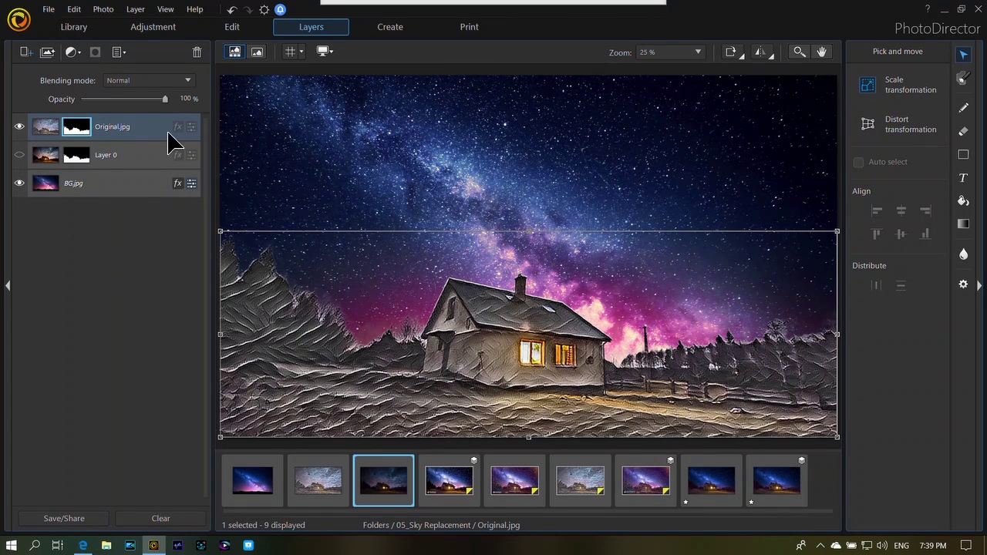
# Adjust the Original.jpg layer with exposure -1.57, brightness 25, saturation 38 and temperature 7, and apply the changes.
pyautogui.click(139, 131)
pyautogui.doubleClick(44, 132)
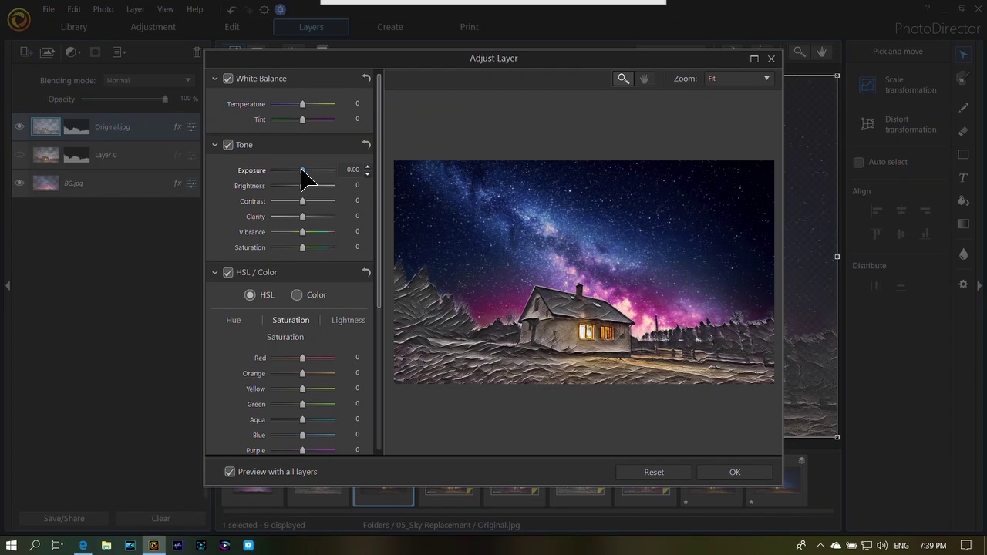
pyautogui.moveTo(303, 171)
pyautogui.mouseDown()
pyautogui.moveTo(293, 170)
pyautogui.moveTo(308, 189)
pyautogui.mouseUp()
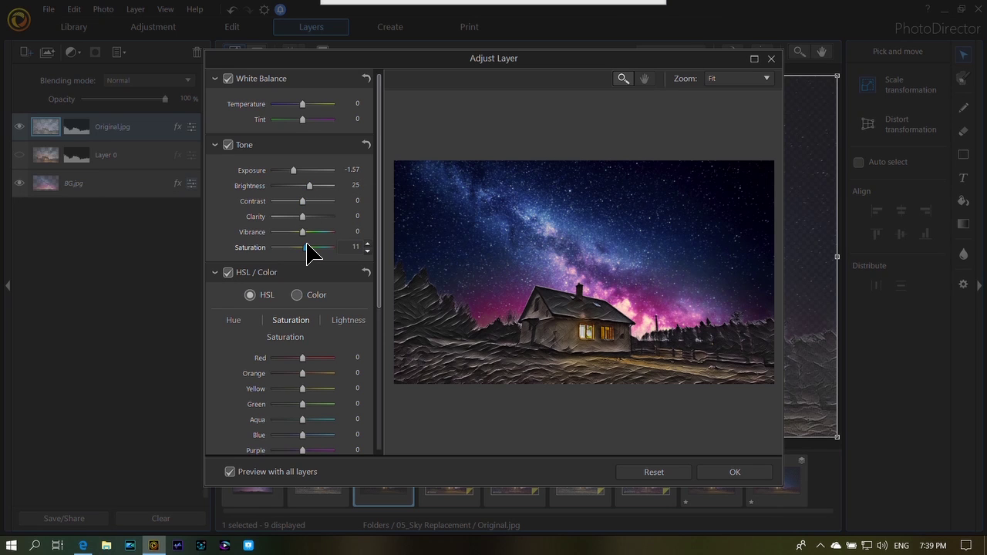
pyautogui.moveTo(307, 247); pyautogui.dragTo(311, 249)
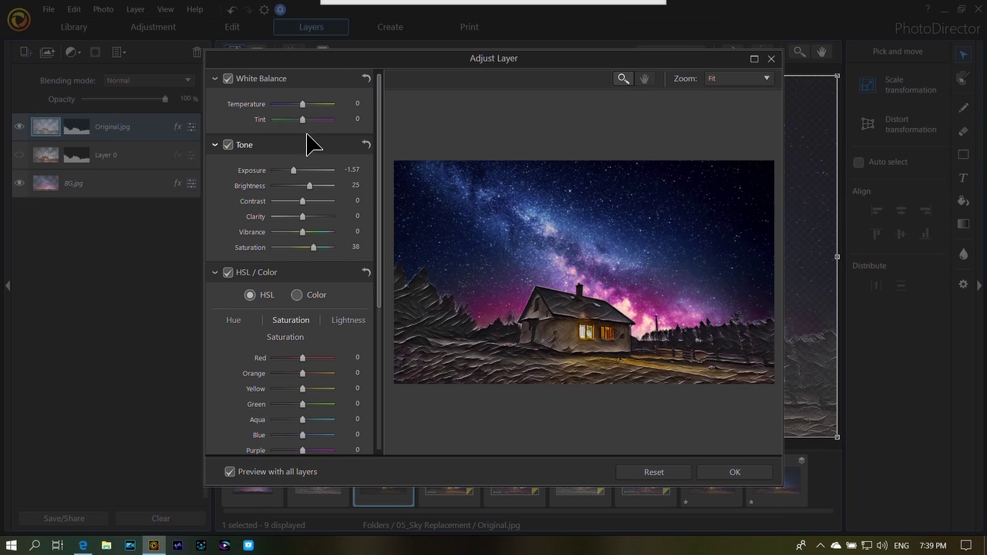
pyautogui.moveTo(303, 104); pyautogui.dragTo(308, 115)
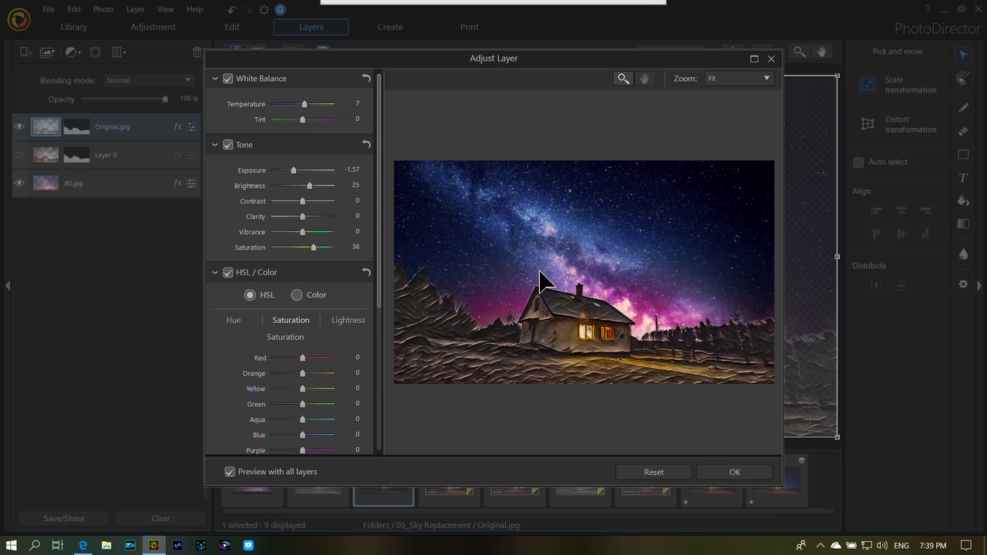
pyautogui.click(711, 472)
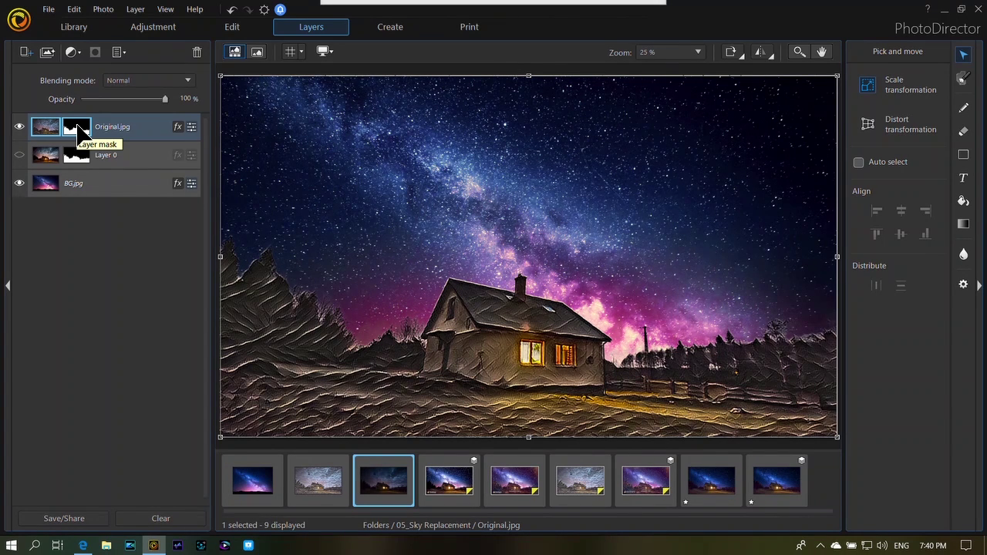
# Open the express templates for the composite and preview Template 03-2 from the store's Comic category.
pyautogui.click(26, 52)
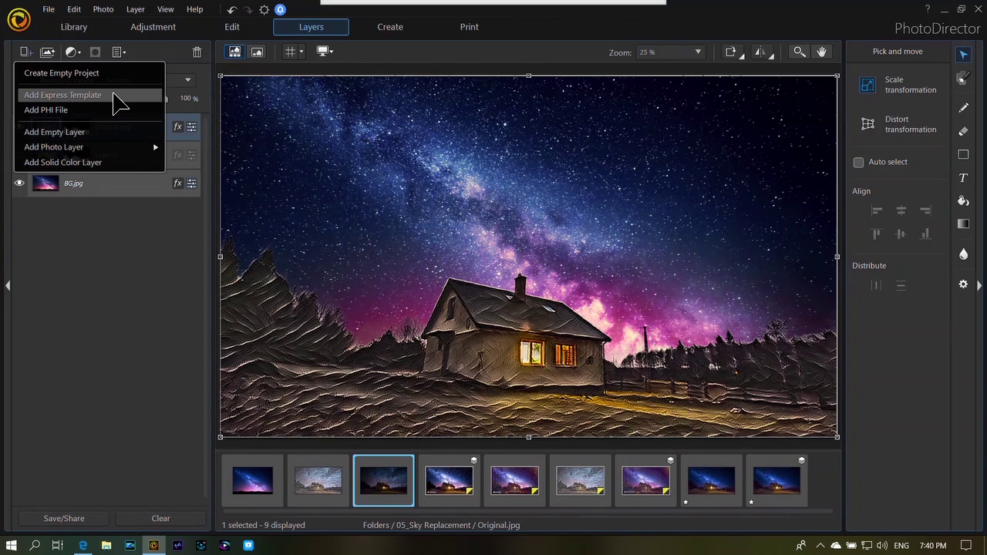
pyautogui.click(115, 98)
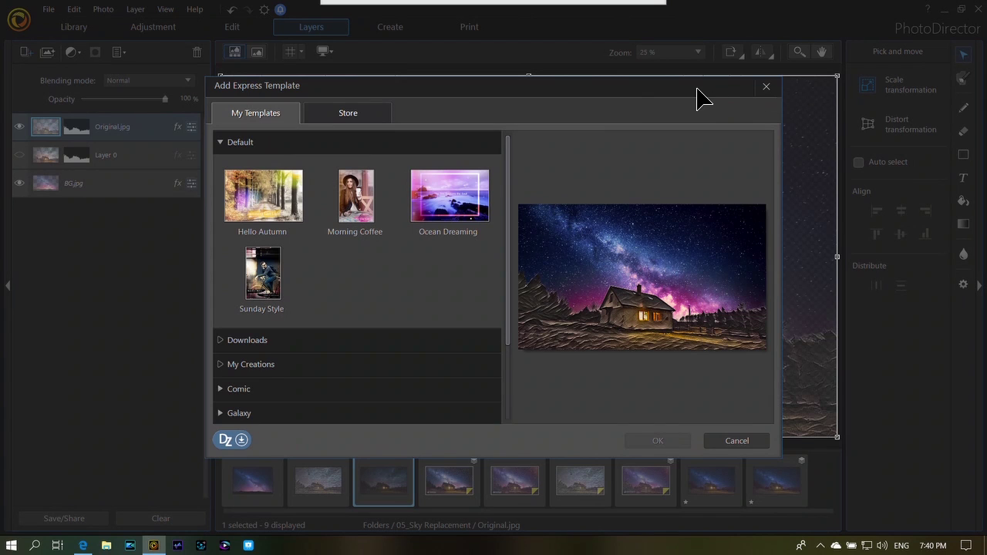
pyautogui.moveTo(699, 95); pyautogui.dragTo(668, 75)
pyautogui.scroll(-1, 228, 293)
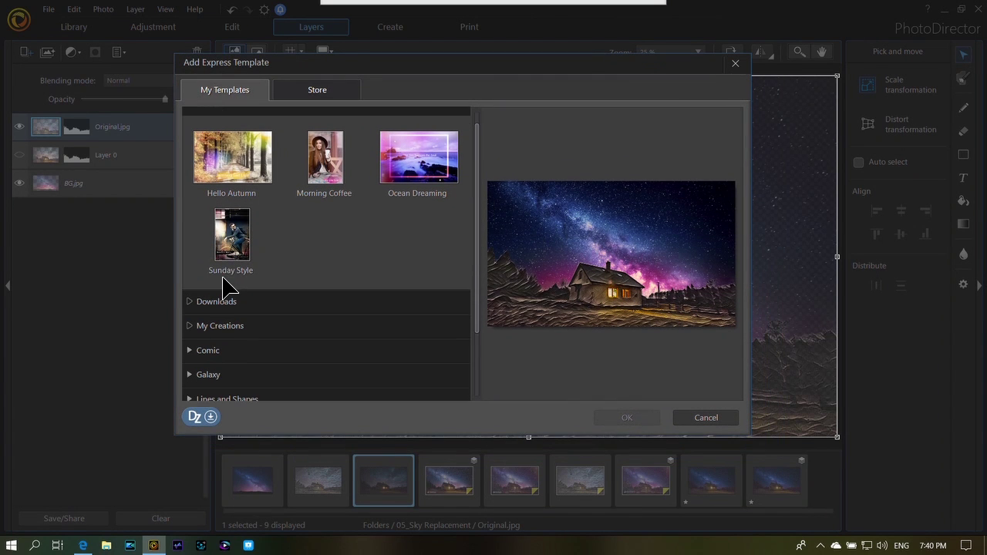
pyautogui.click(316, 91)
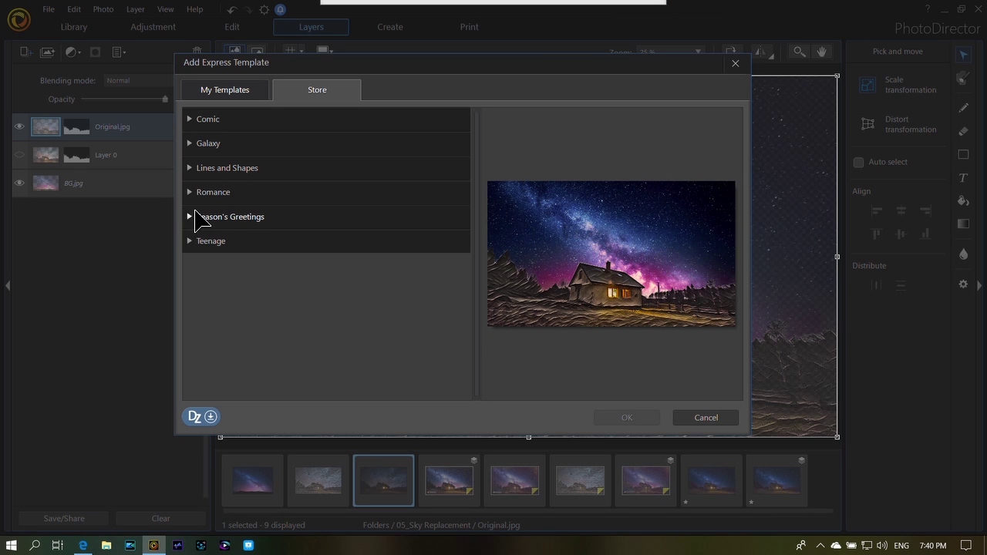
pyautogui.click(190, 118)
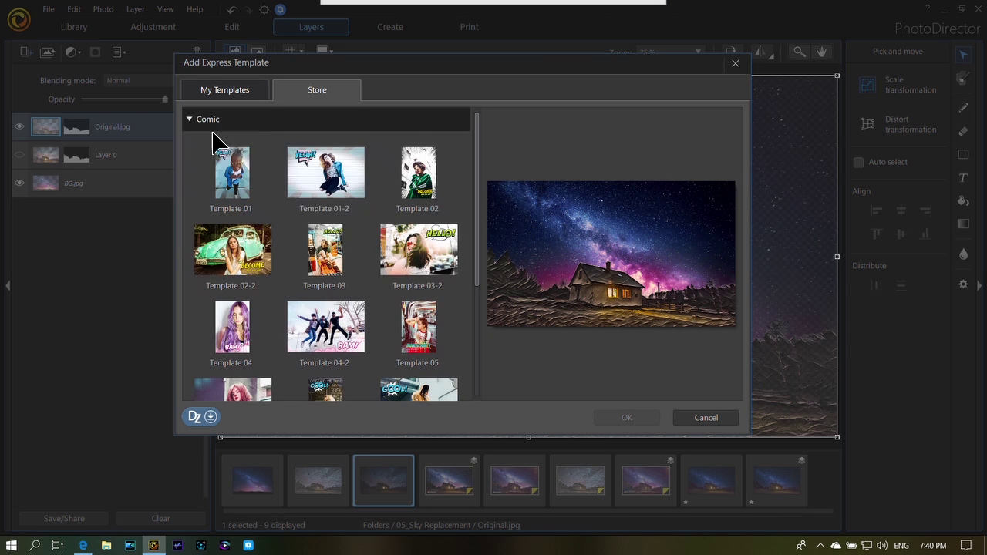
pyautogui.click(406, 248)
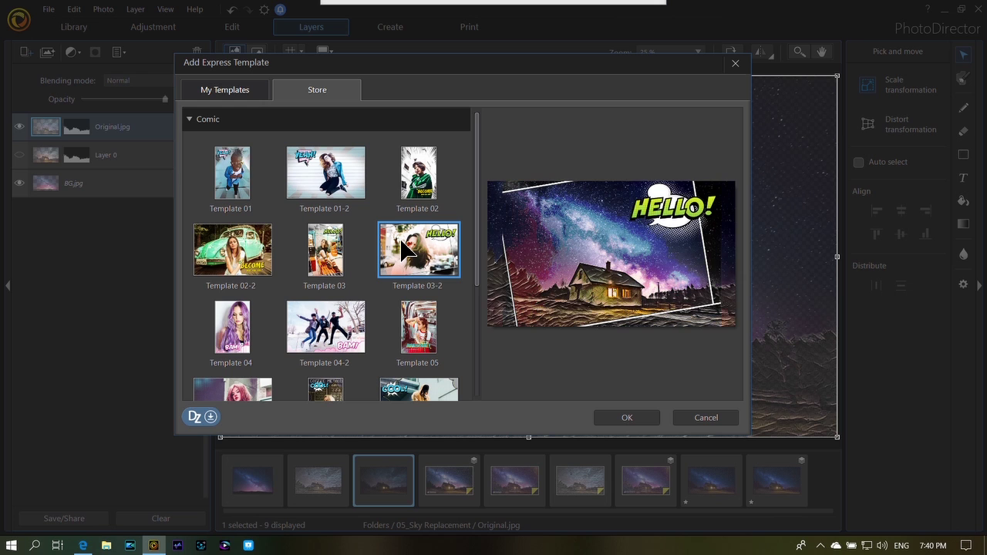
# Preview Template 01-2 from the store's Lines and Shapes category on the composite.
pyautogui.scroll(-3, 412, 239)
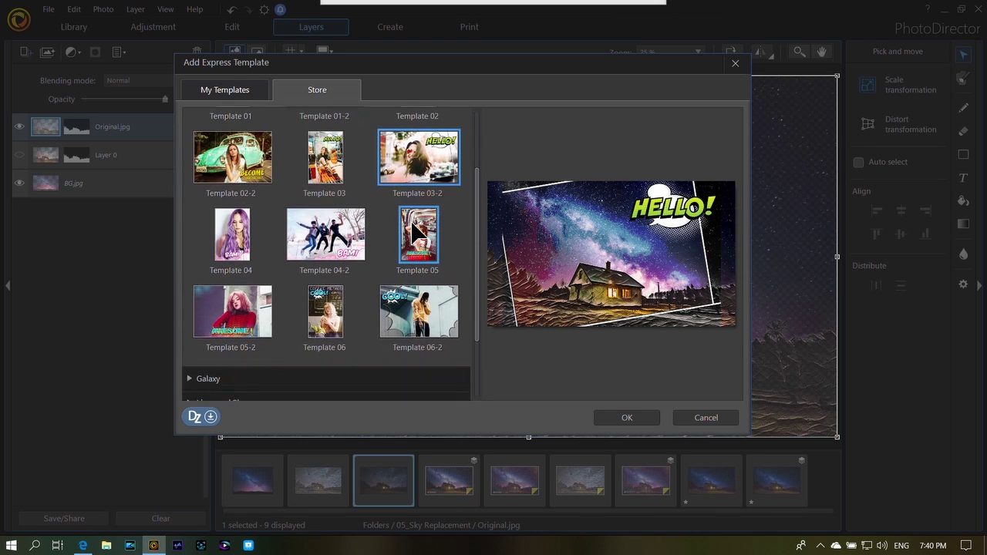
pyautogui.scroll(-2, 418, 221)
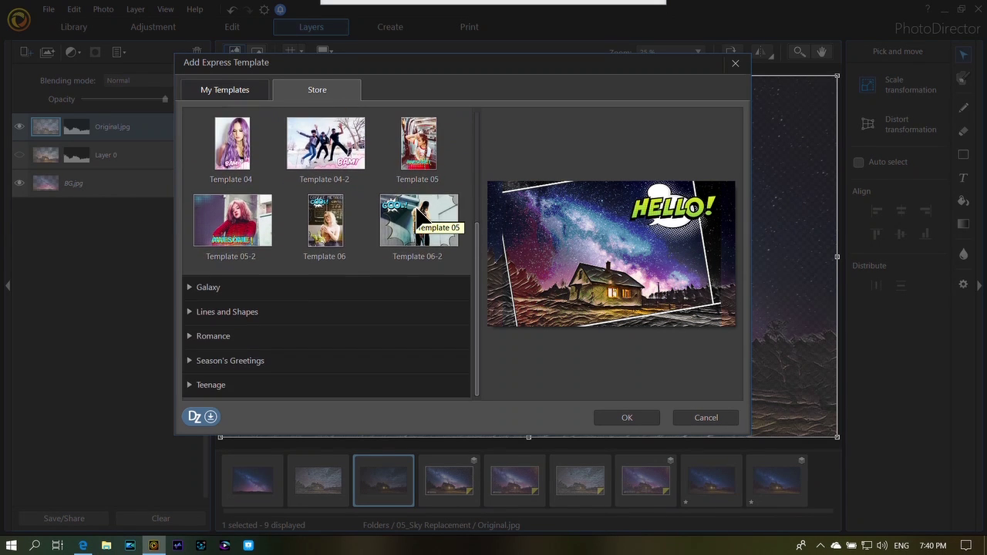
pyautogui.click(192, 313)
pyautogui.scroll(-3, 363, 308)
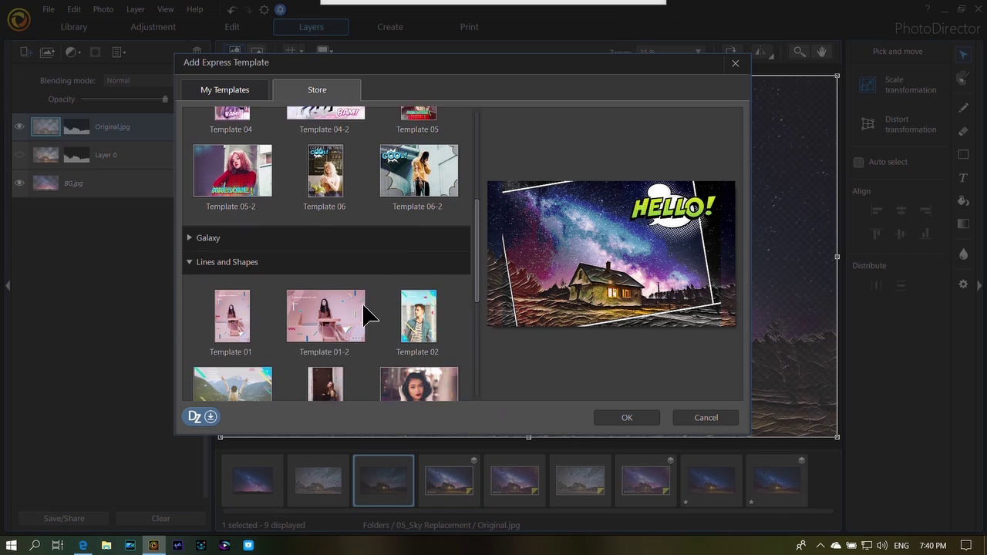
pyautogui.click(348, 284)
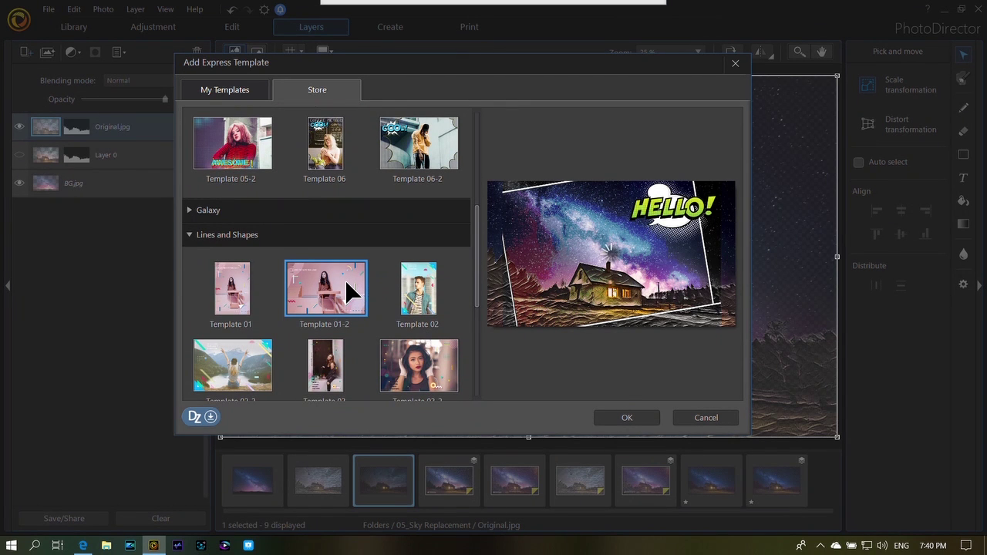
# Add Template 03-2 from the express template store's Galaxy category to the composite.
pyautogui.click(189, 210)
pyautogui.scroll(-1, 370, 243)
pyautogui.scroll(-3, 372, 241)
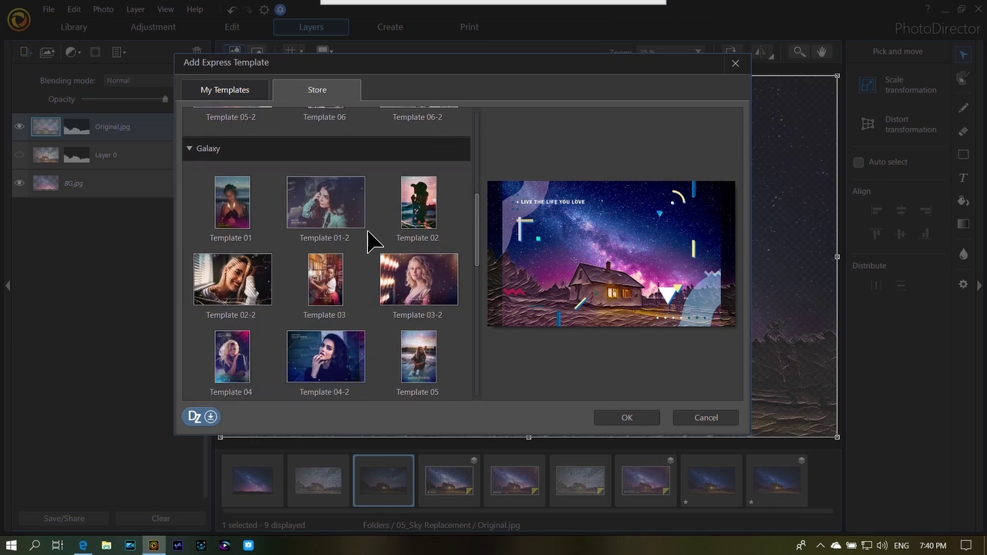
pyautogui.click(424, 241)
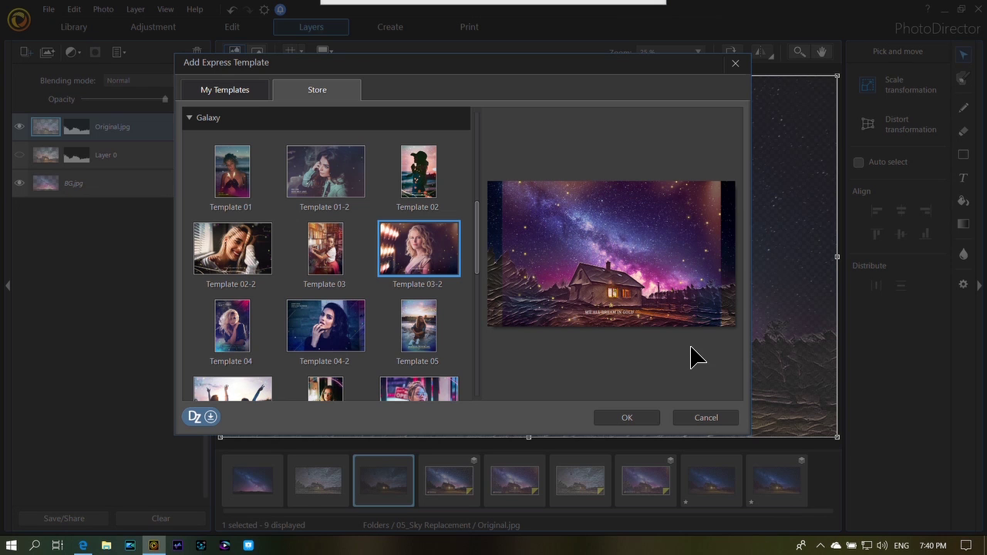
pyautogui.click(627, 418)
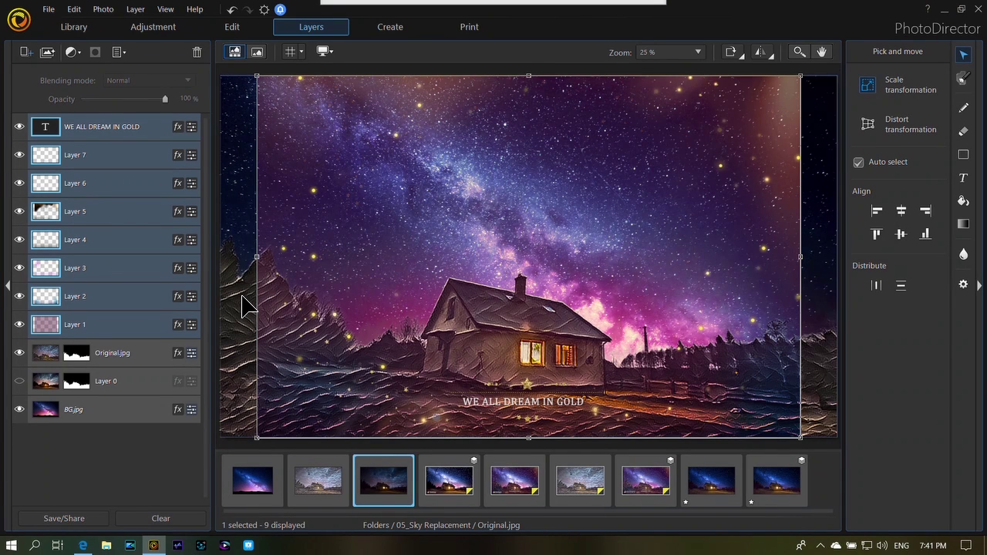
# Enlarge the selected template layers proportionally so they cover the photo's full width, and fit the composite to the view.
pyautogui.scroll(-3, 242, 306)
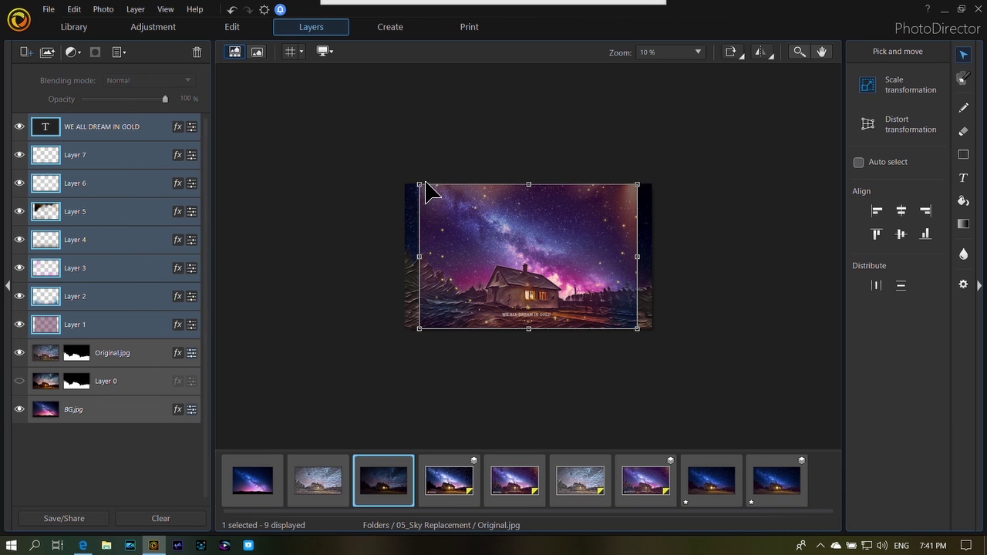
pyautogui.moveTo(417, 183); pyautogui.dragTo(406, 174)
pyautogui.moveTo(642, 174); pyautogui.dragTo(653, 164)
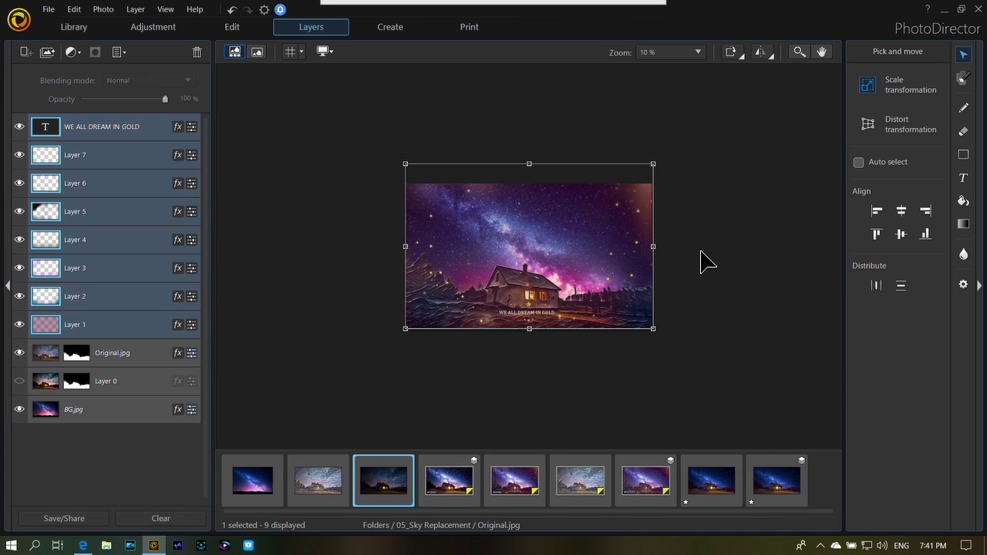
pyautogui.hotkey('ctrl', '0')
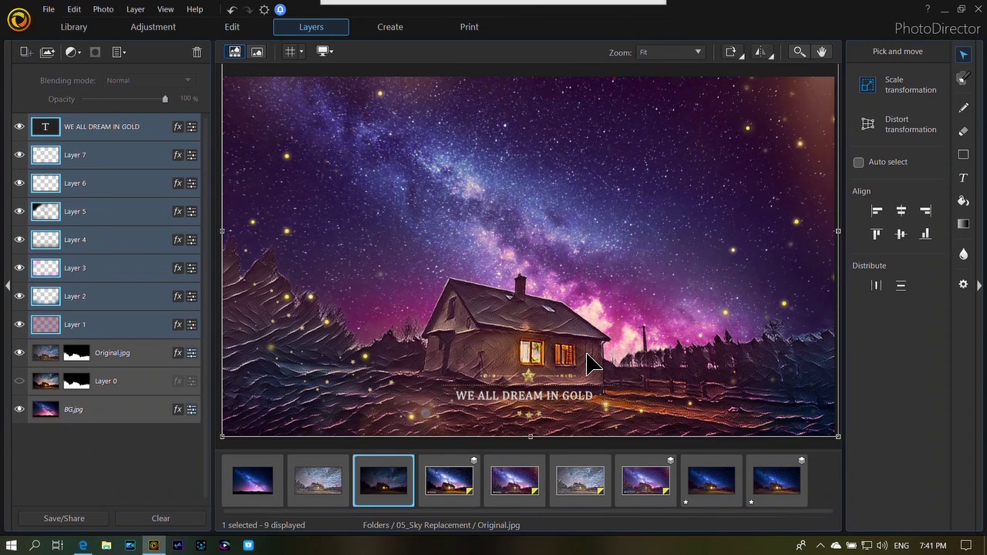
# Replace the template's caption below the house with "STARRY STARRY NIGHT".
pyautogui.click(961, 176)
pyautogui.click(540, 396)
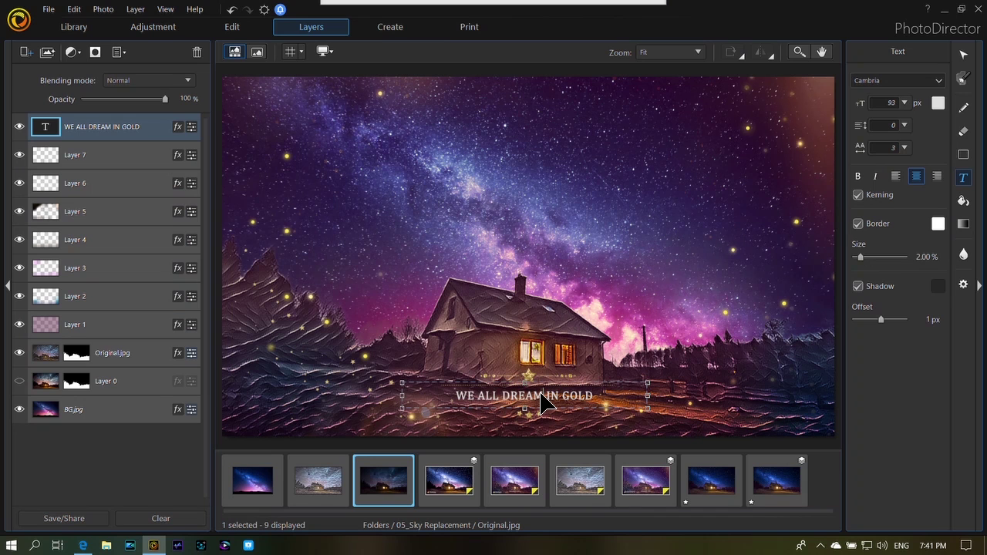
pyautogui.hotkey('ctrl', 'a')
pyautogui.write('S')
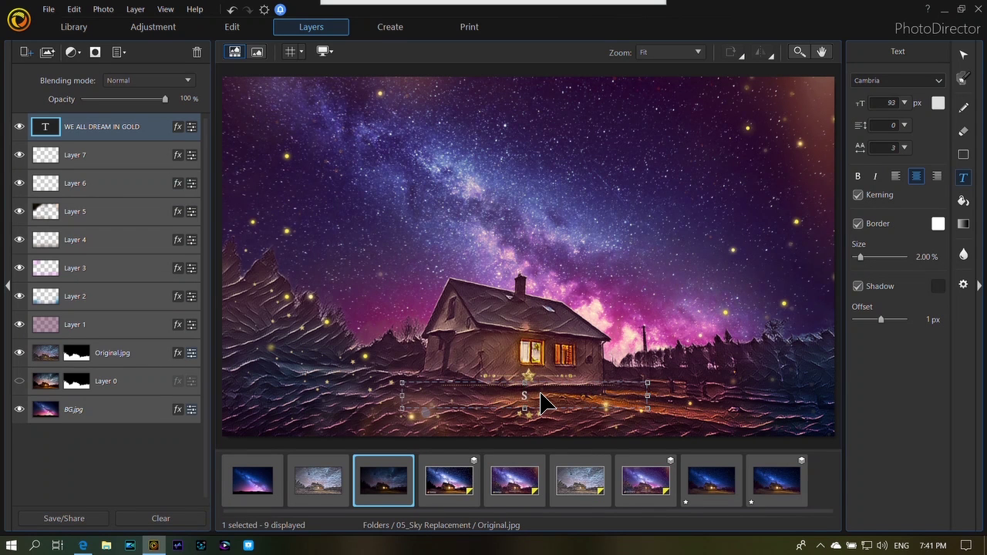
pyautogui.write('TARRY STARRY NIGHT')
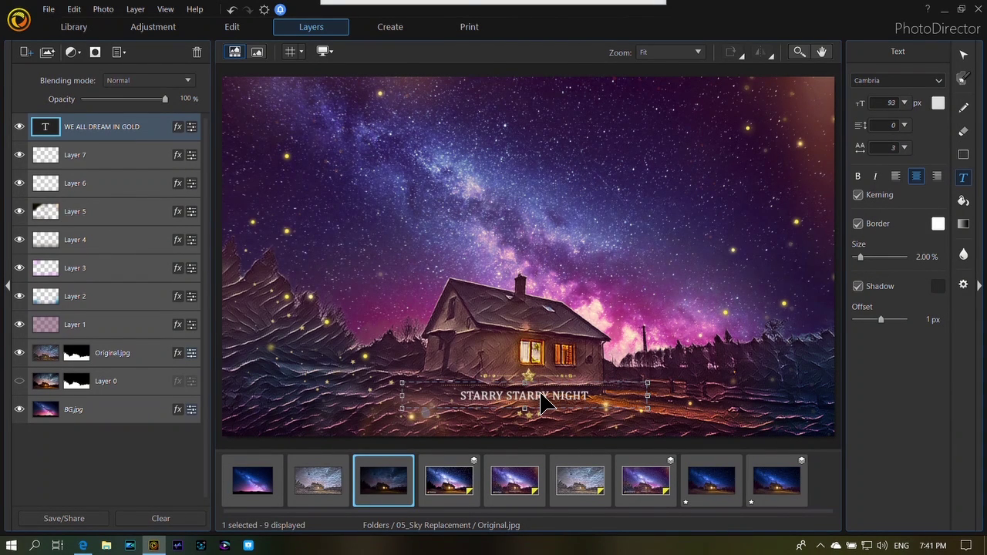
pyautogui.click(634, 237)
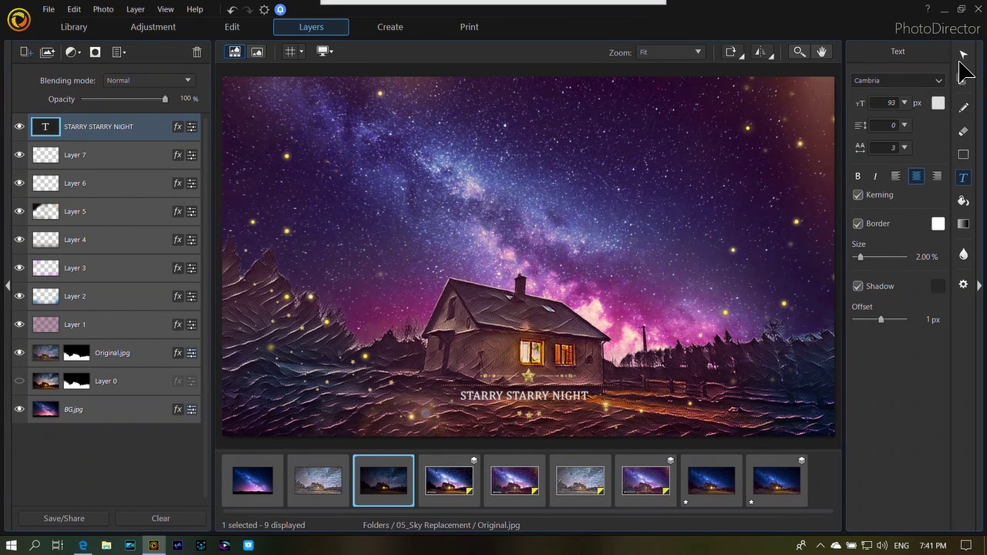
# Add the PhotoDirector Photo Contest watermark from a folder as a photo layer and shrink it into the photo's lower-left corner.
pyautogui.click(22, 52)
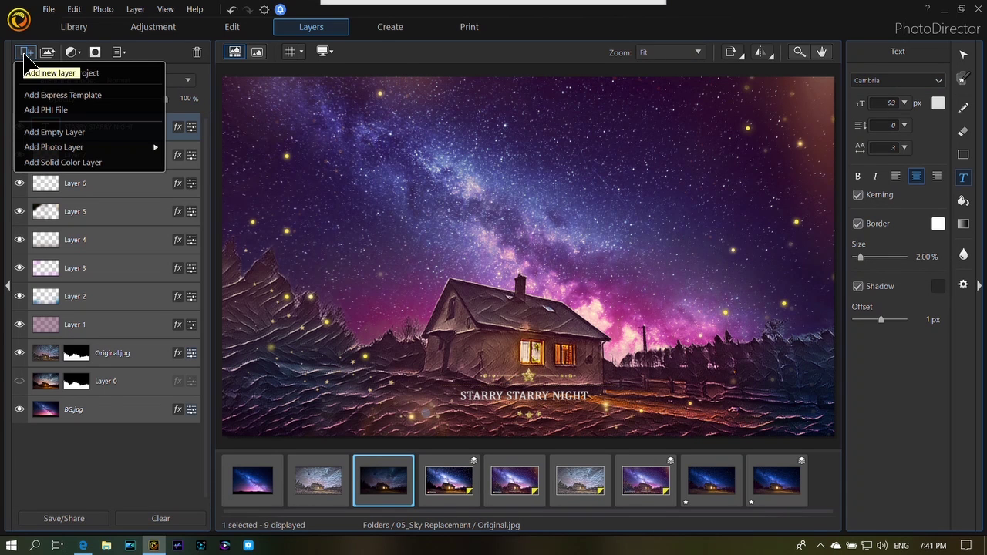
pyautogui.moveTo(51, 152)
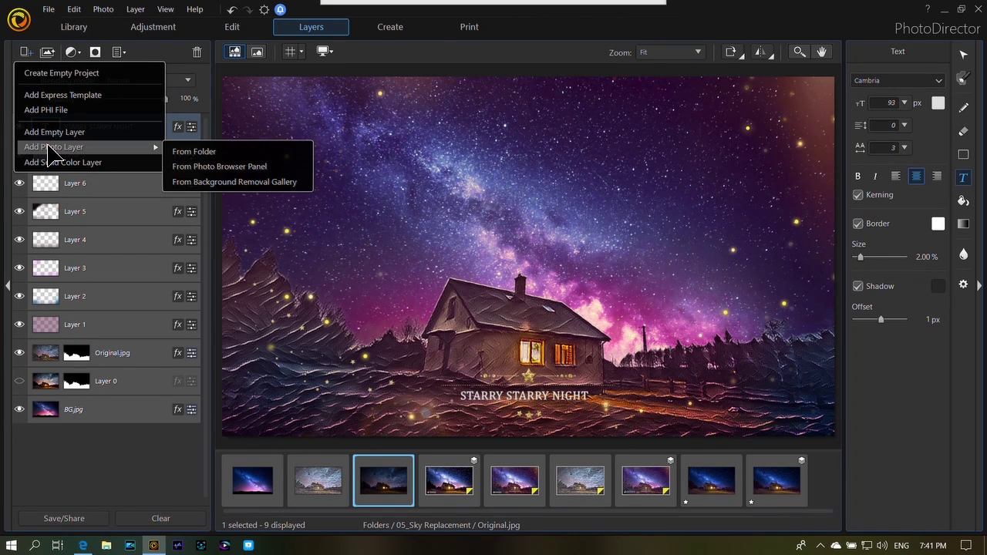
pyautogui.click(194, 152)
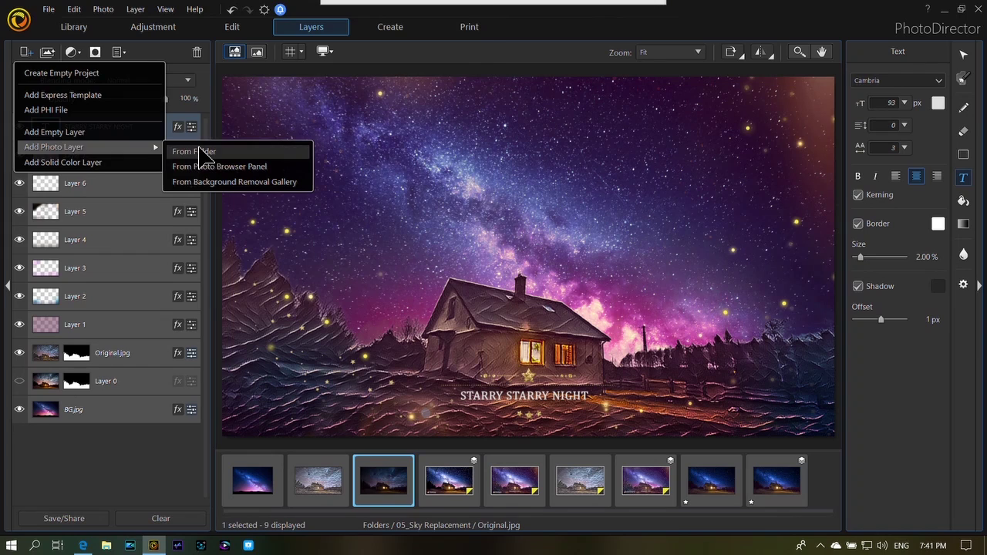
pyautogui.doubleClick(158, 185)
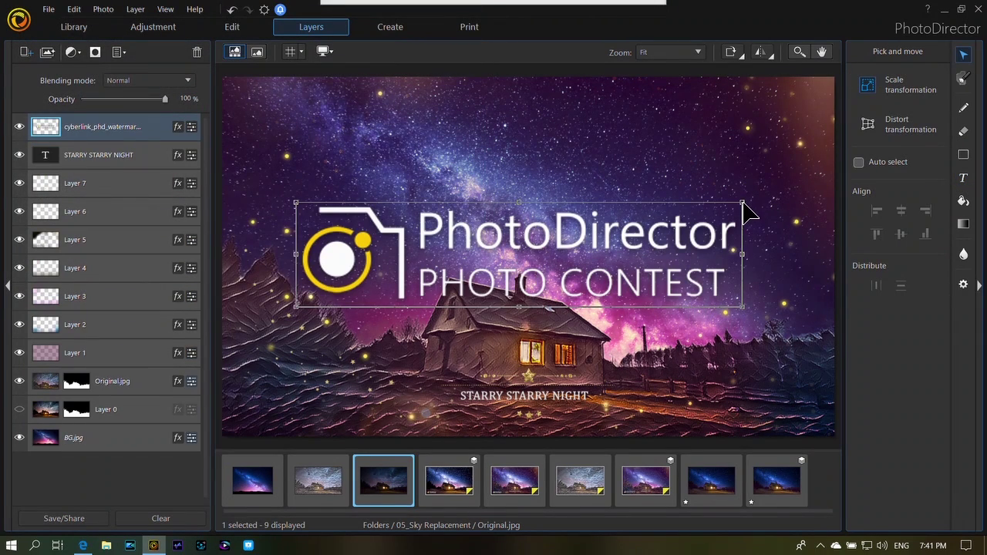
pyautogui.moveTo(742, 201); pyautogui.dragTo(329, 402)
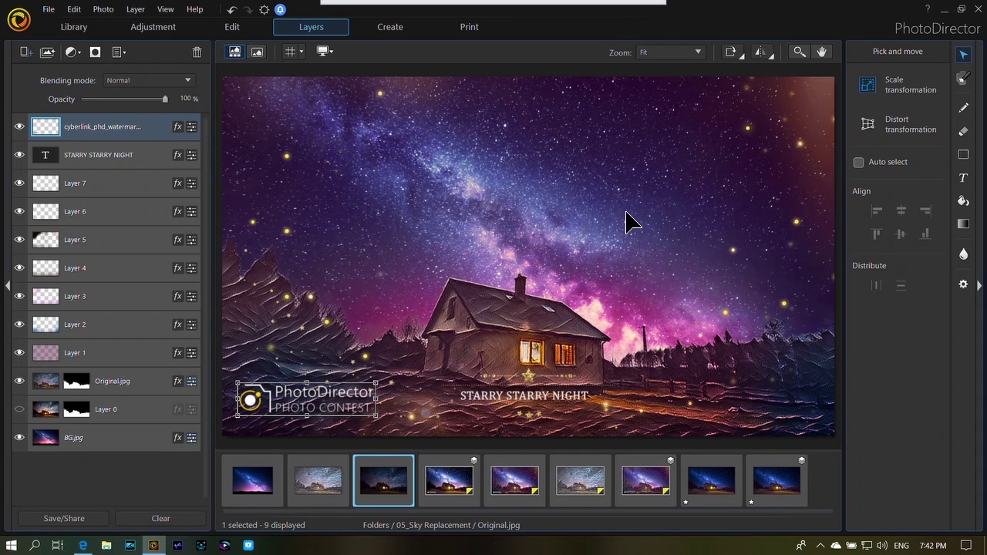
# Select the BG.jpg layer and activate the Selection tool.
pyautogui.click(151, 438)
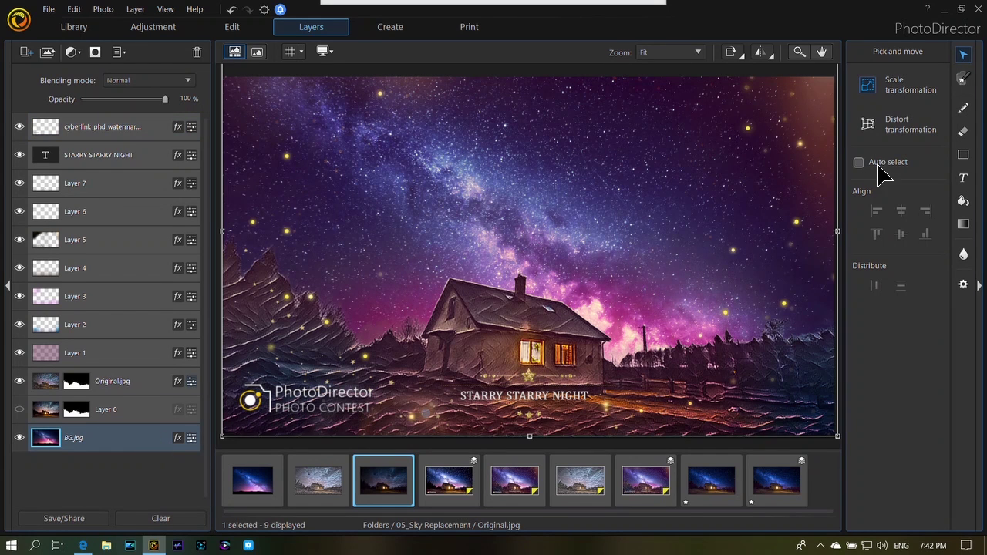
pyautogui.click(965, 77)
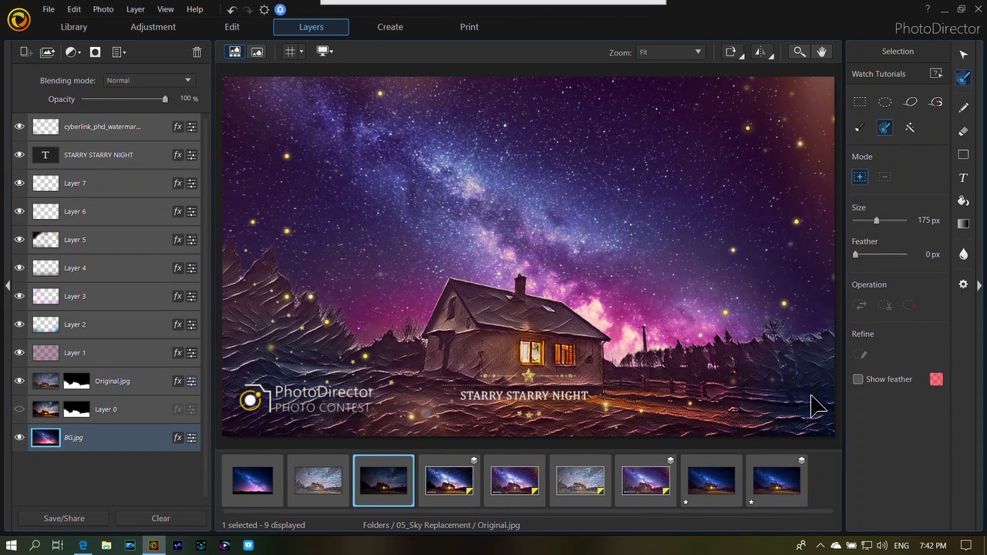
pyautogui.moveTo(331, 18)
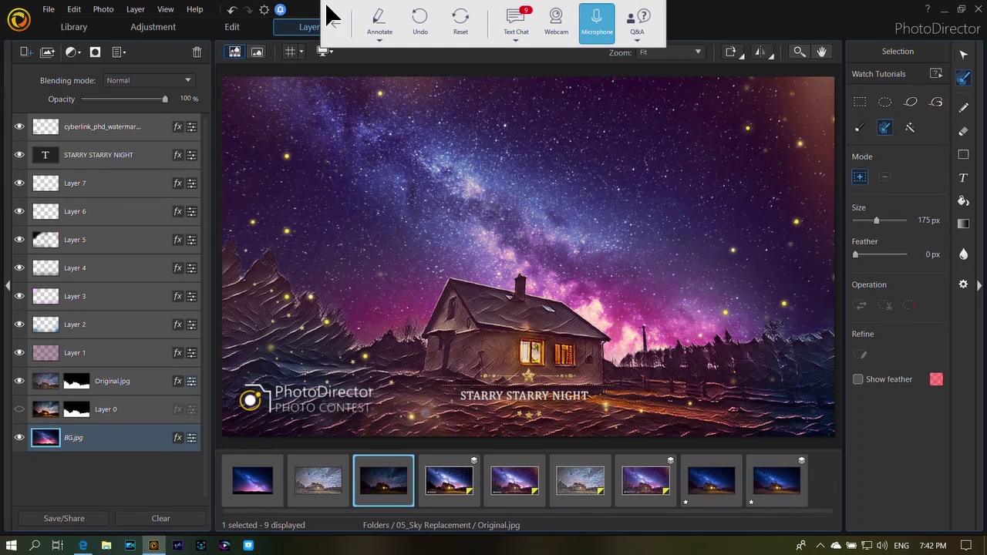
pyautogui.click(342, 27)
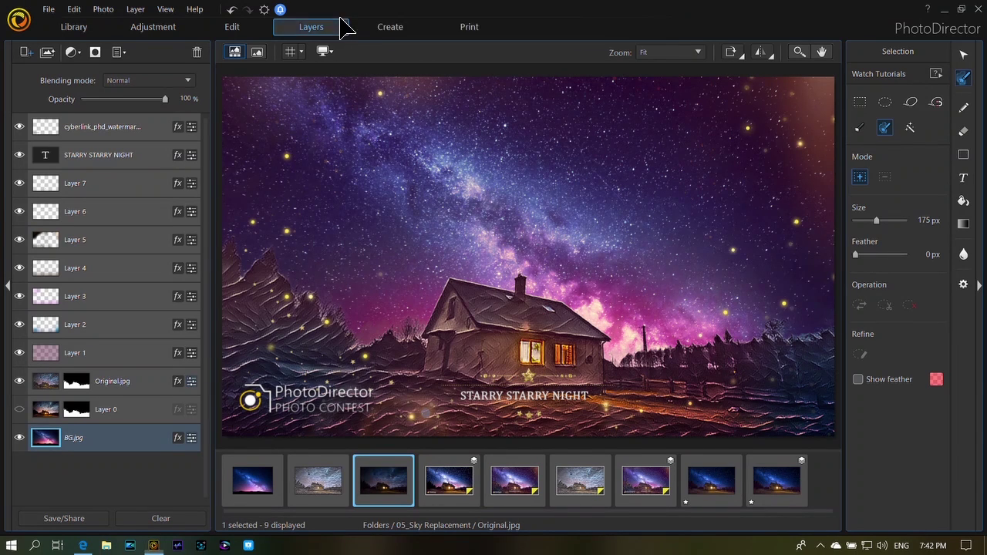